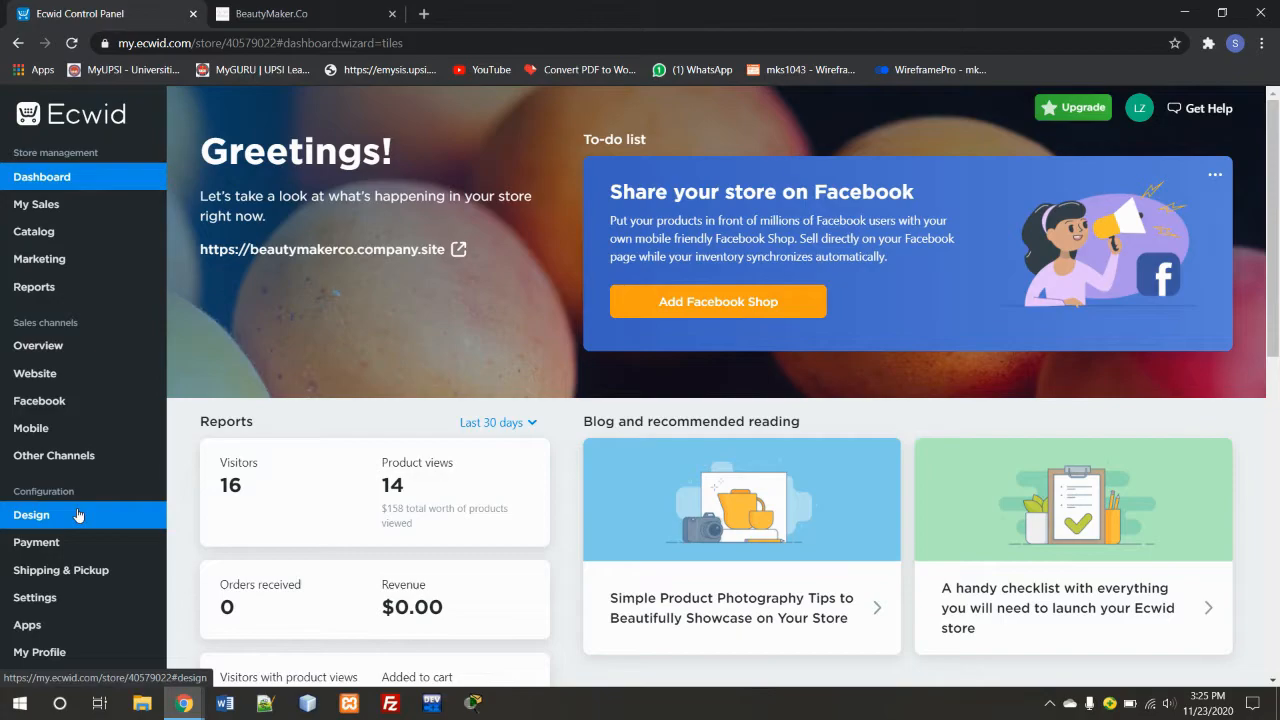
Open the store's design settings and set the product image size to Small after previewing the Large and Medium sizes.
click(78, 515)
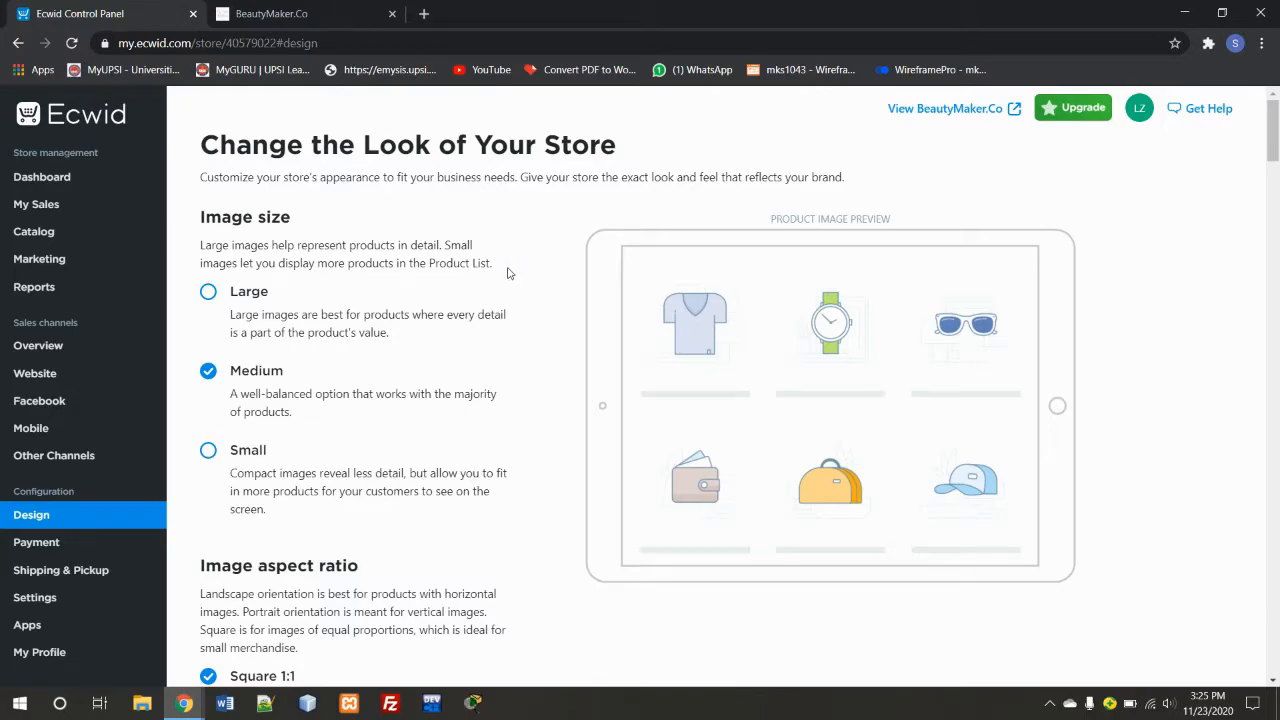
click(218, 297)
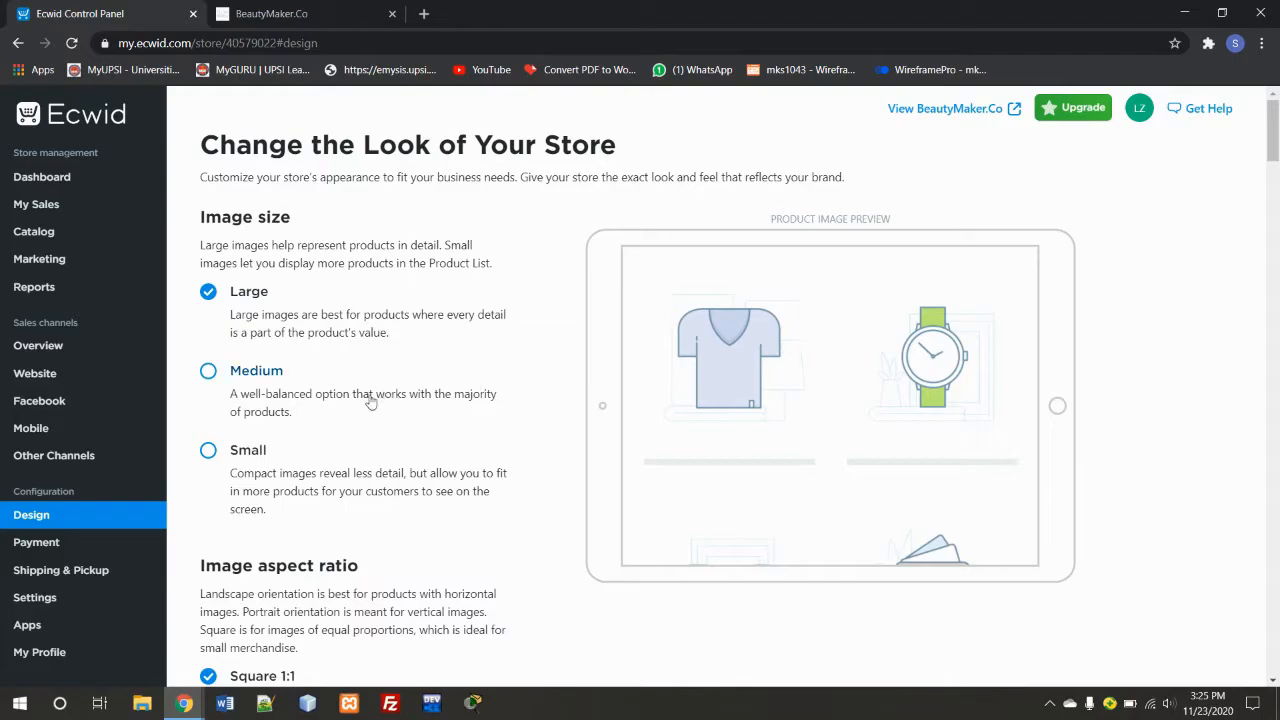
click(210, 372)
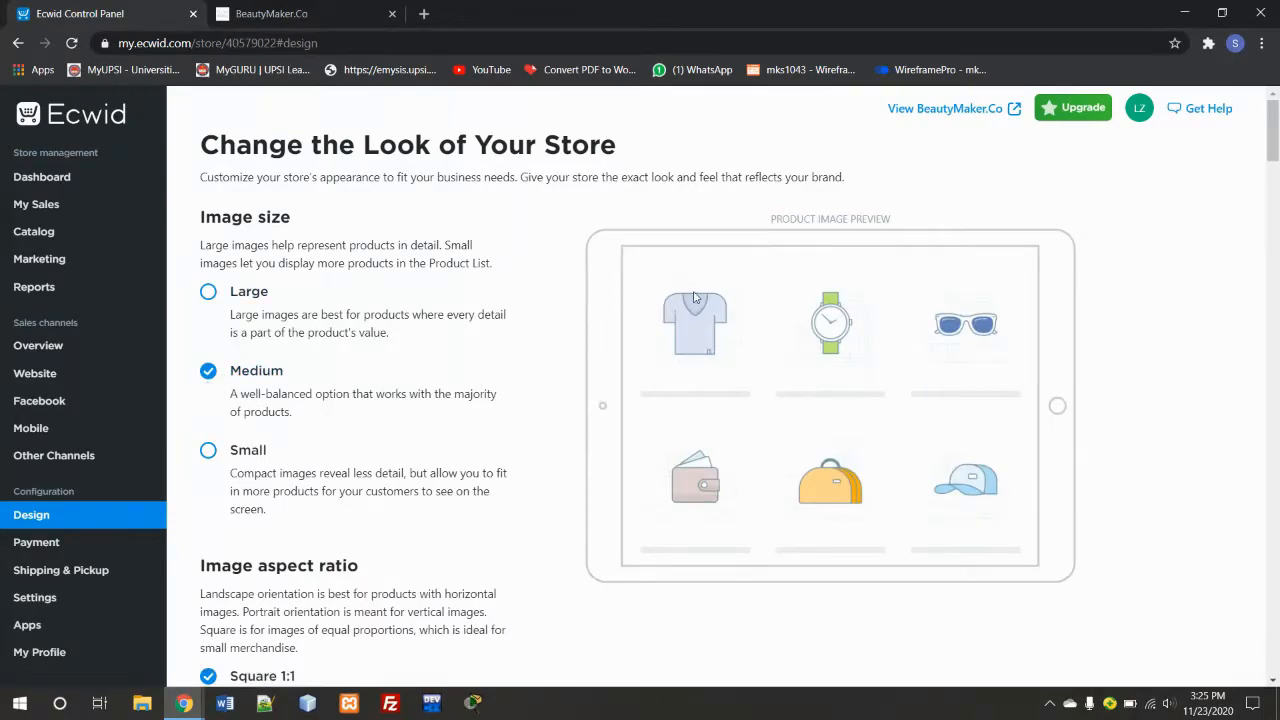
click(208, 452)
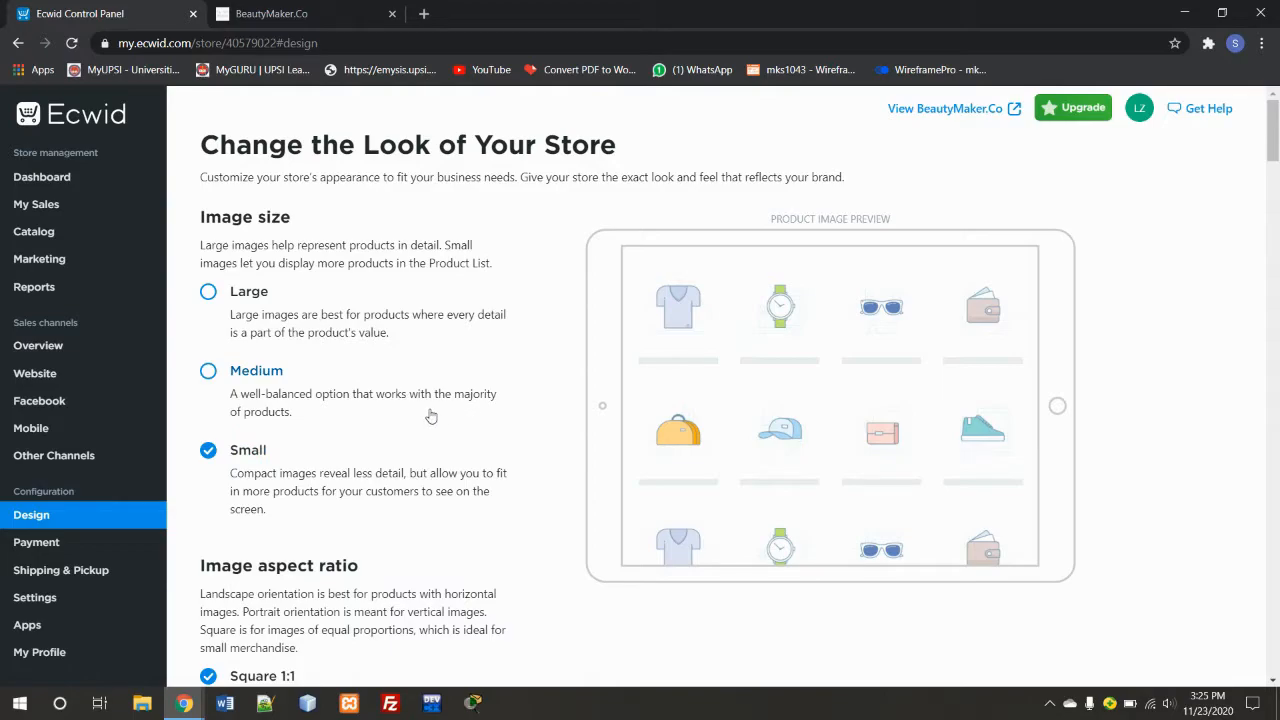
Examine the image aspect ratio and background darkening options, down to the product card details and layout section.
scroll(431, 416, down, 2)
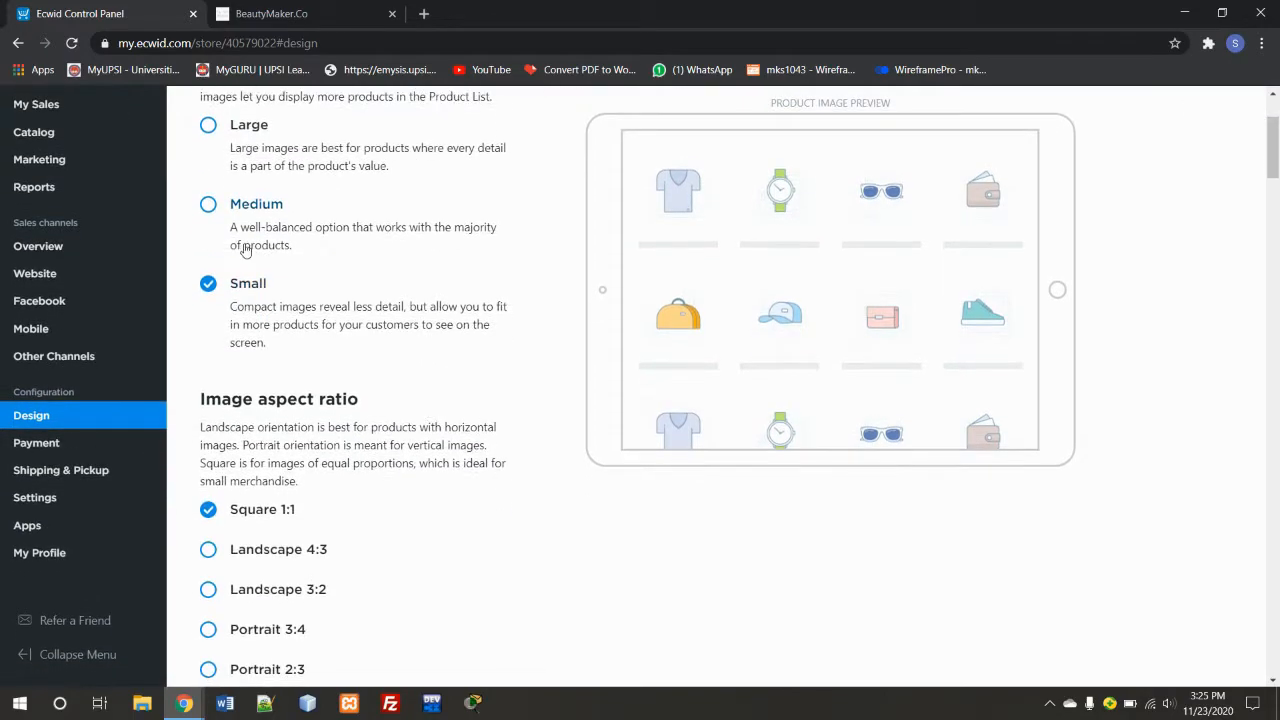
scroll(238, 262, down, 3)
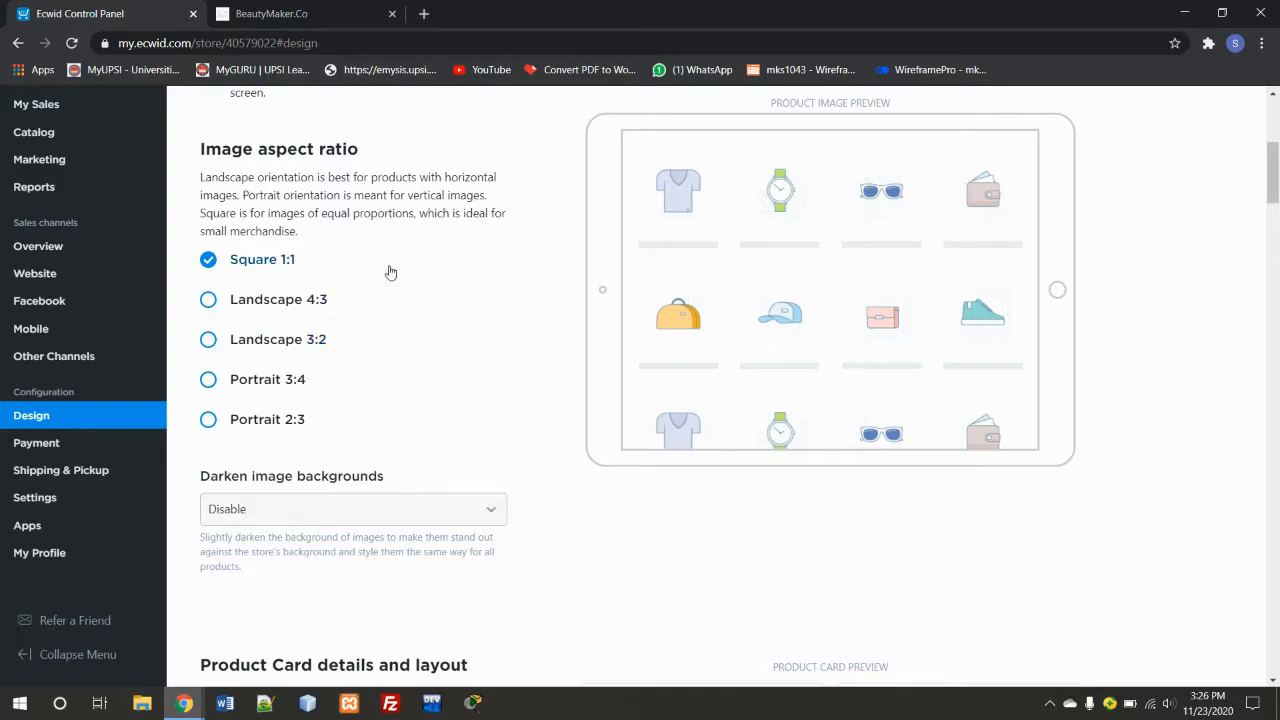
scroll(400, 300, down, 2)
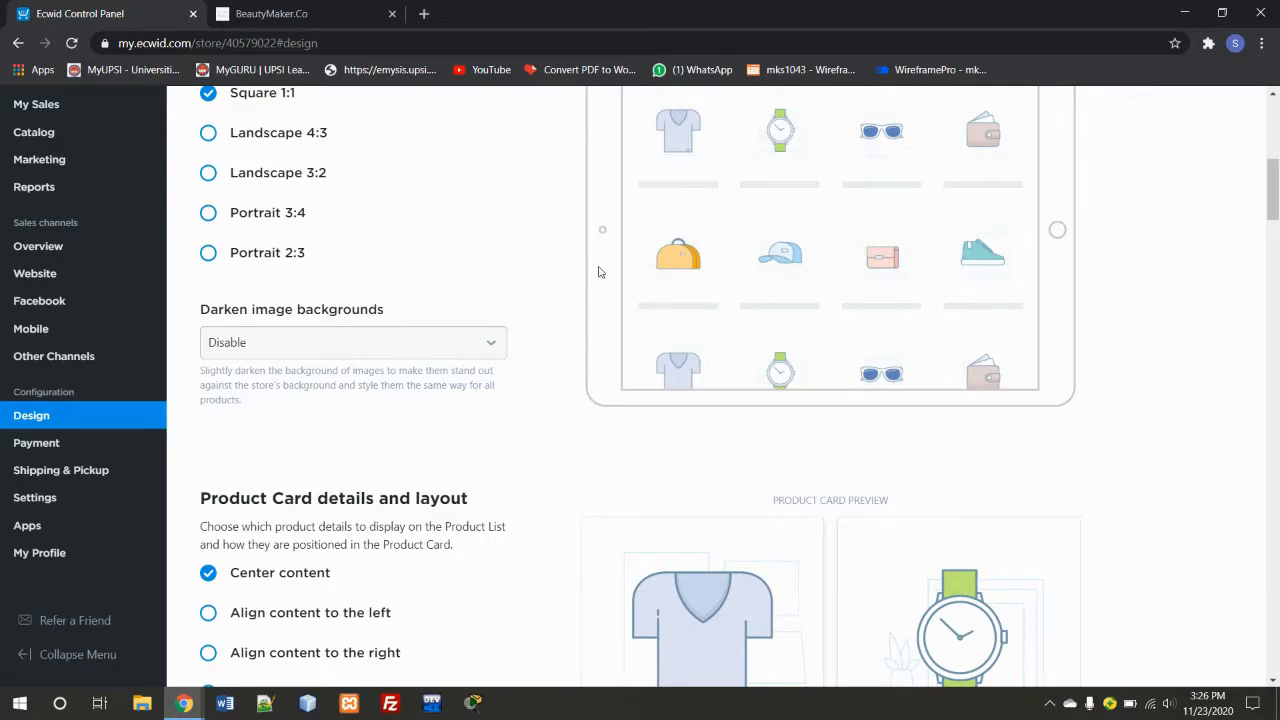
scroll(448, 334, down, 1)
scroll(448, 334, down, 1)
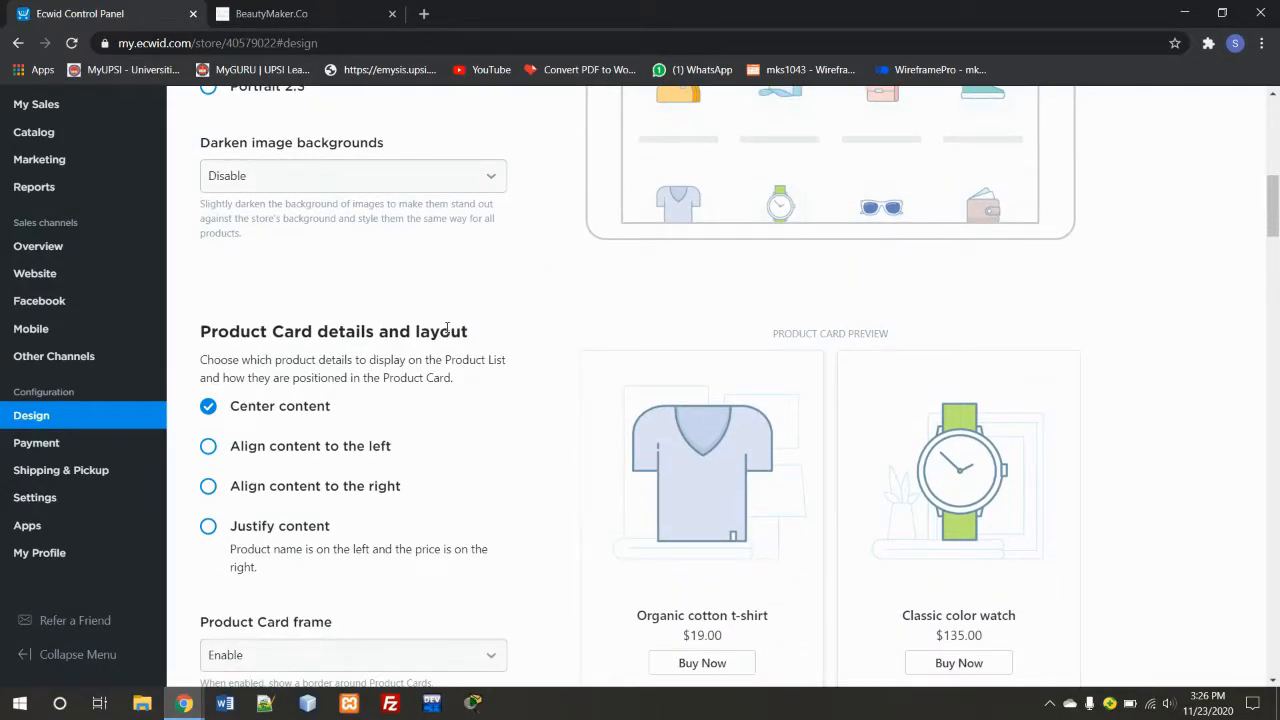
scroll(447, 331, down, 1)
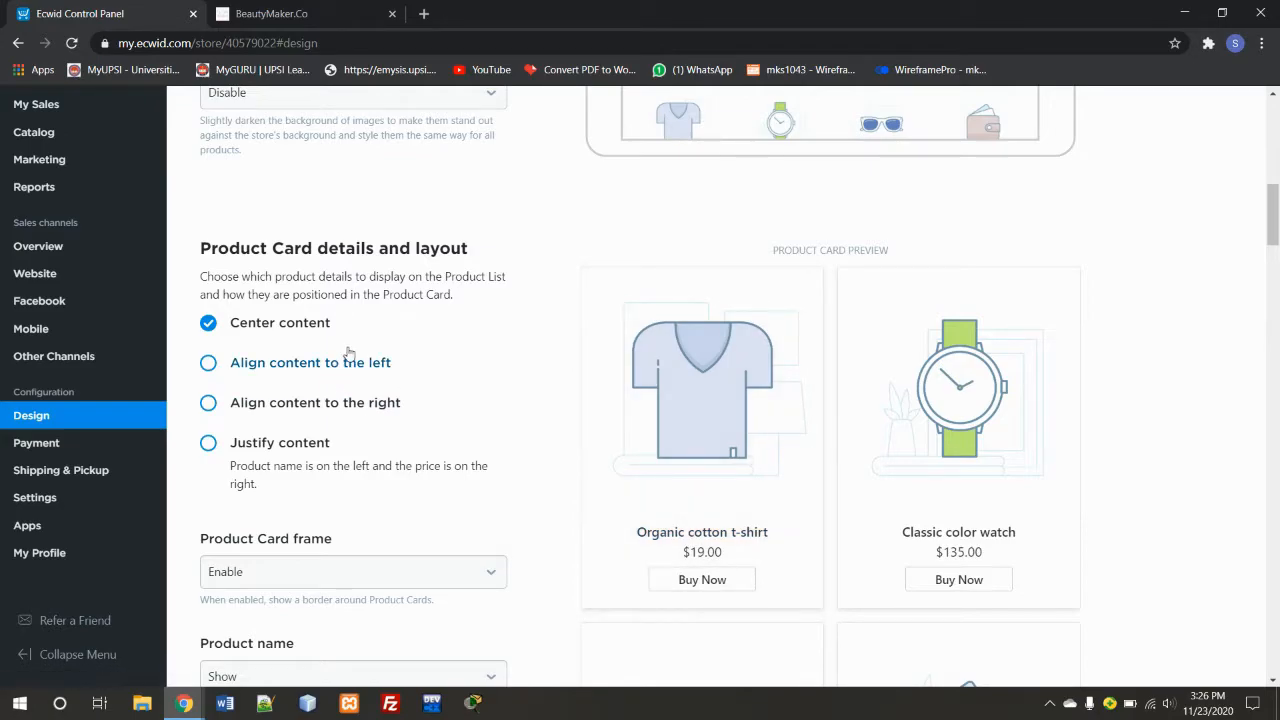
scroll(340, 335, down, 1)
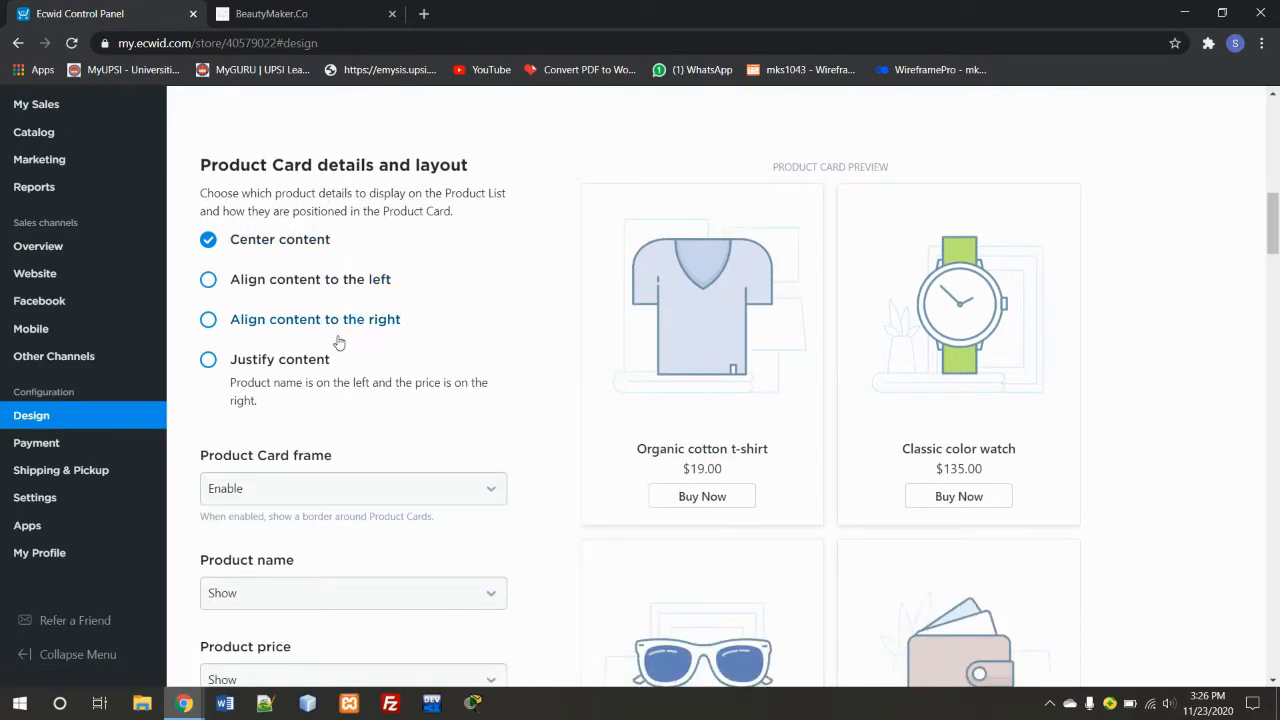
Preview the product card content aligned left, aligned right and justified, and return it to centered.
click(205, 285)
click(209, 322)
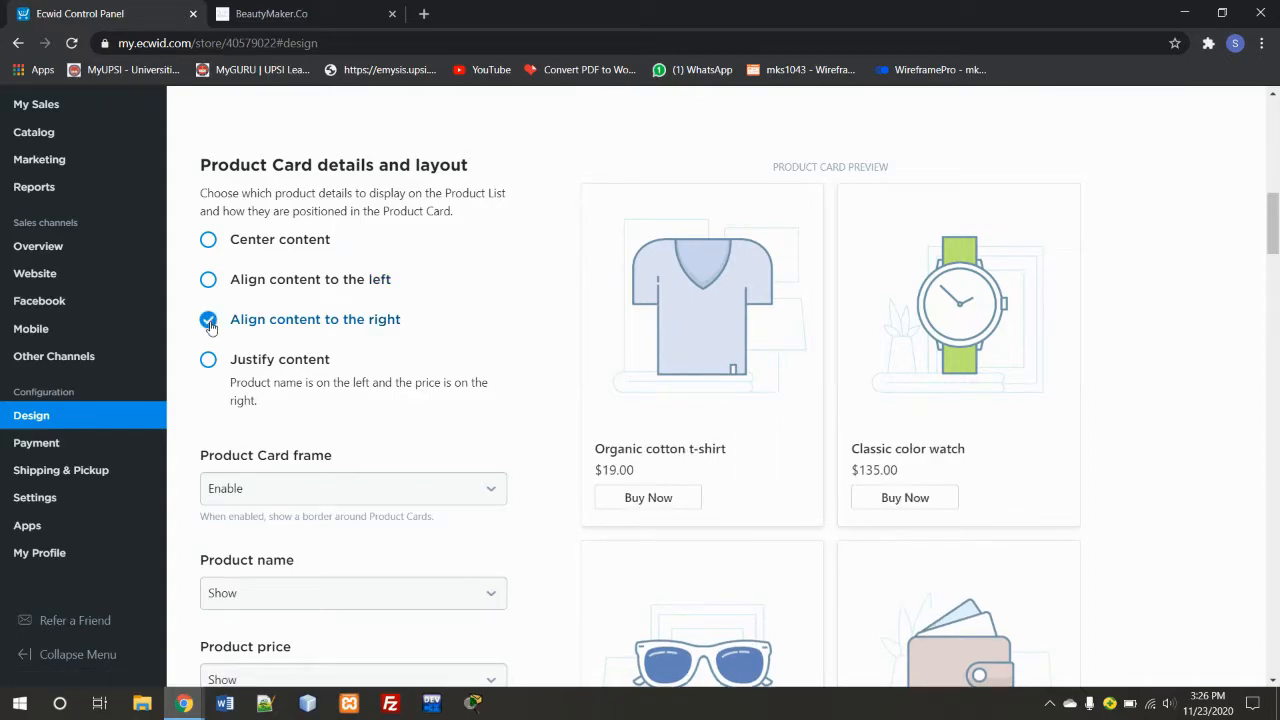
click(210, 362)
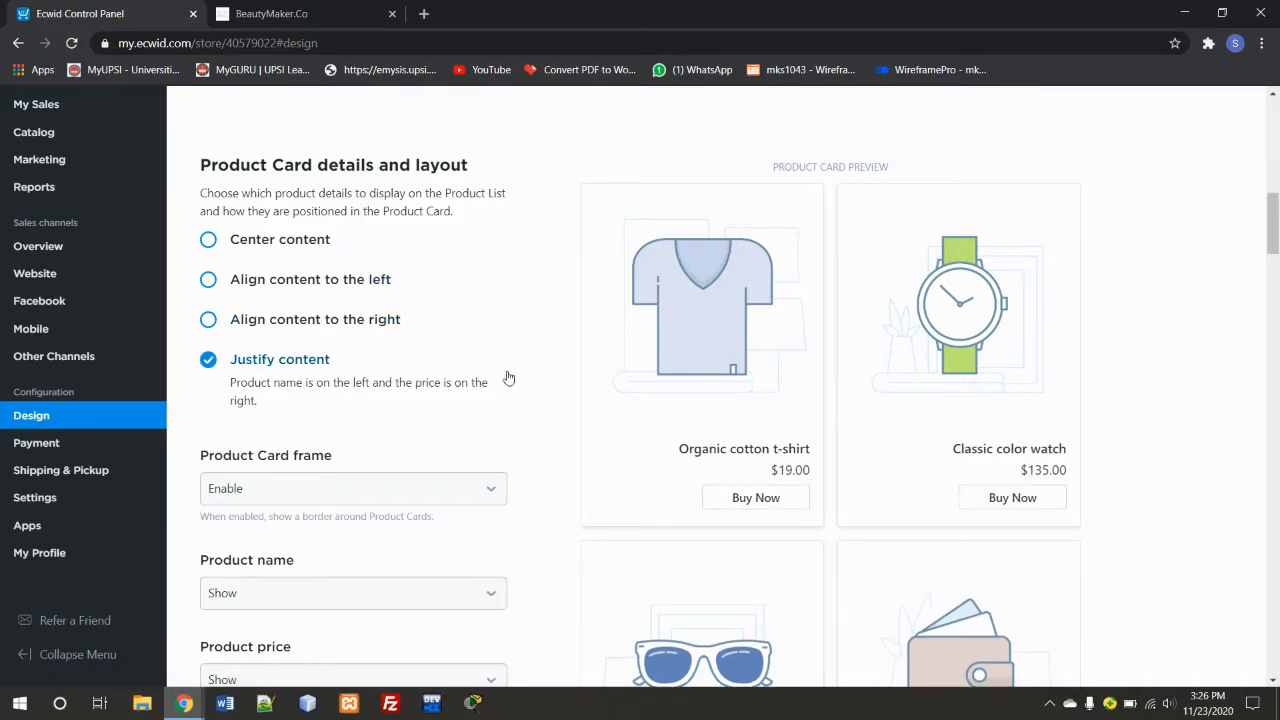
click(207, 245)
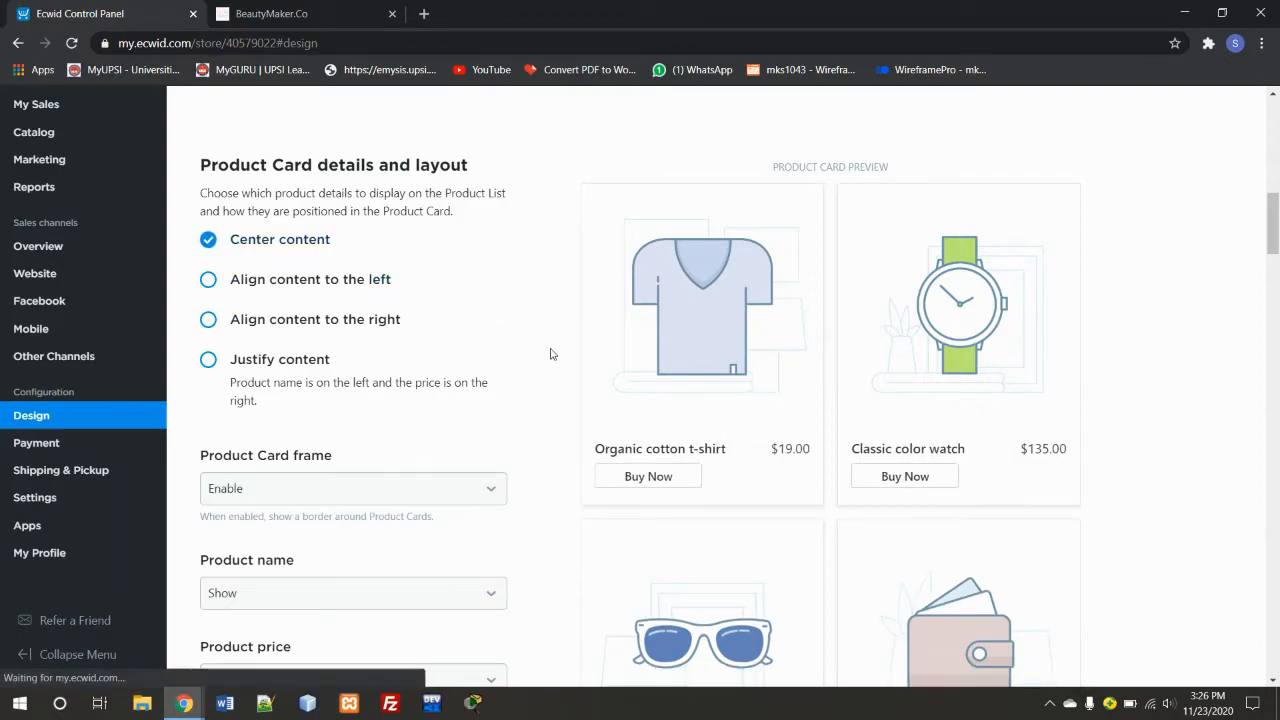
Disable the product card frame to preview borderless cards, and enable it again.
scroll(550, 354, down, 2)
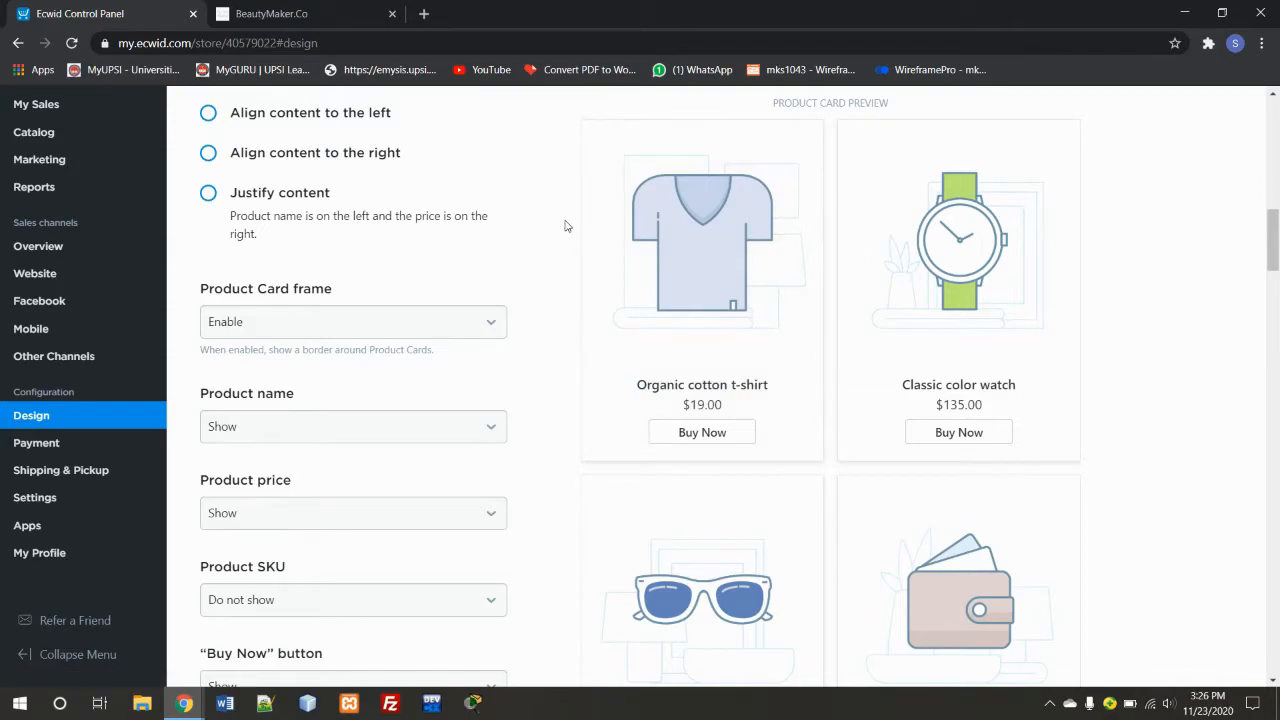
click(423, 321)
click(351, 363)
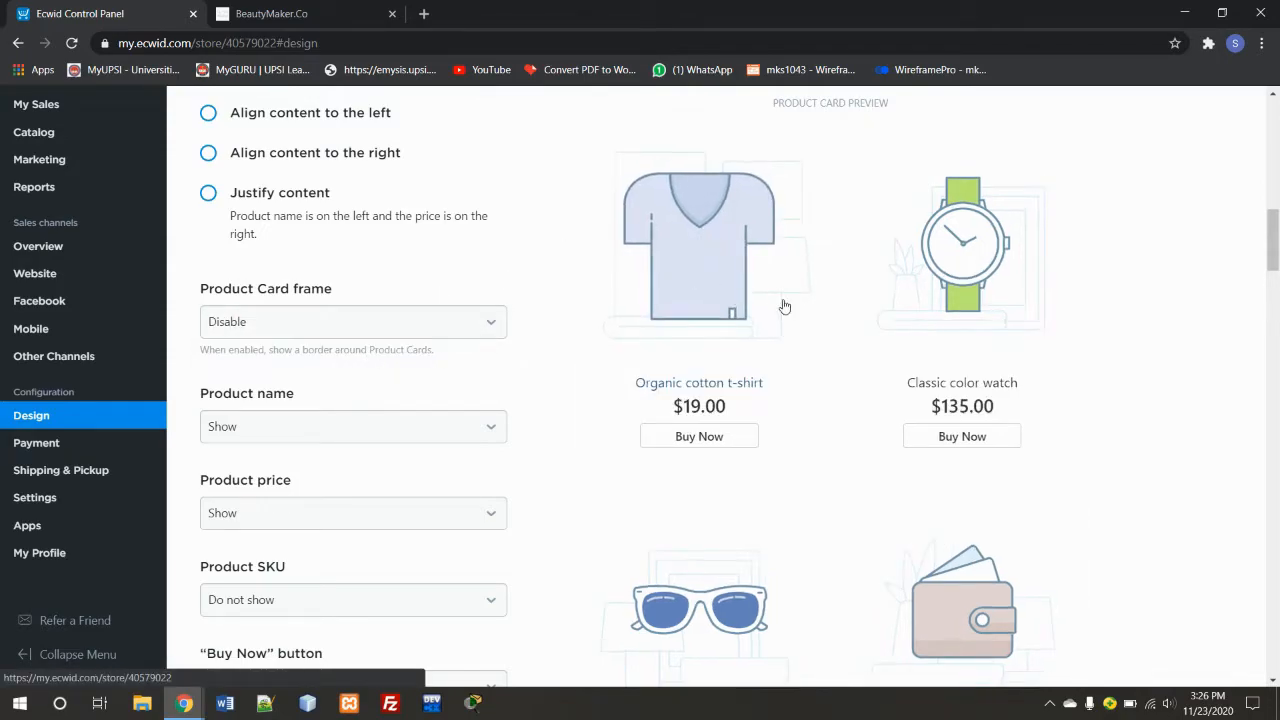
click(394, 330)
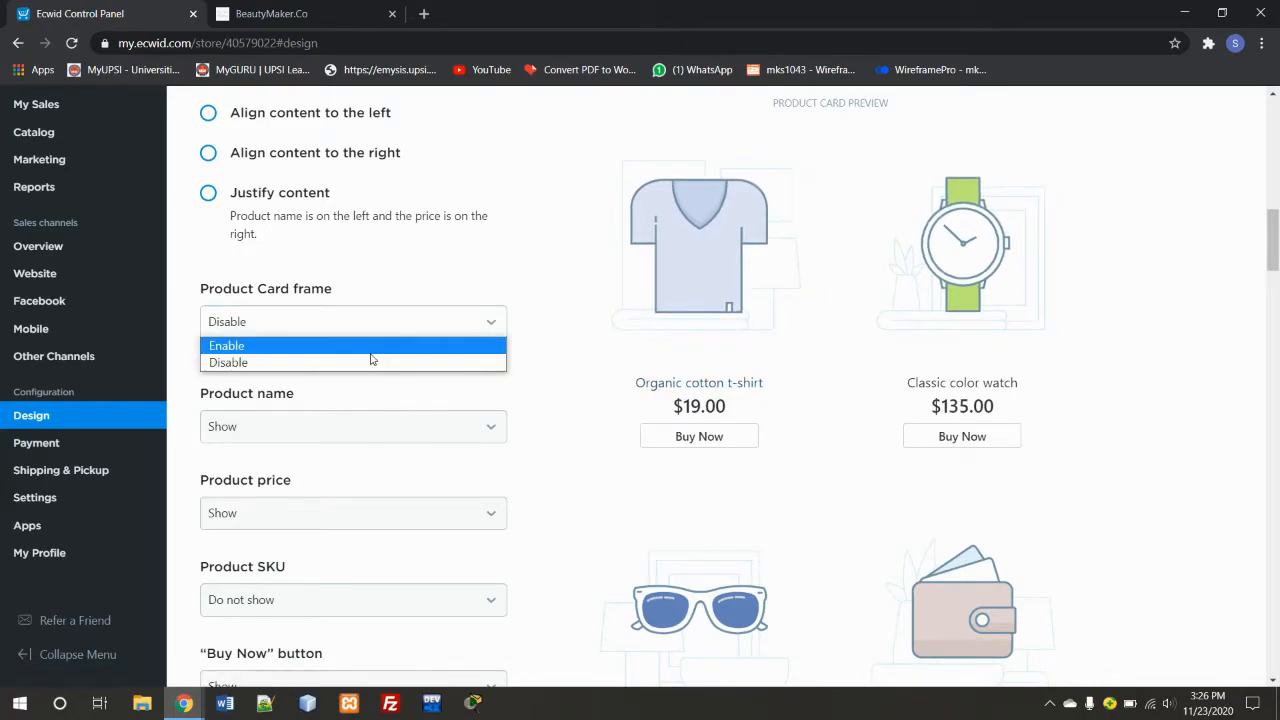
click(371, 352)
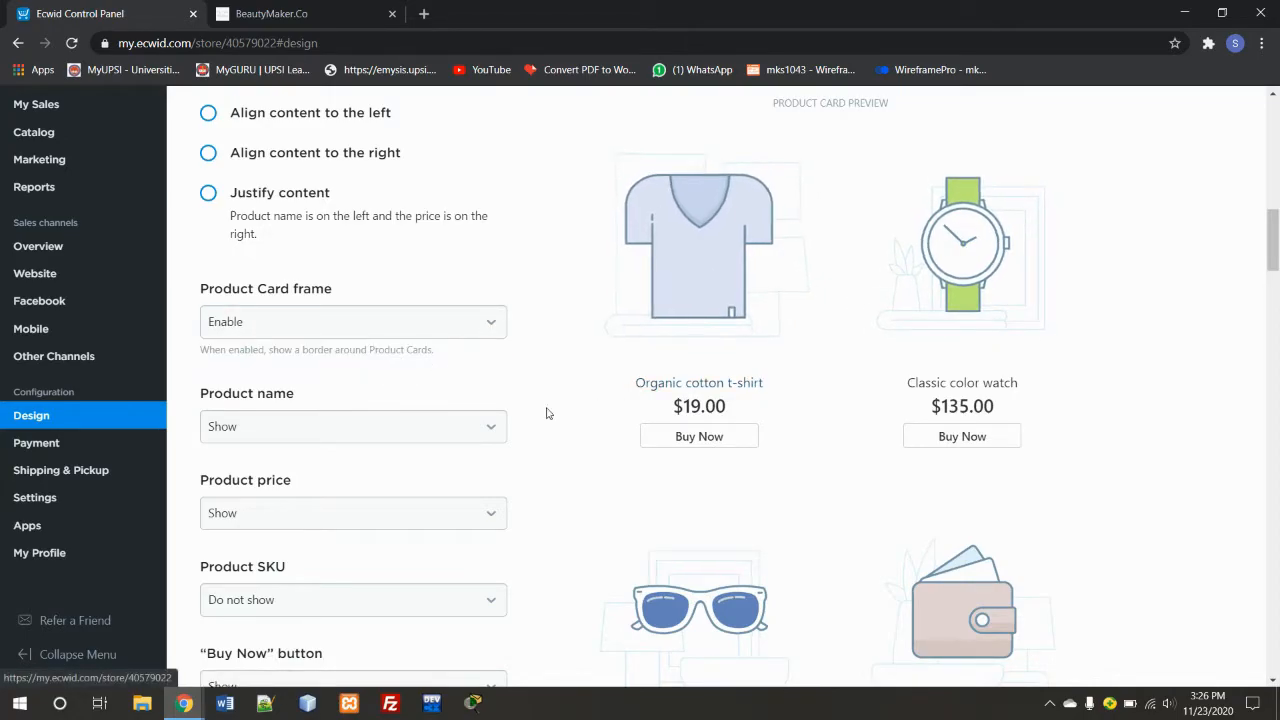
Set the product name to show on mouse hover, check it on the preview card, and set it back to Show.
scroll(545, 410, down, 2)
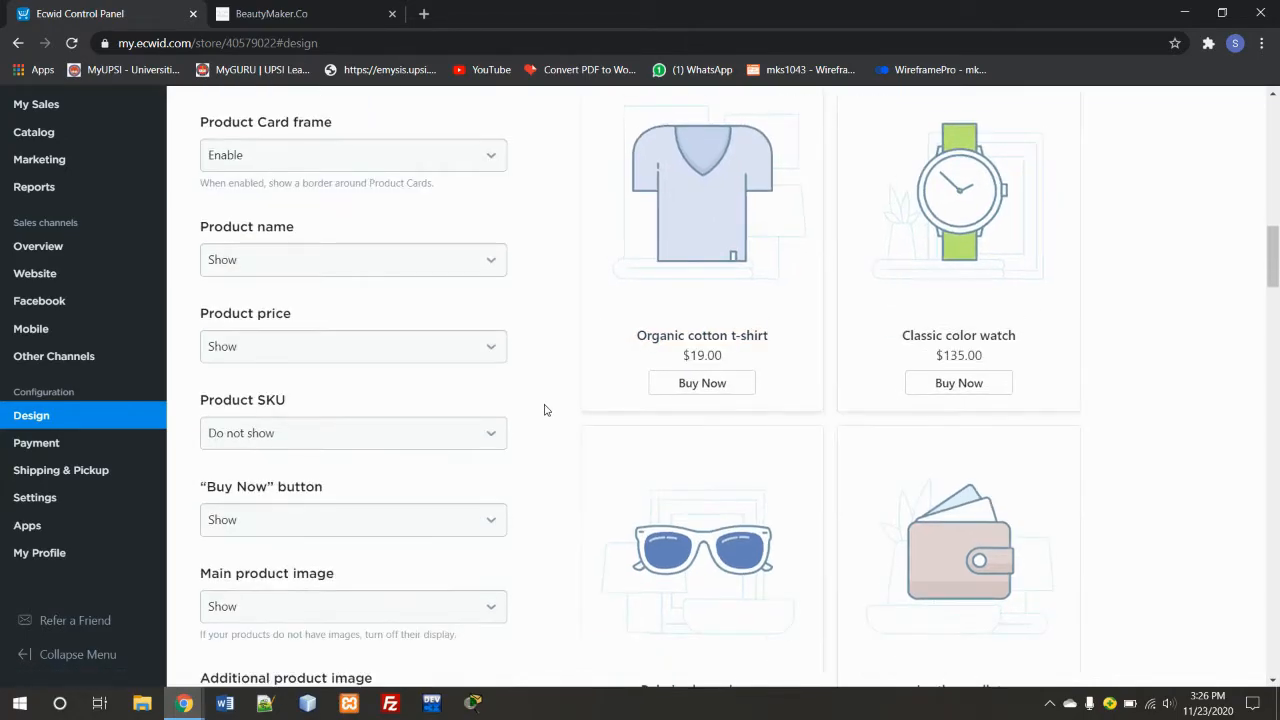
click(326, 272)
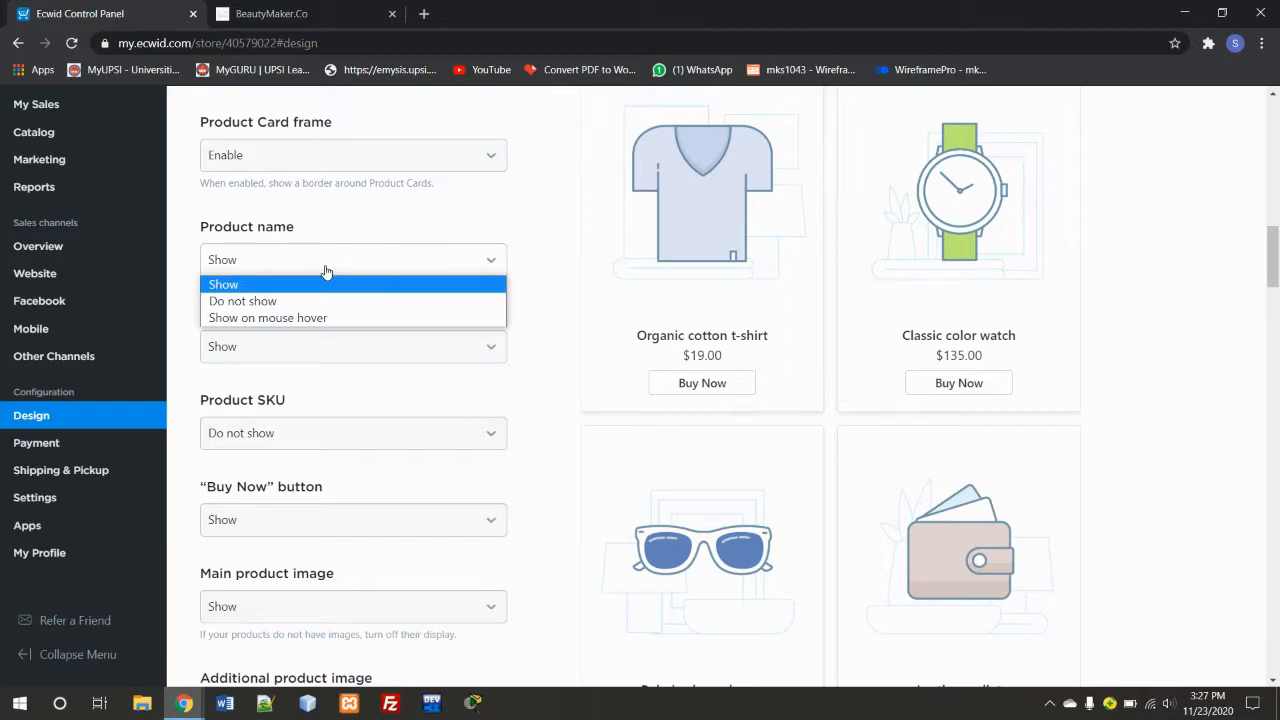
click(326, 272)
click(320, 274)
click(285, 318)
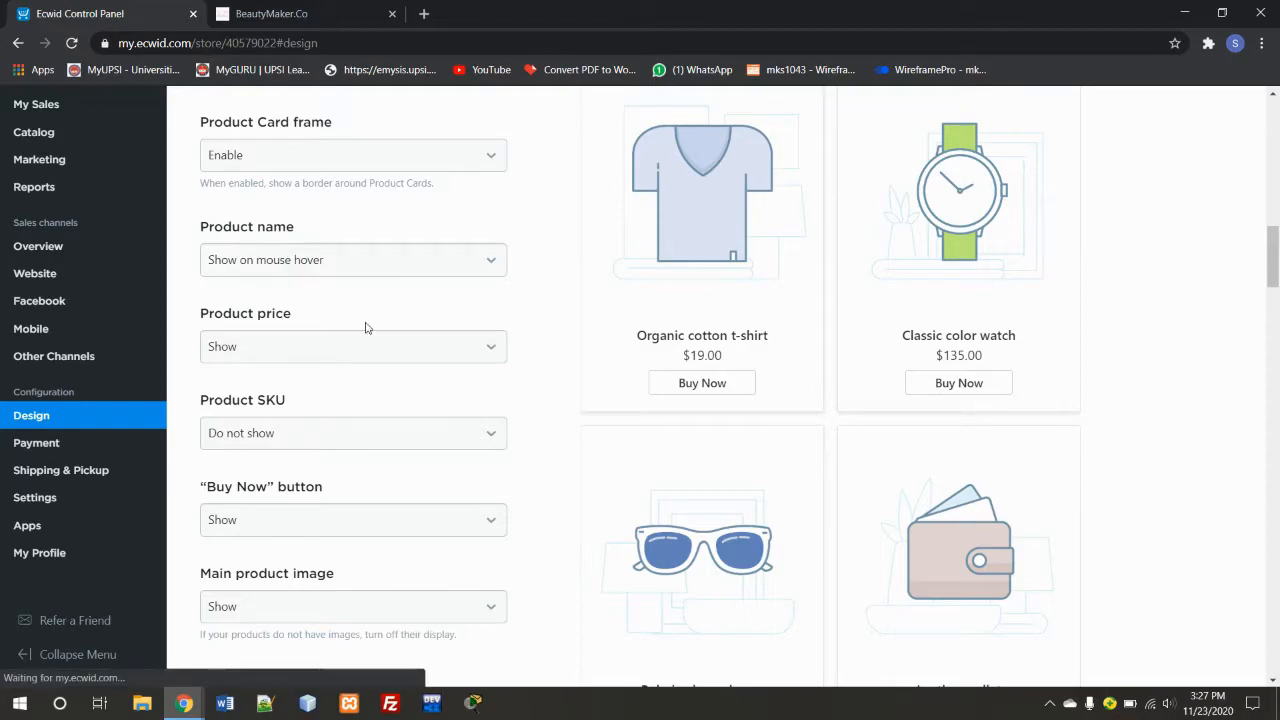
mouse_move(754, 393)
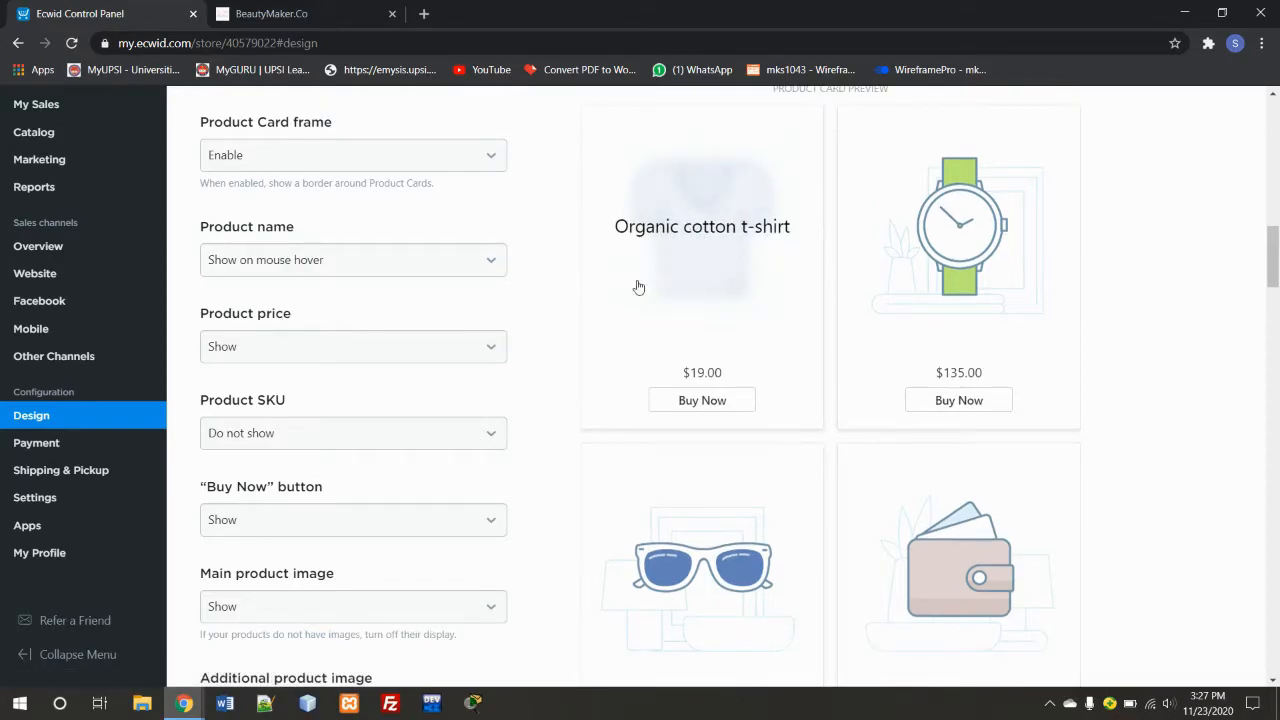
click(366, 274)
click(340, 284)
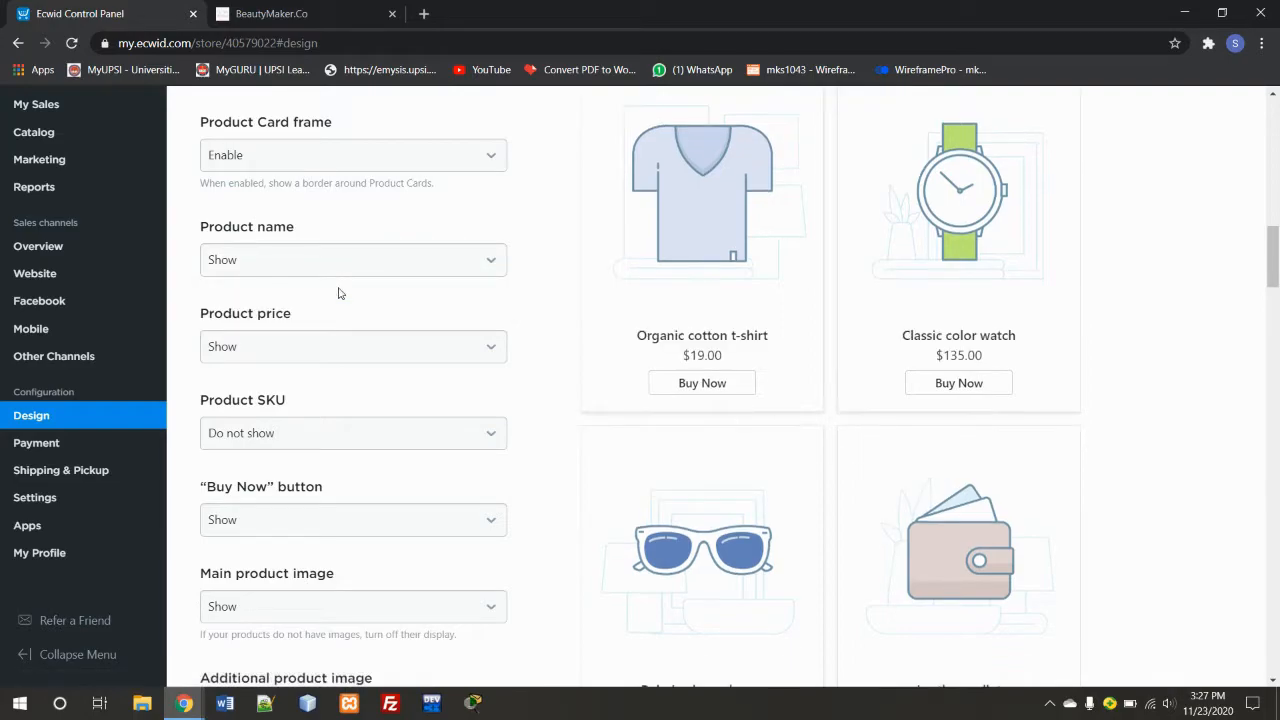
Check the product price display choices, and preview the product SKU as shown before setting it back to Do not show.
click(266, 352)
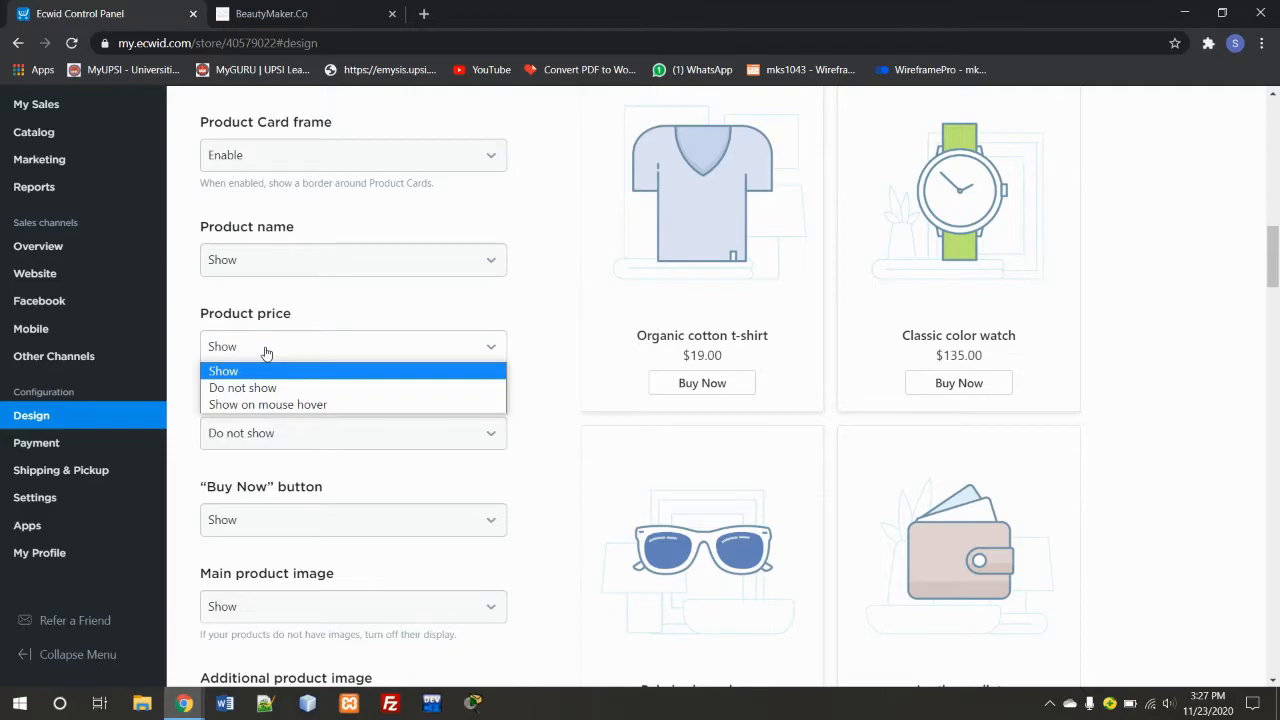
click(266, 352)
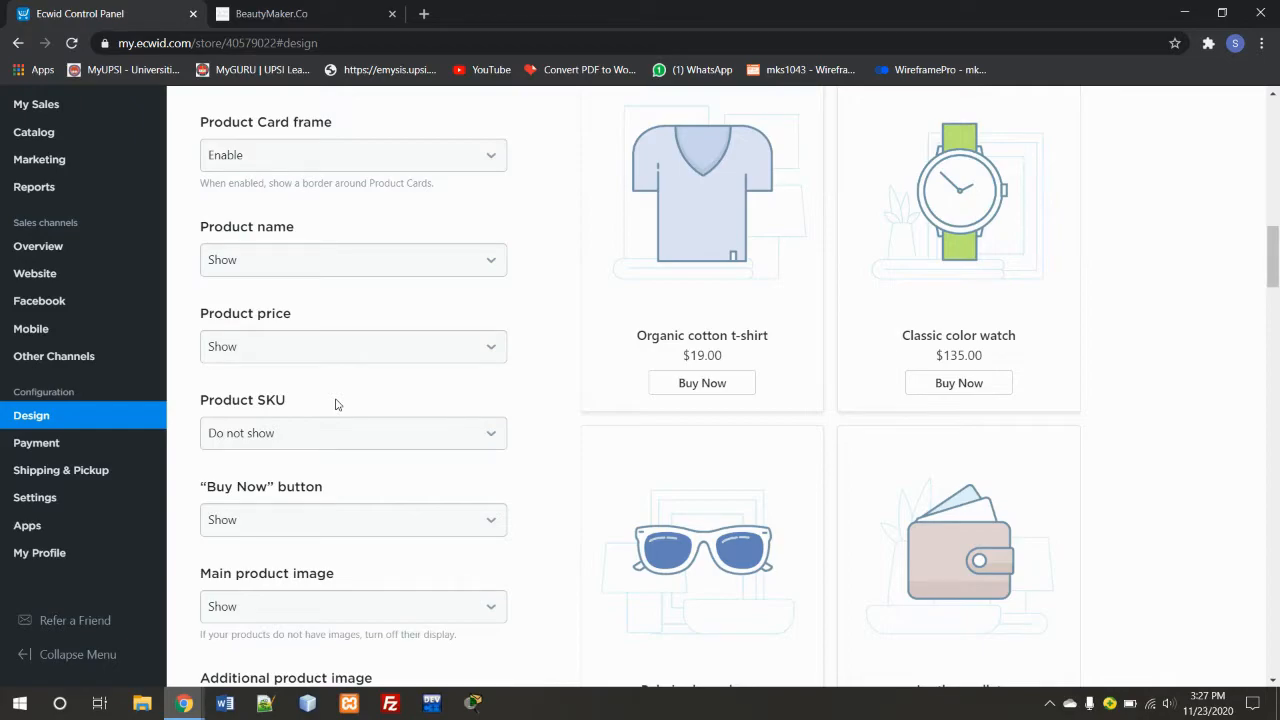
click(331, 433)
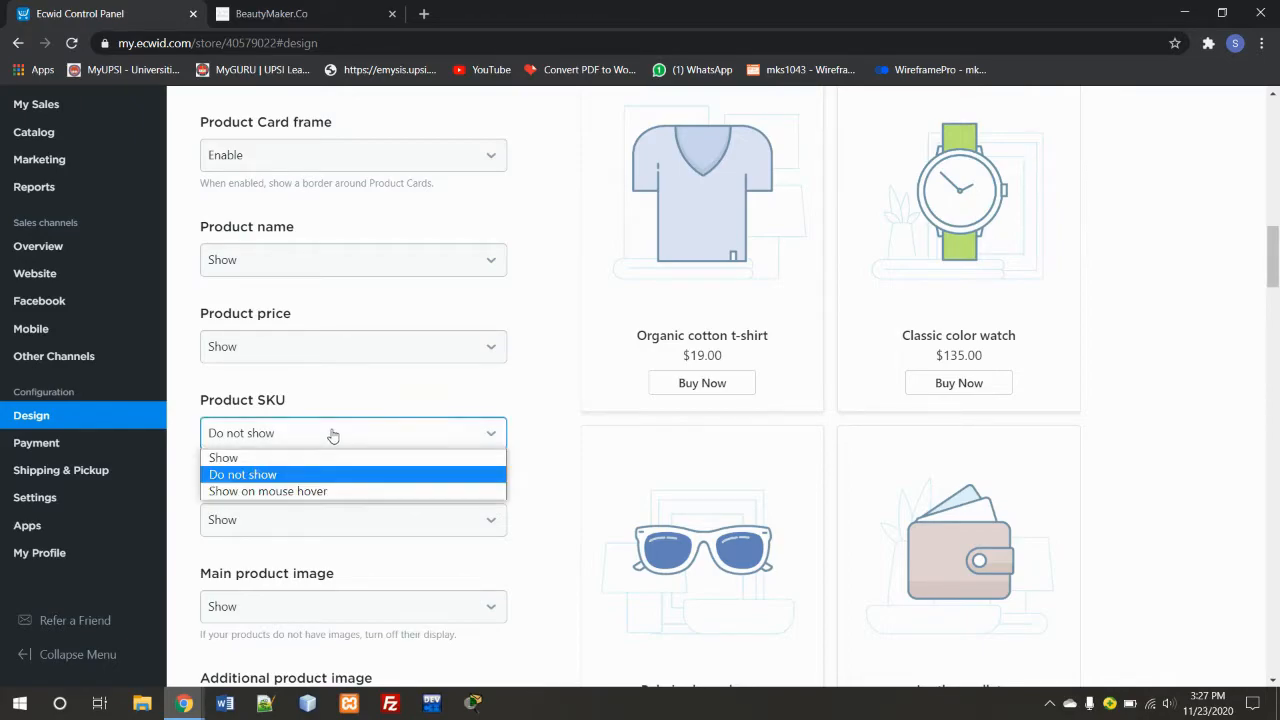
click(284, 459)
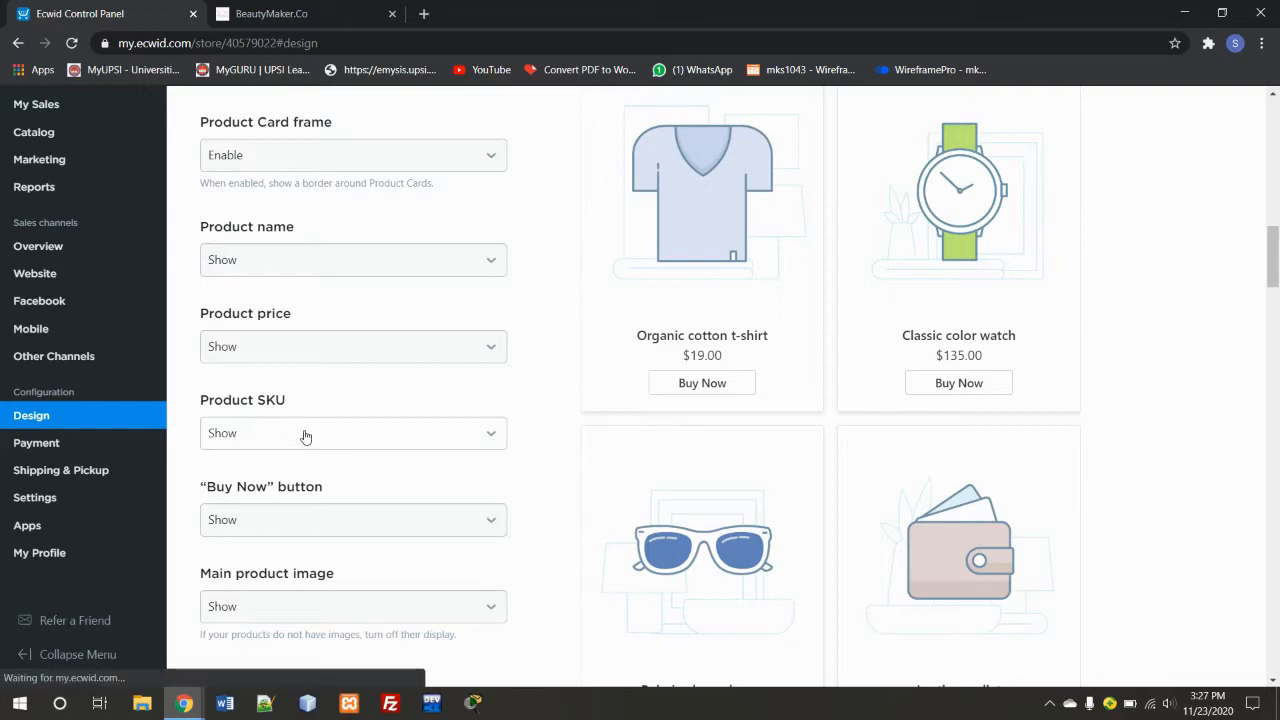
click(306, 437)
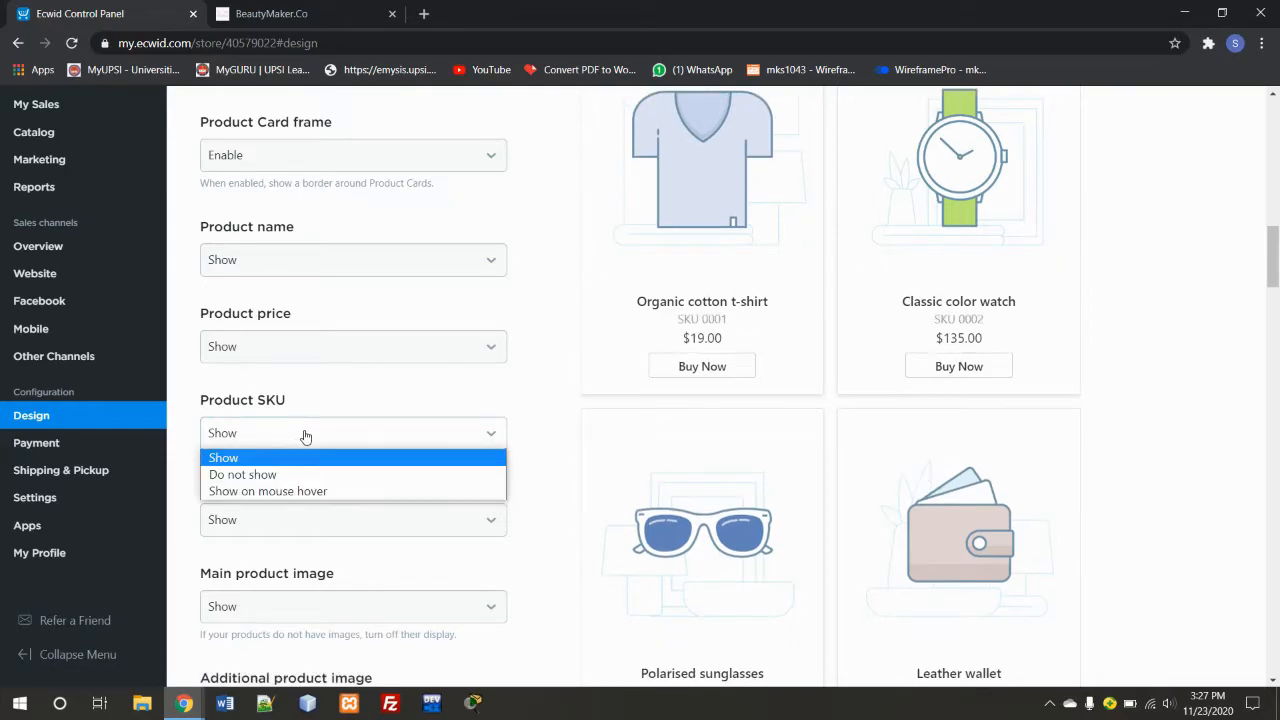
click(279, 476)
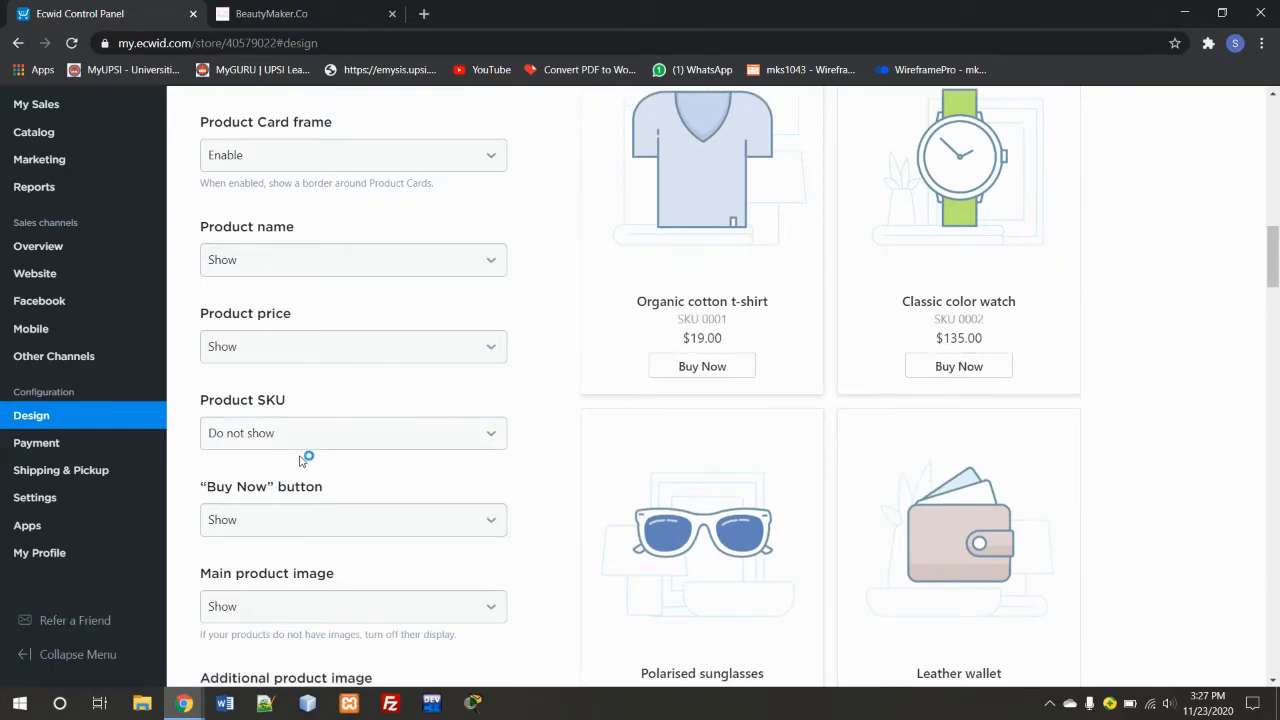
Dismiss the Java update notification and examine the display choices for the "Buy Now" button.
scroll(328, 467, down, 1)
scroll(328, 467, down, 1)
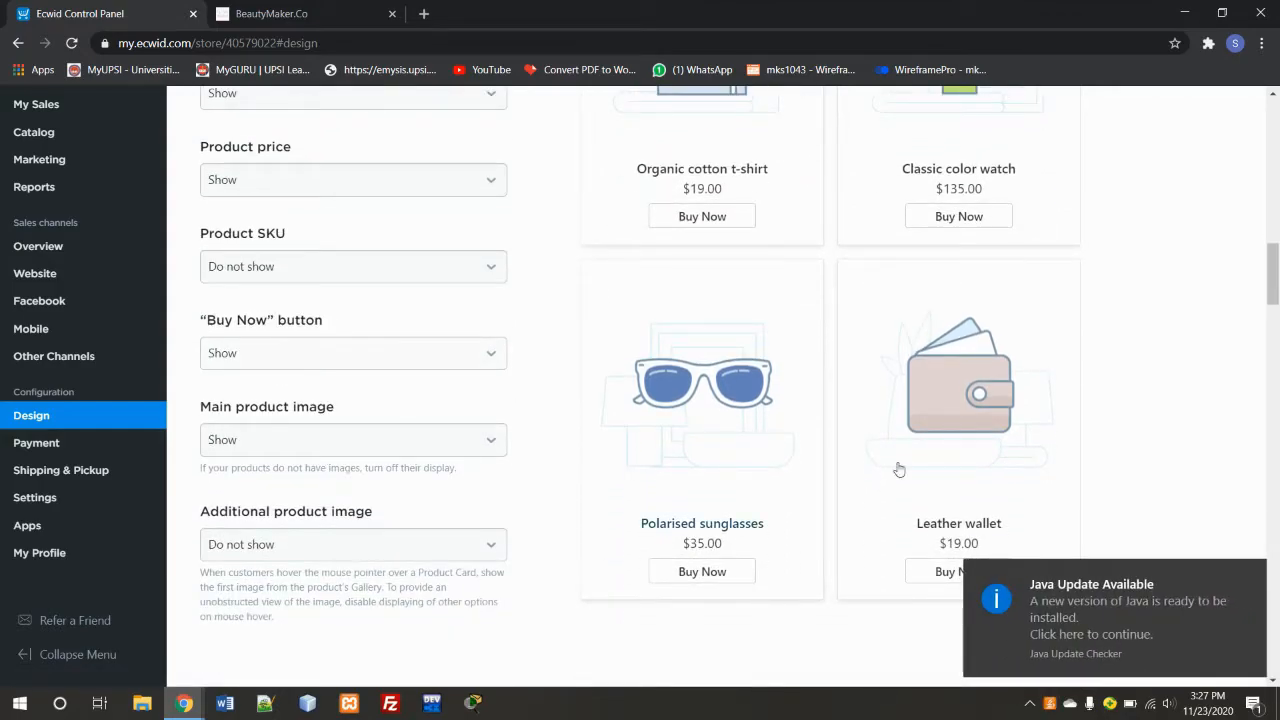
click(1253, 570)
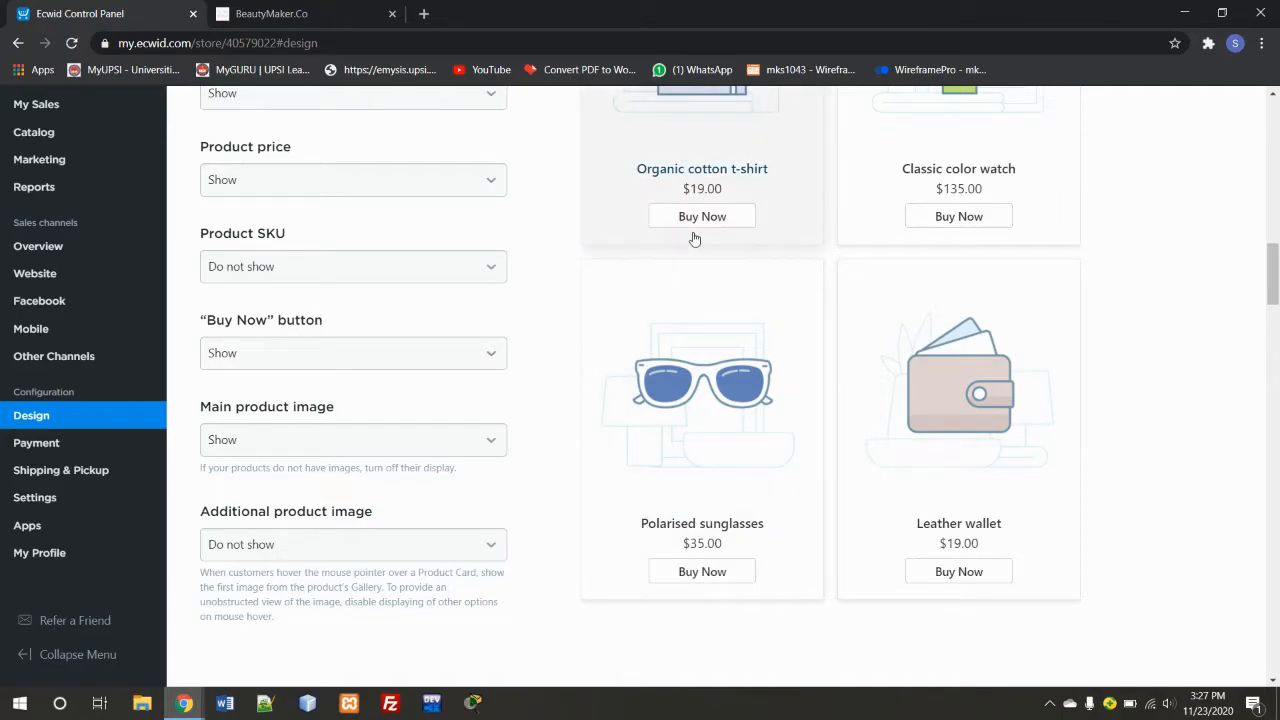
click(475, 357)
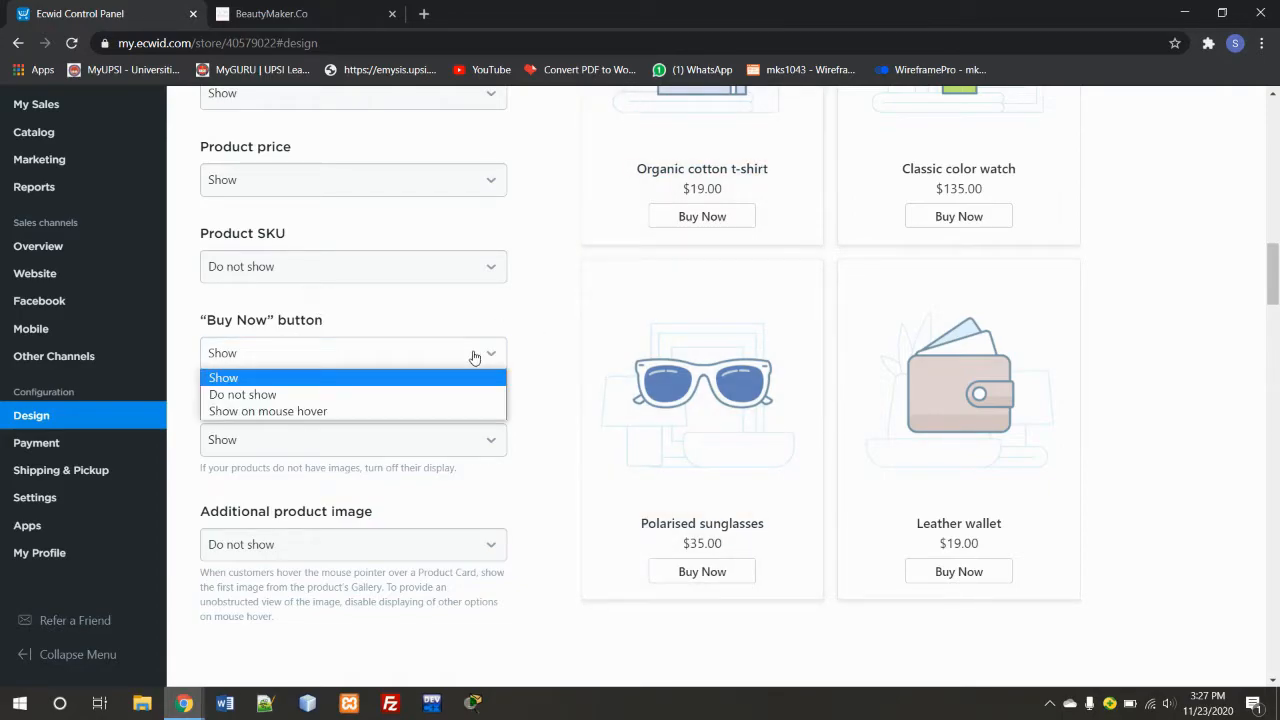
click(475, 357)
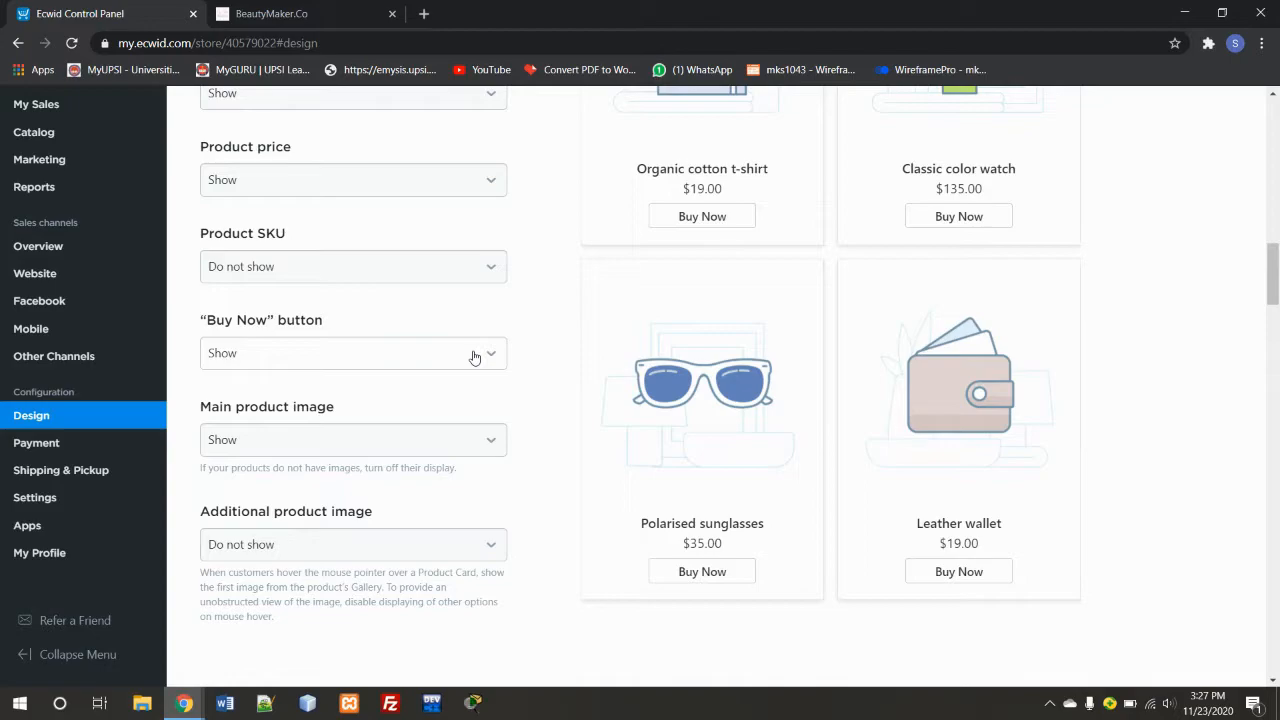
Set the main product image on the product cards to Do not show.
scroll(391, 398, down, 1)
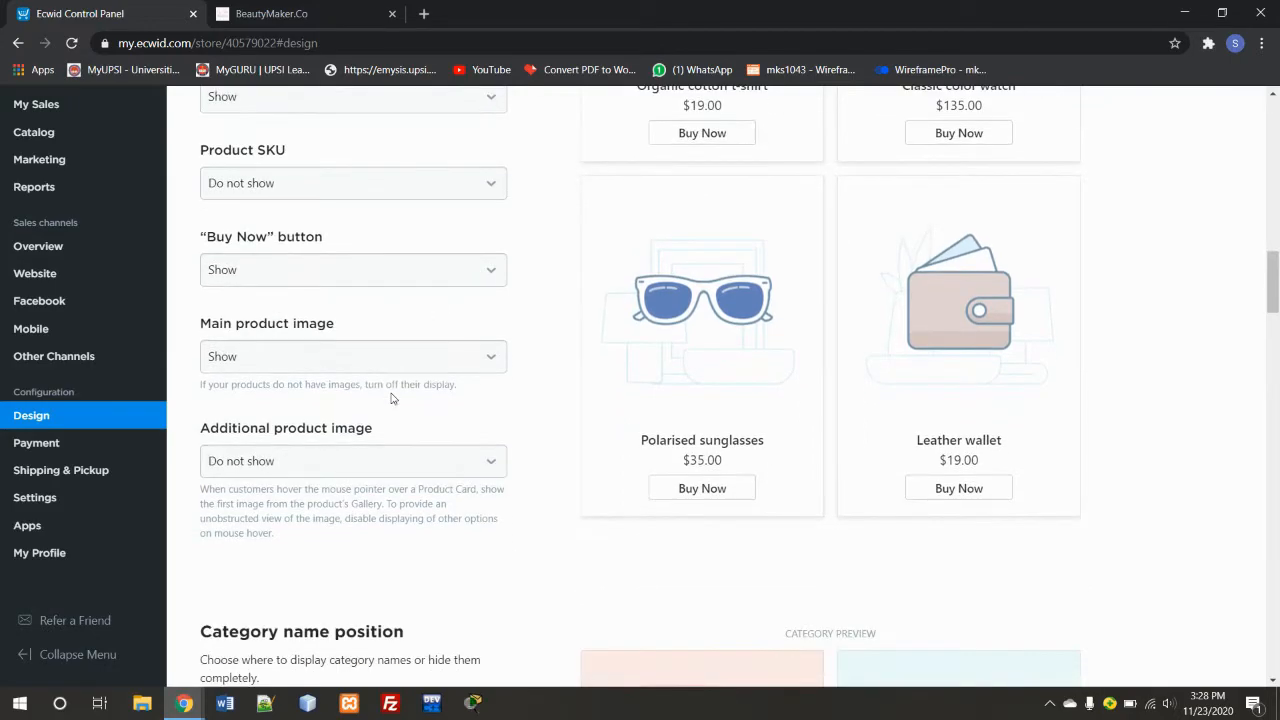
scroll(391, 398, down, 1)
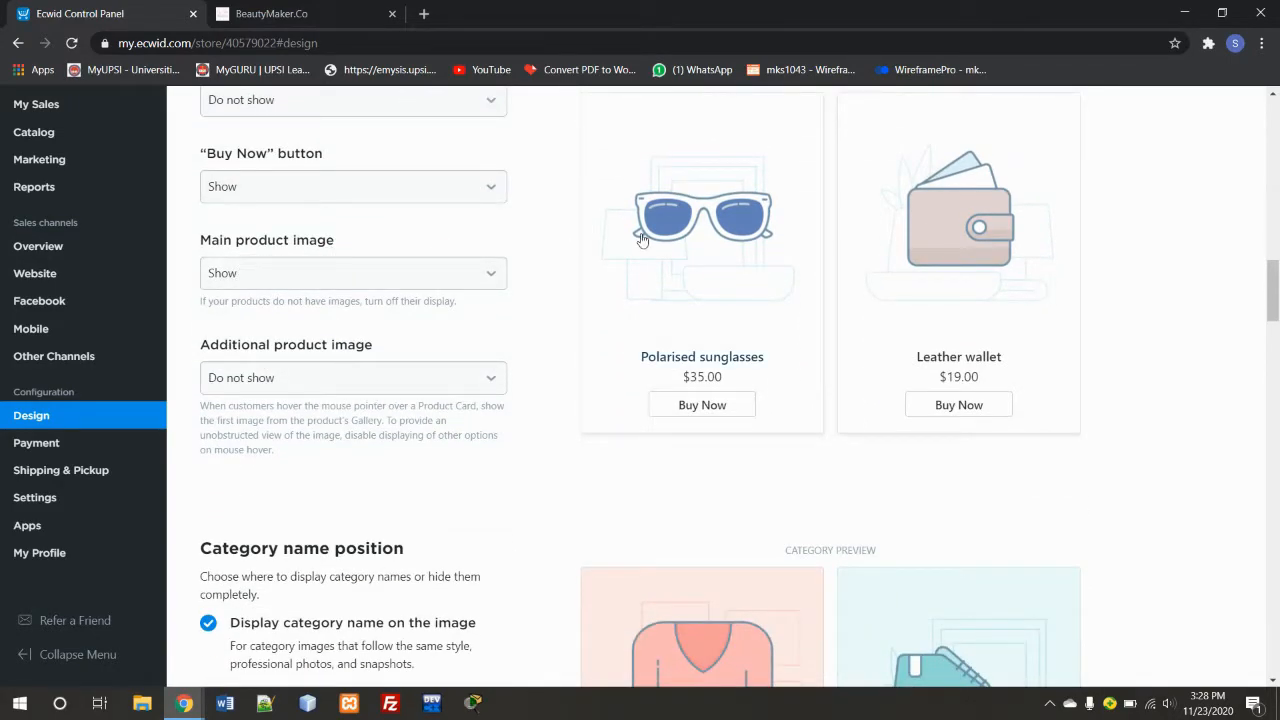
click(477, 273)
click(346, 314)
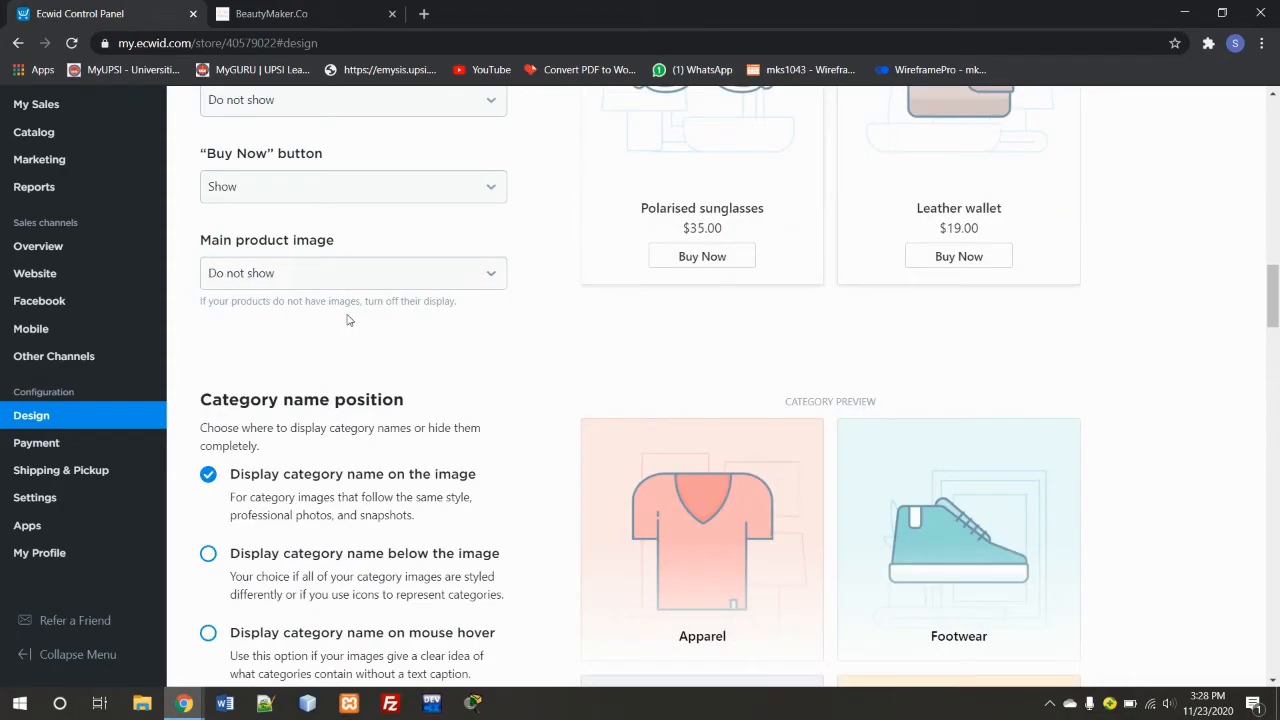
Set the main product image on the product cards back to Show.
scroll(539, 361, up, 1)
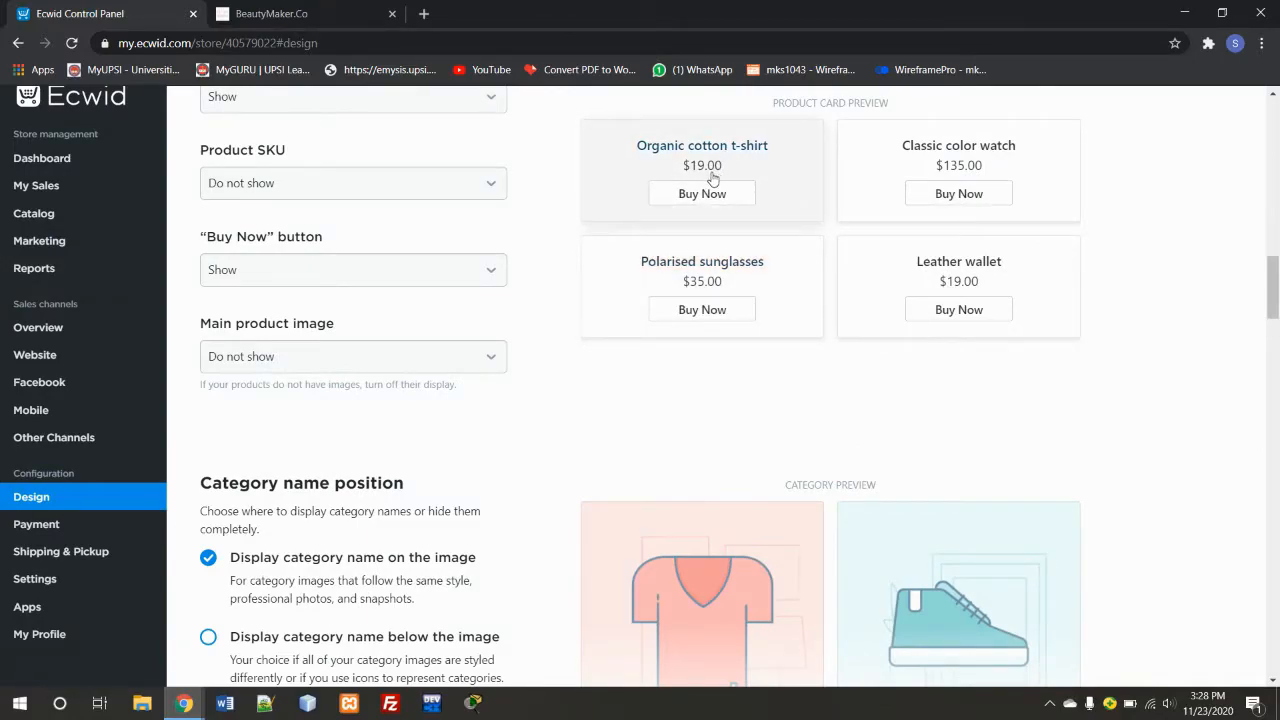
click(434, 362)
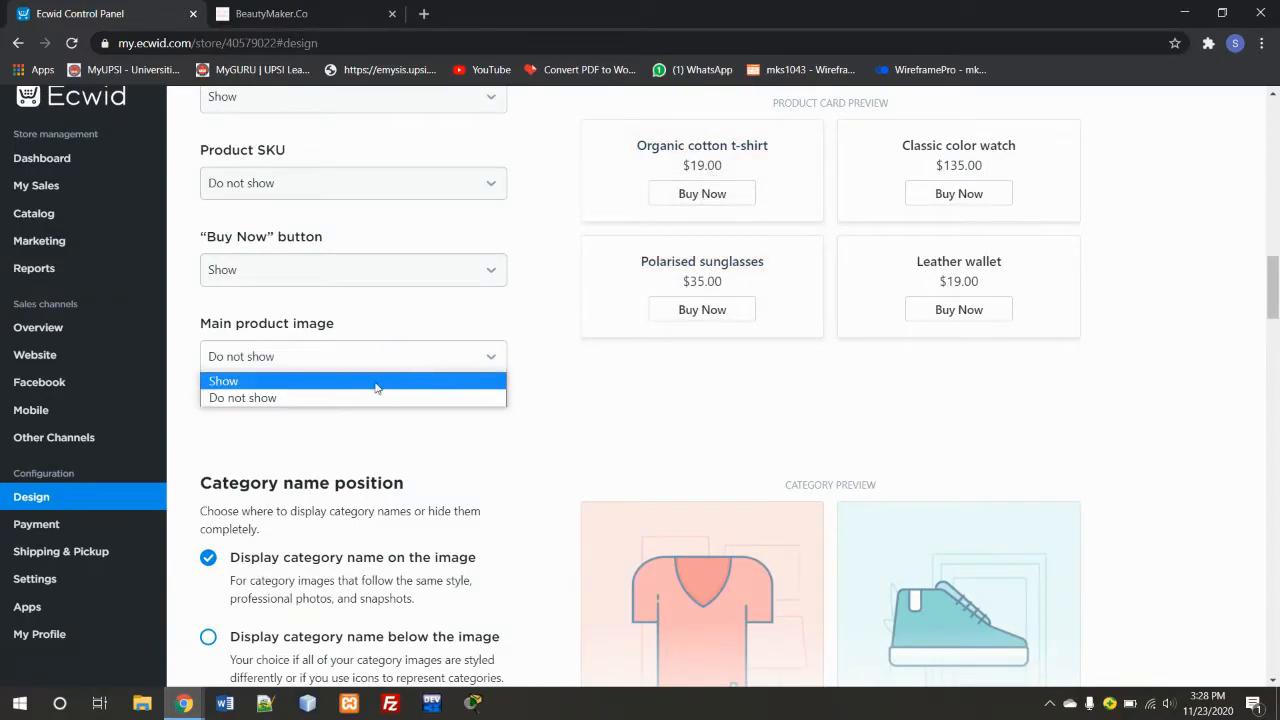
click(371, 385)
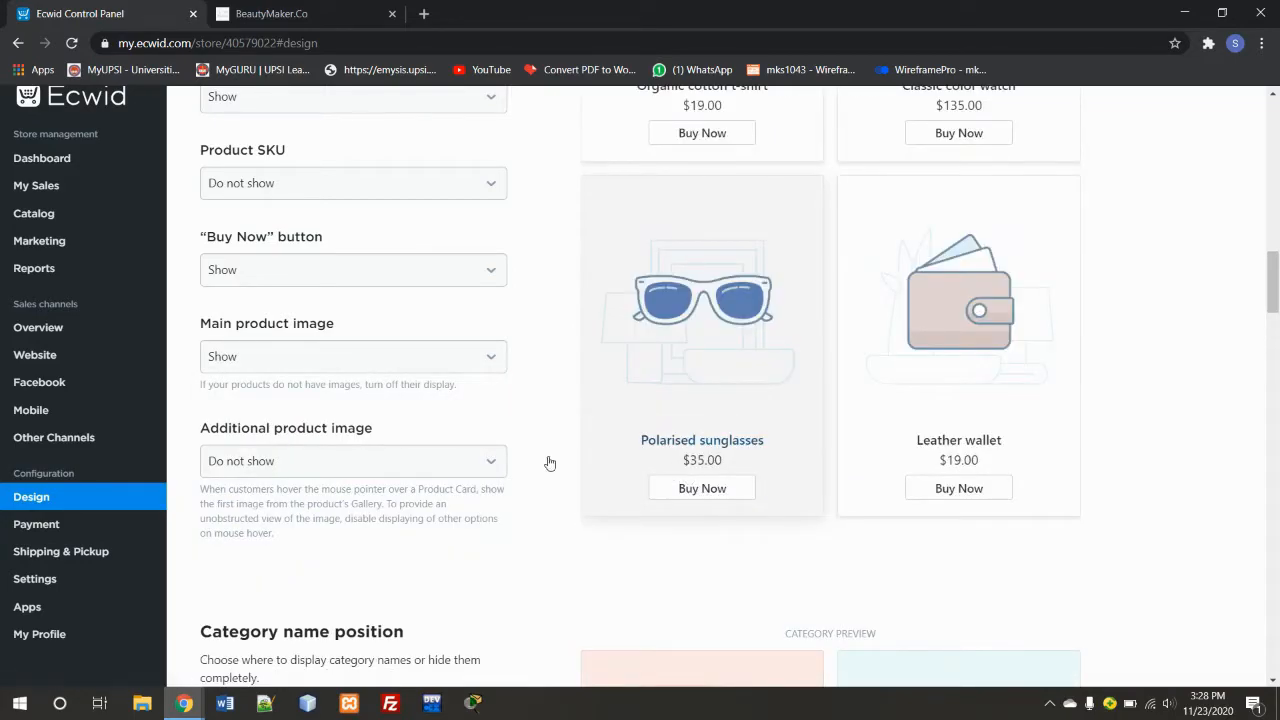
Preview category names below the image, on mouse hover, with images hidden and with names hidden, and restore the display on the image.
scroll(351, 510, down, 4)
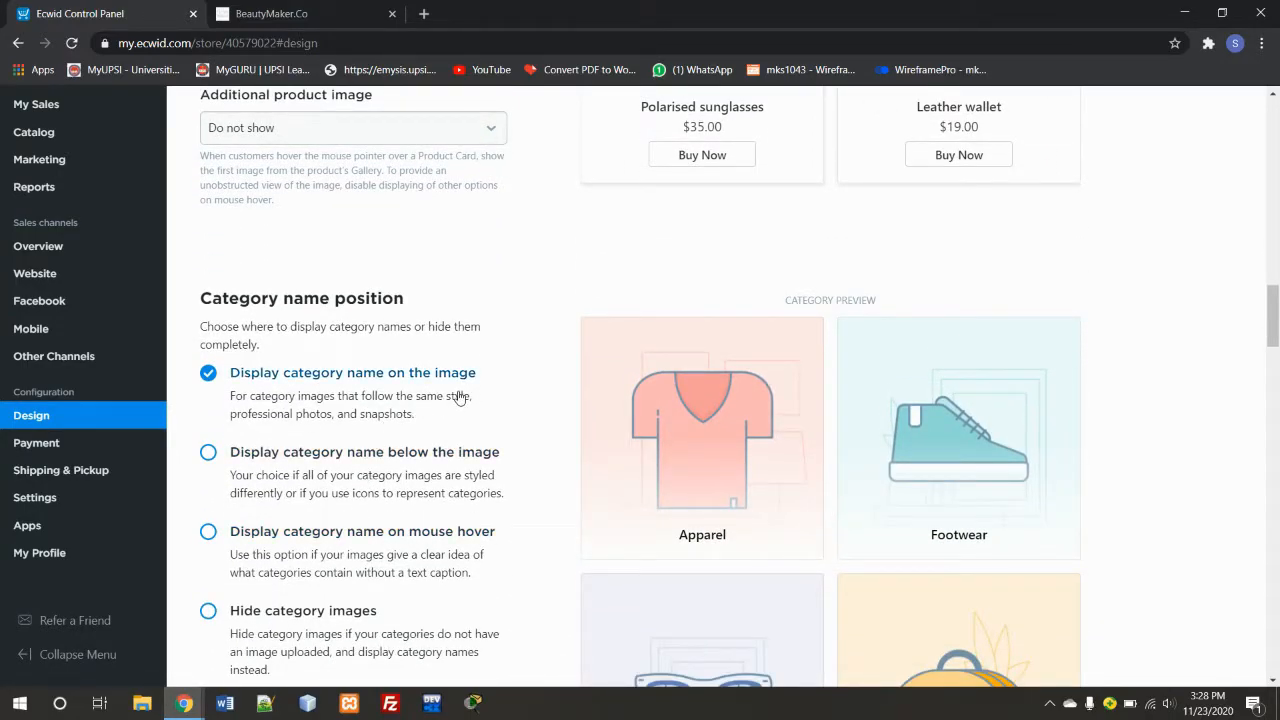
scroll(455, 400, down, 1)
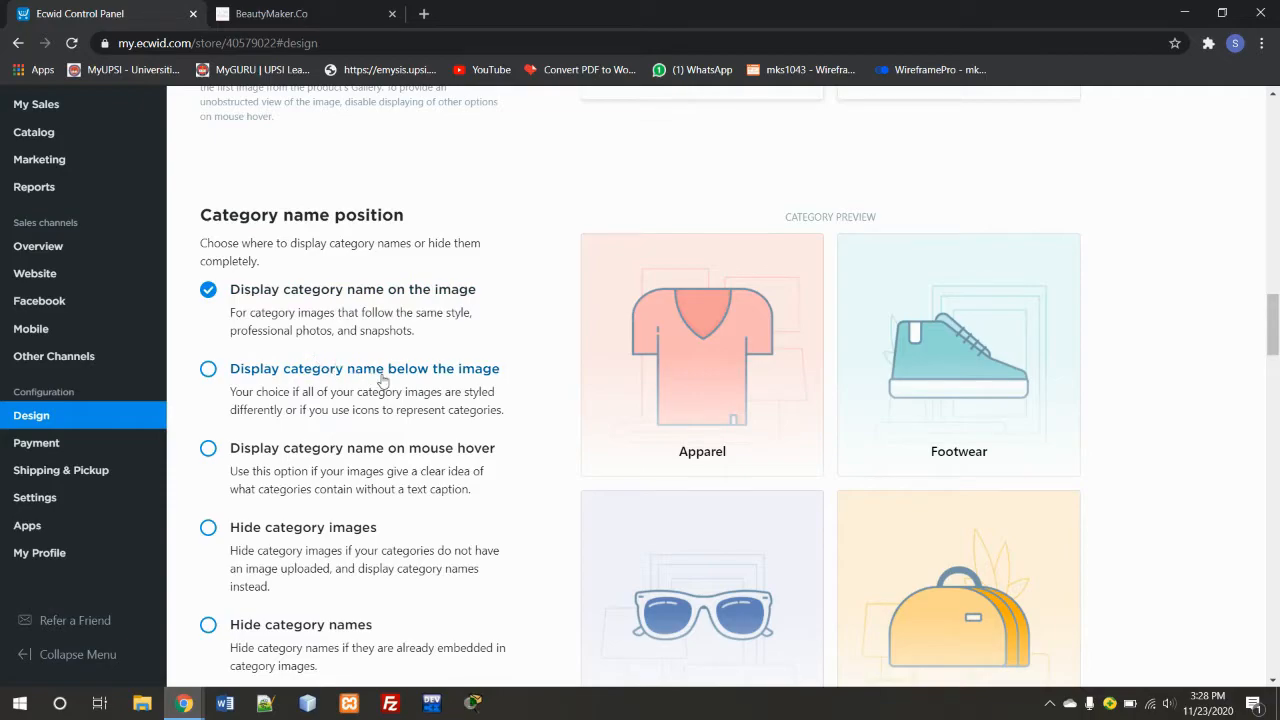
scroll(383, 380, down, 2)
click(207, 206)
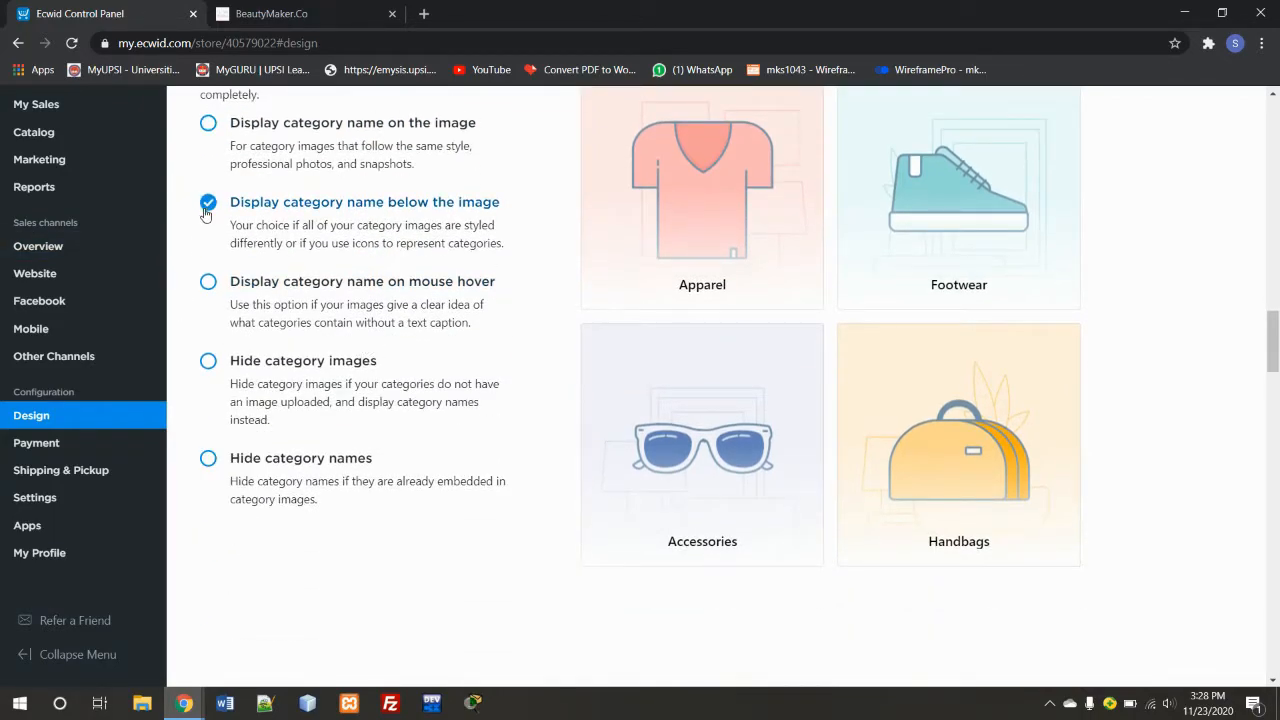
click(209, 284)
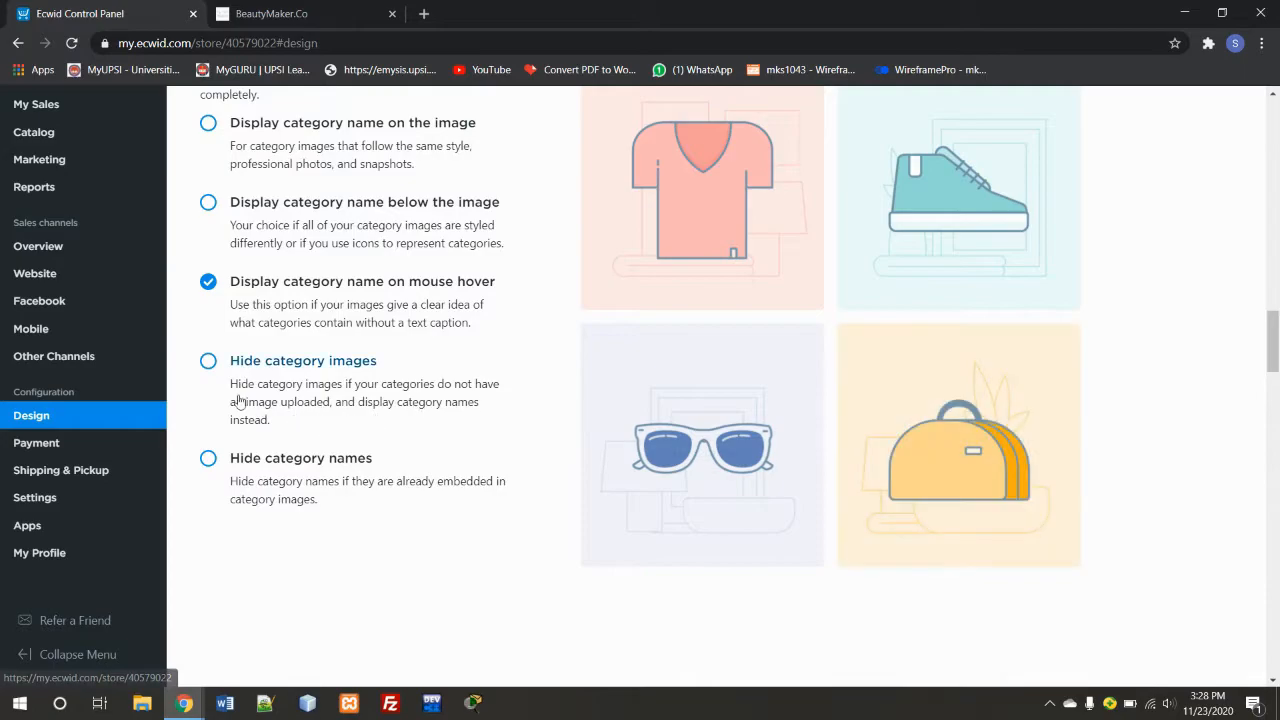
click(208, 362)
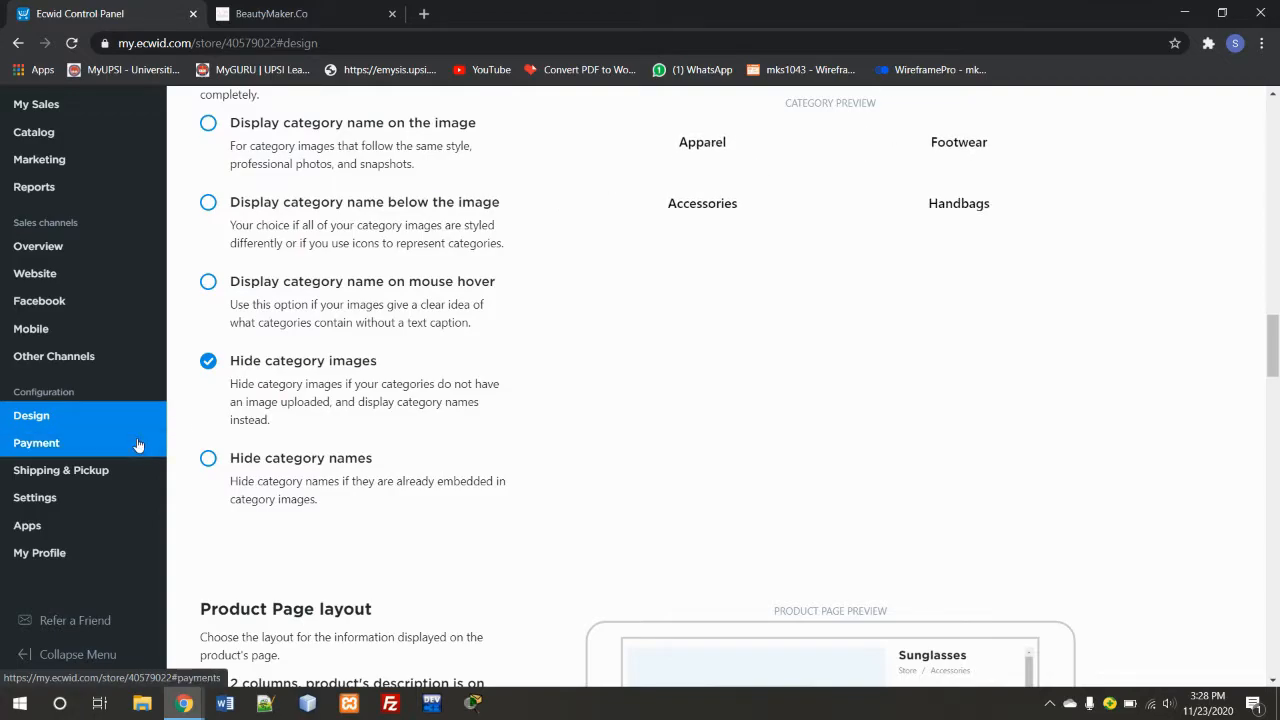
click(219, 461)
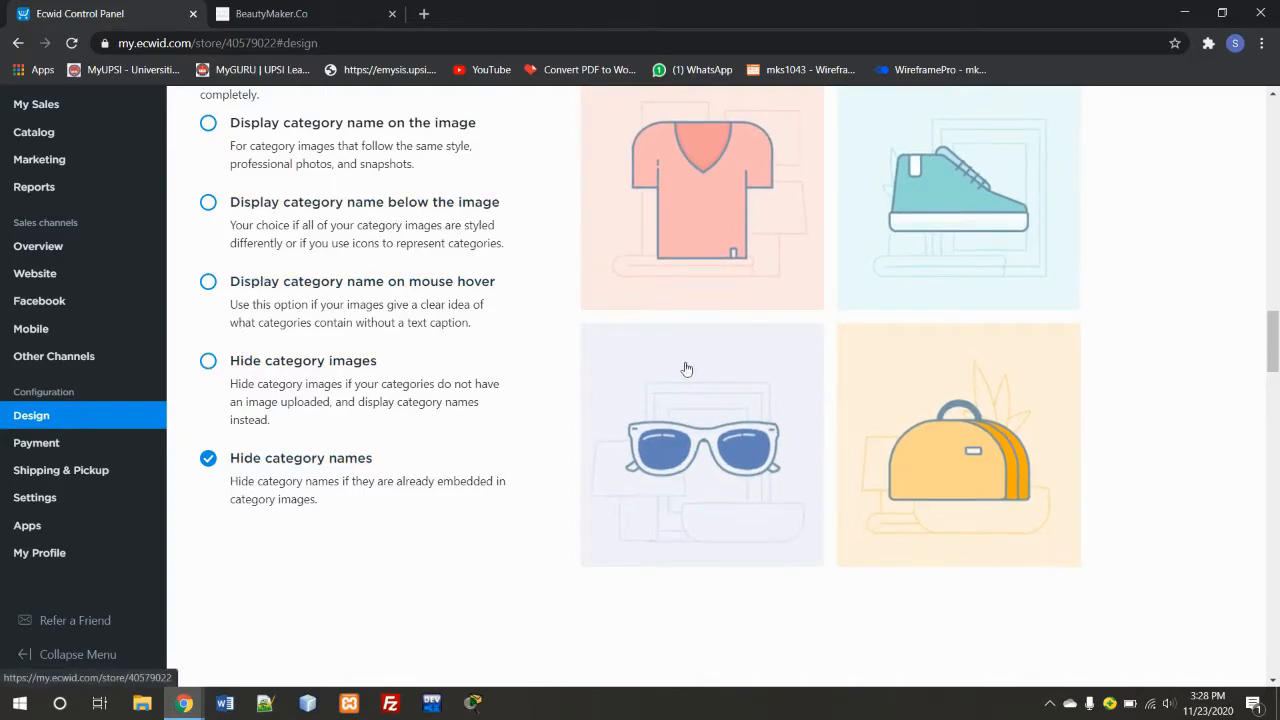
click(210, 130)
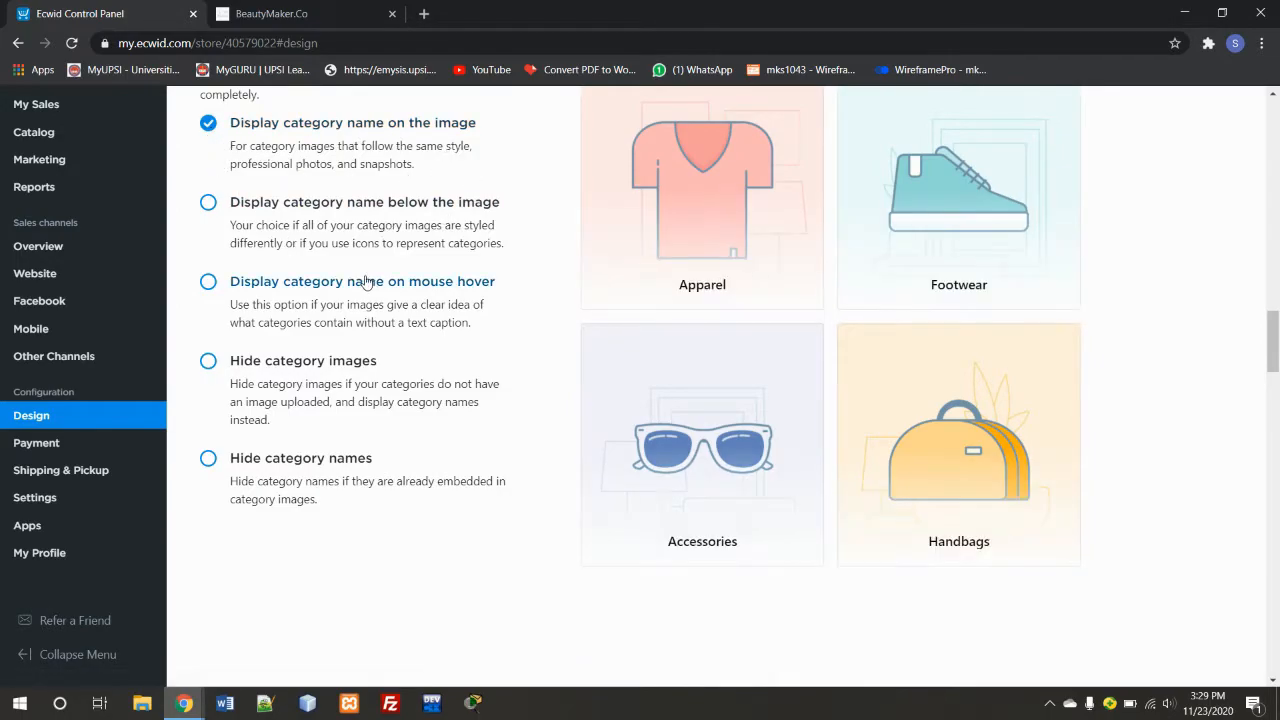
Preview the product page layouts with the description below the image, on the left and in 3 columns, and restore the description on the right.
scroll(526, 354, down, 4)
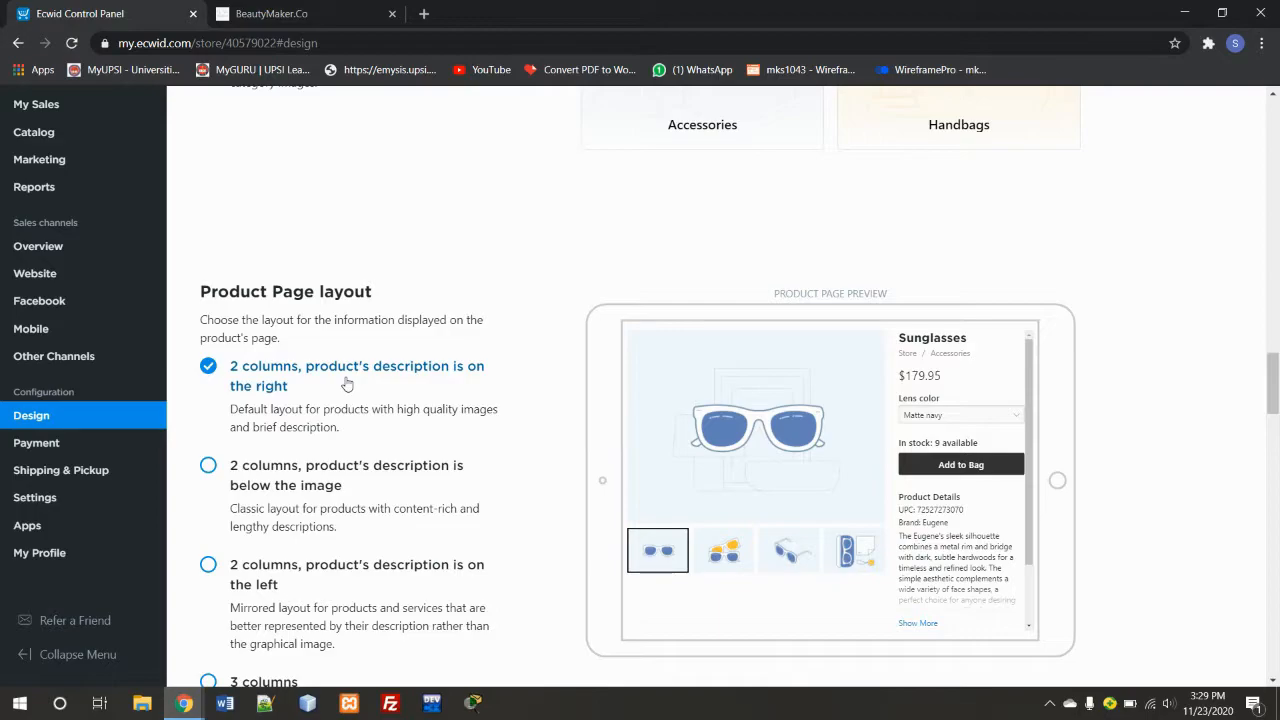
scroll(345, 378, down, 2)
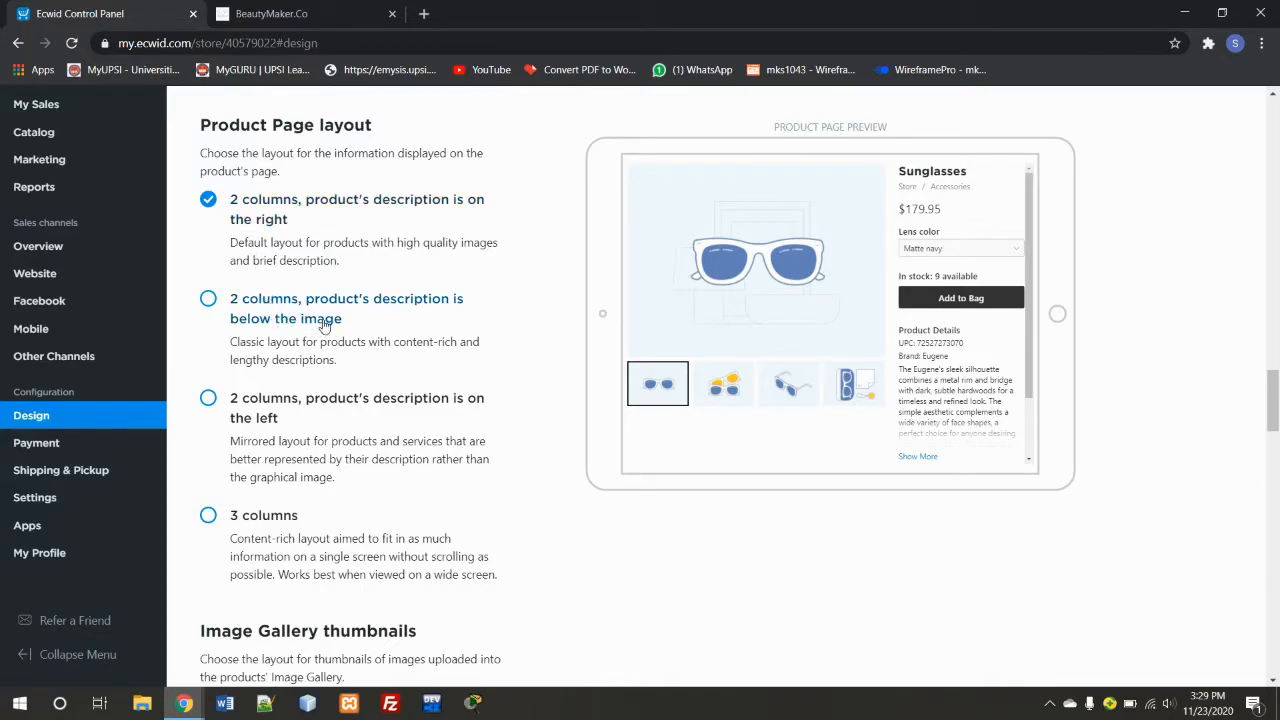
click(207, 300)
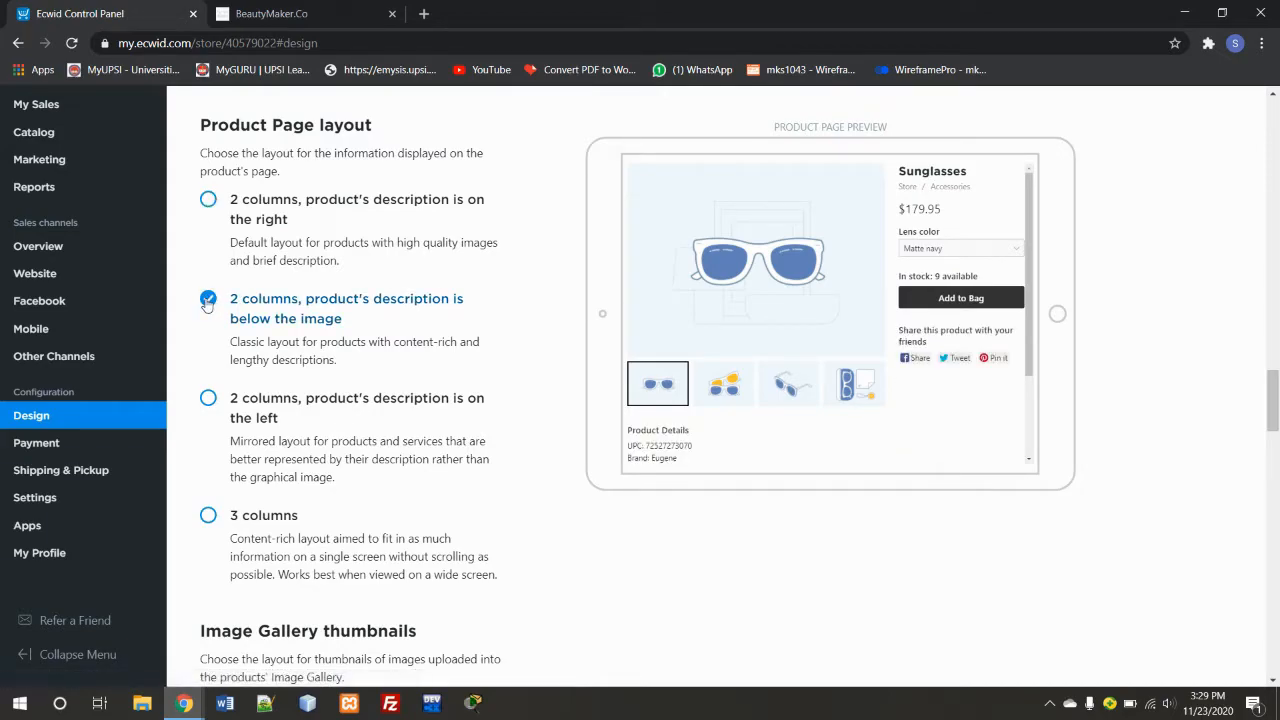
click(209, 399)
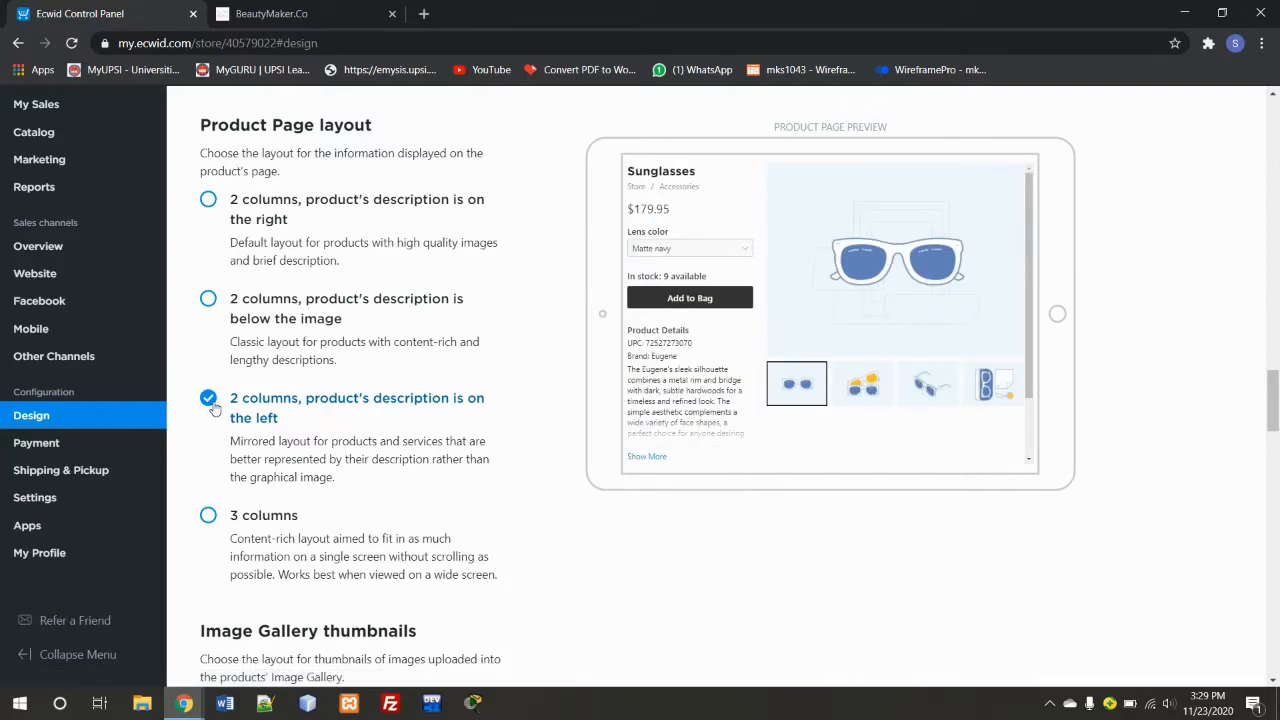
click(205, 518)
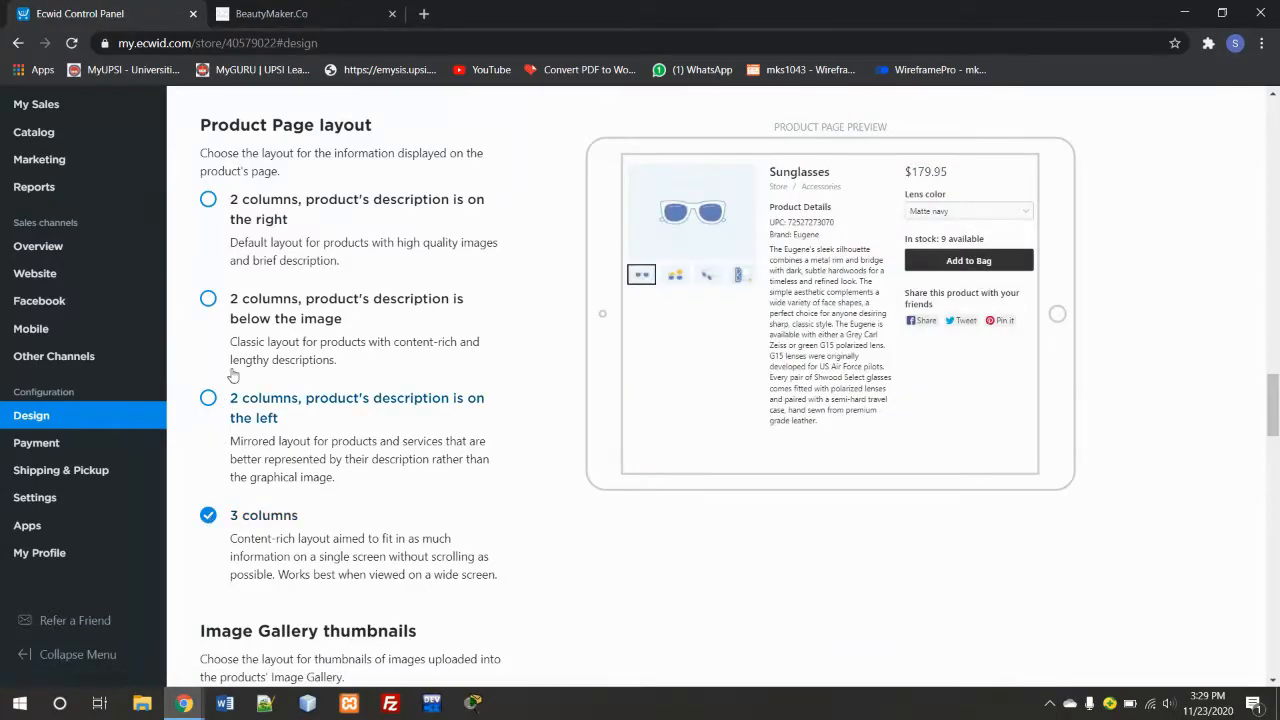
click(208, 200)
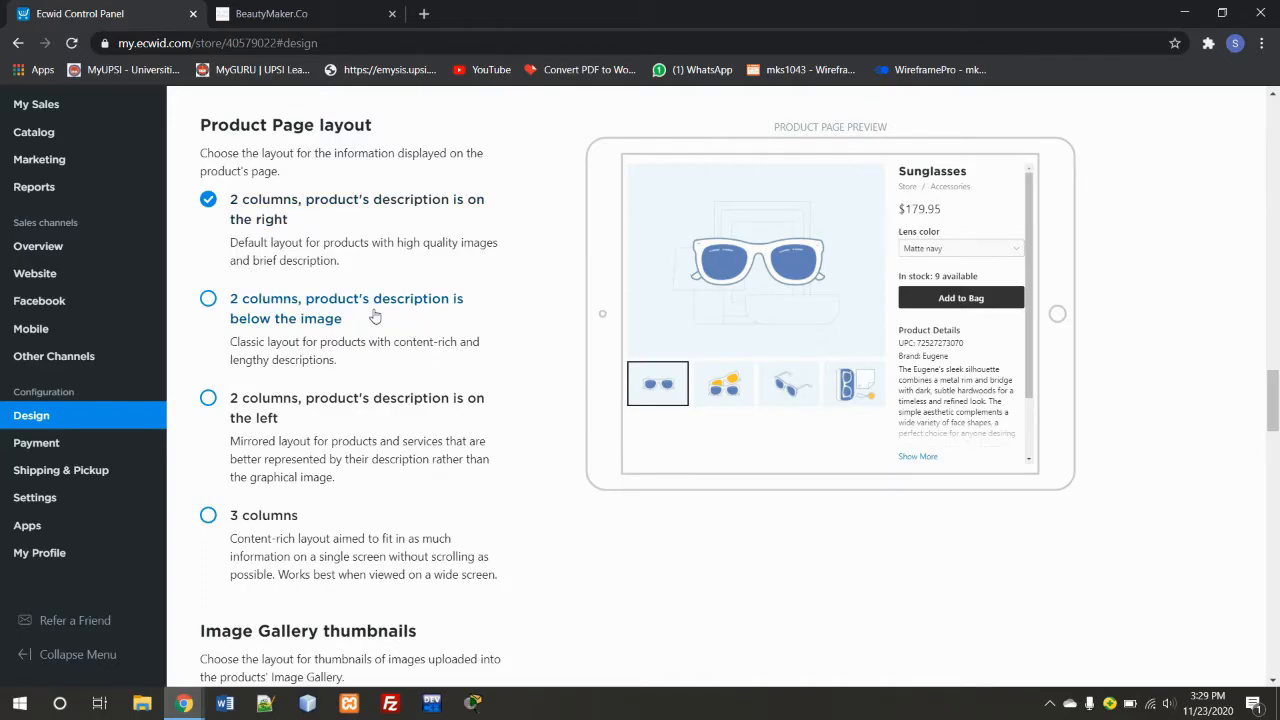
Preview the image gallery thumbnails as Vertical and Full size images, and set them back to Horizontal.
scroll(375, 316, down, 4)
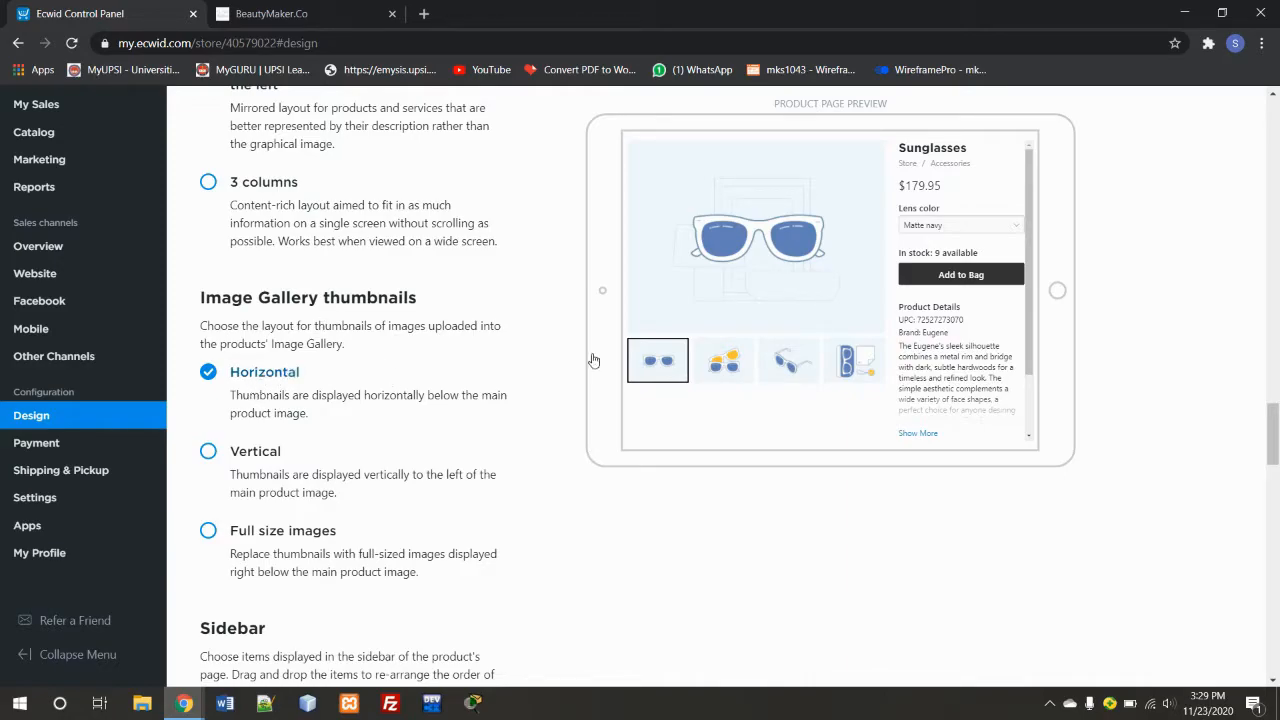
click(209, 455)
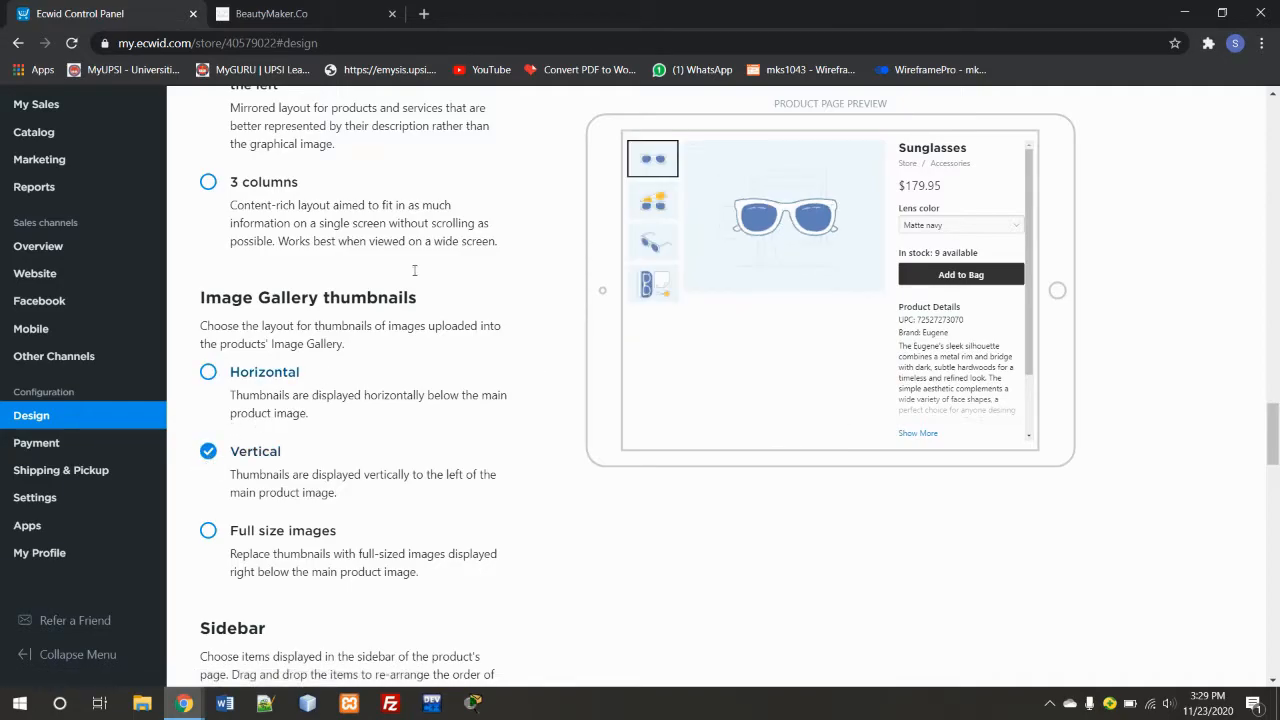
click(208, 531)
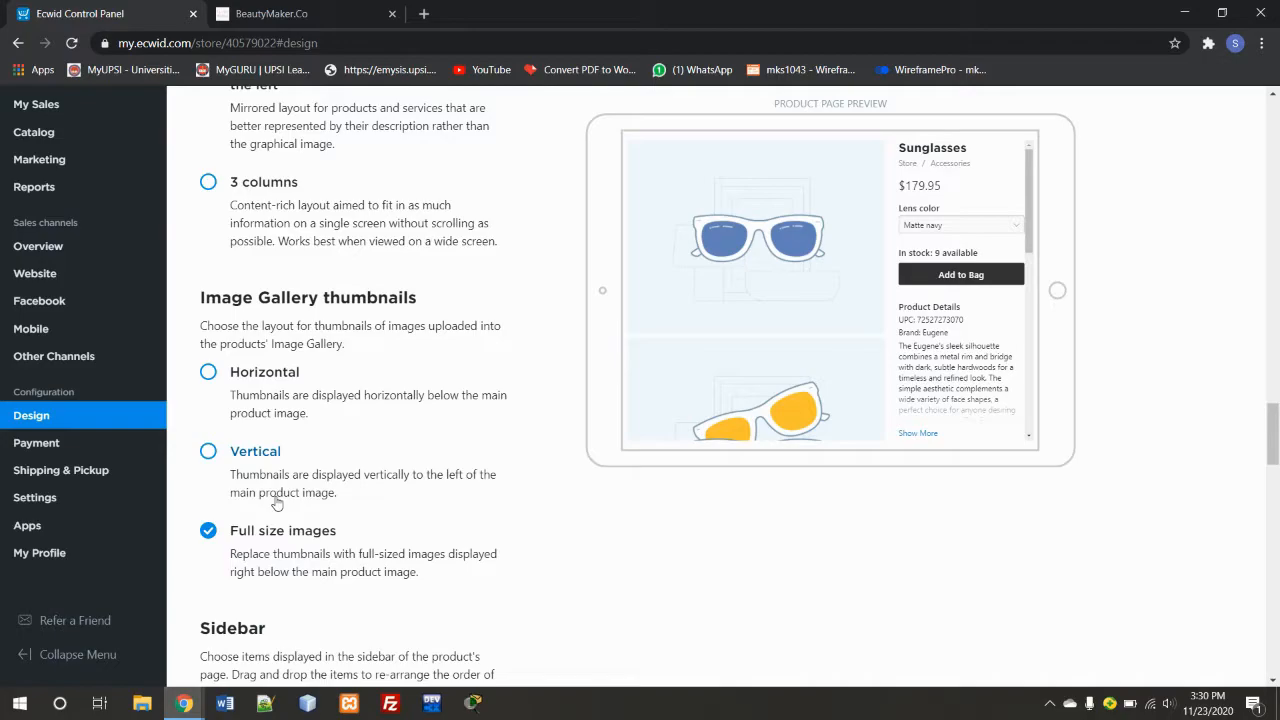
click(209, 376)
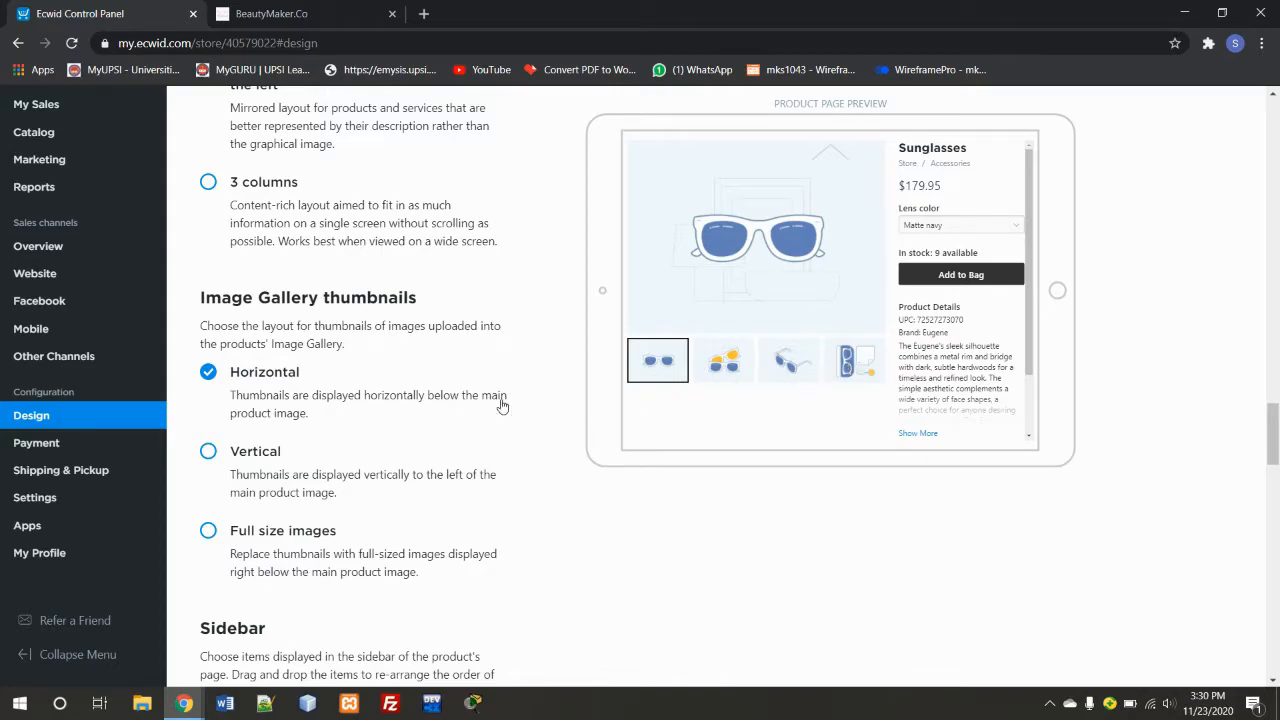
Examine the product page sidebar items, from product name and price to the "Add to Bag" button, product details and share buttons.
scroll(502, 405, down, 3)
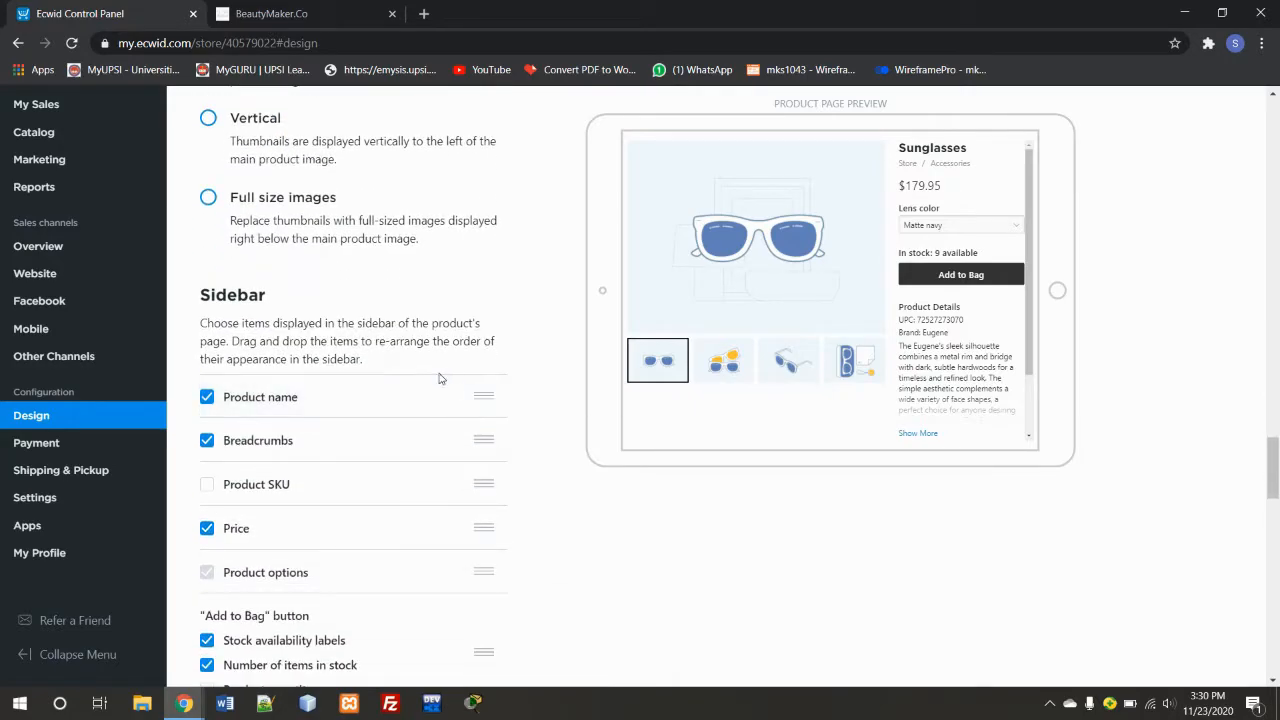
scroll(420, 375, down, 1)
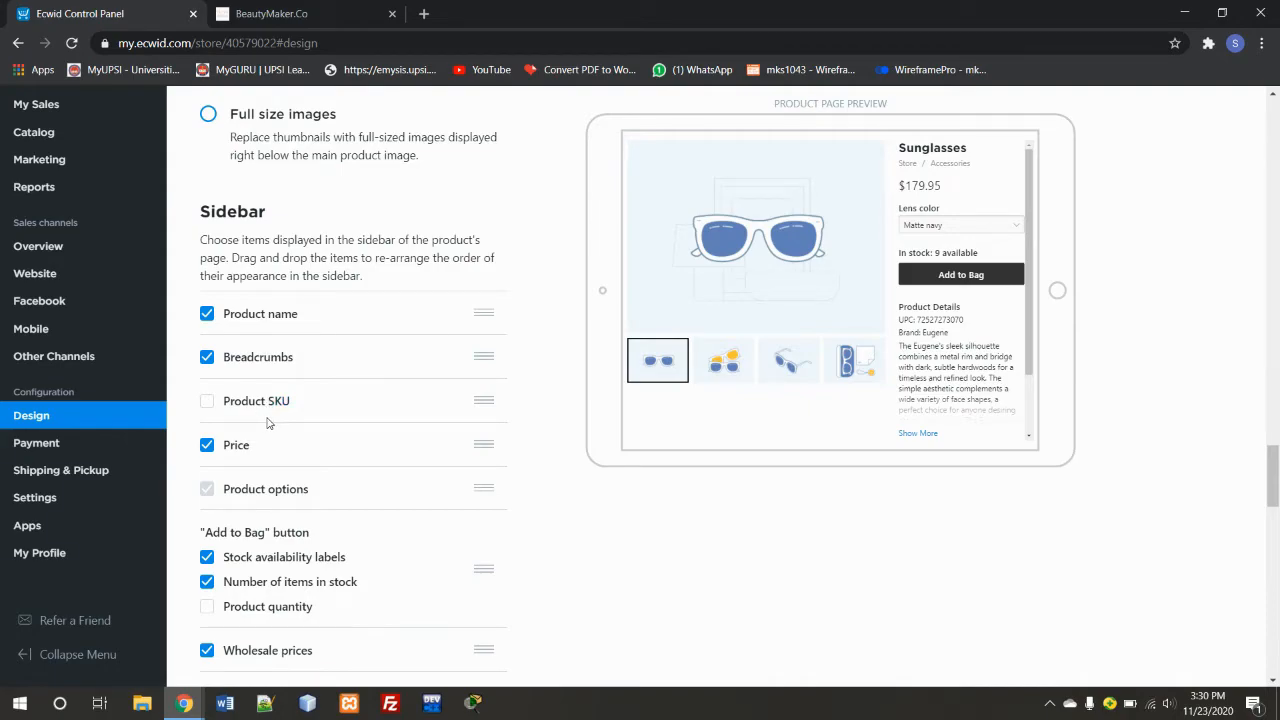
scroll(268, 423, down, 1)
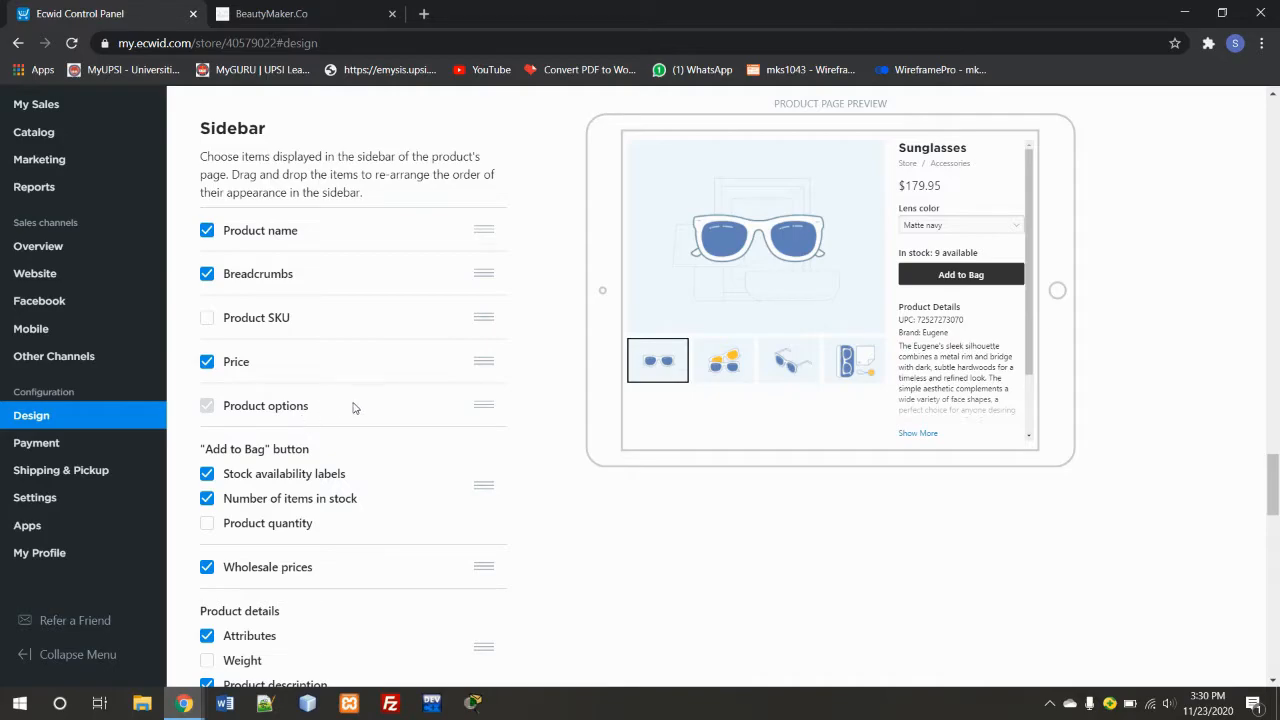
scroll(355, 410, down, 1)
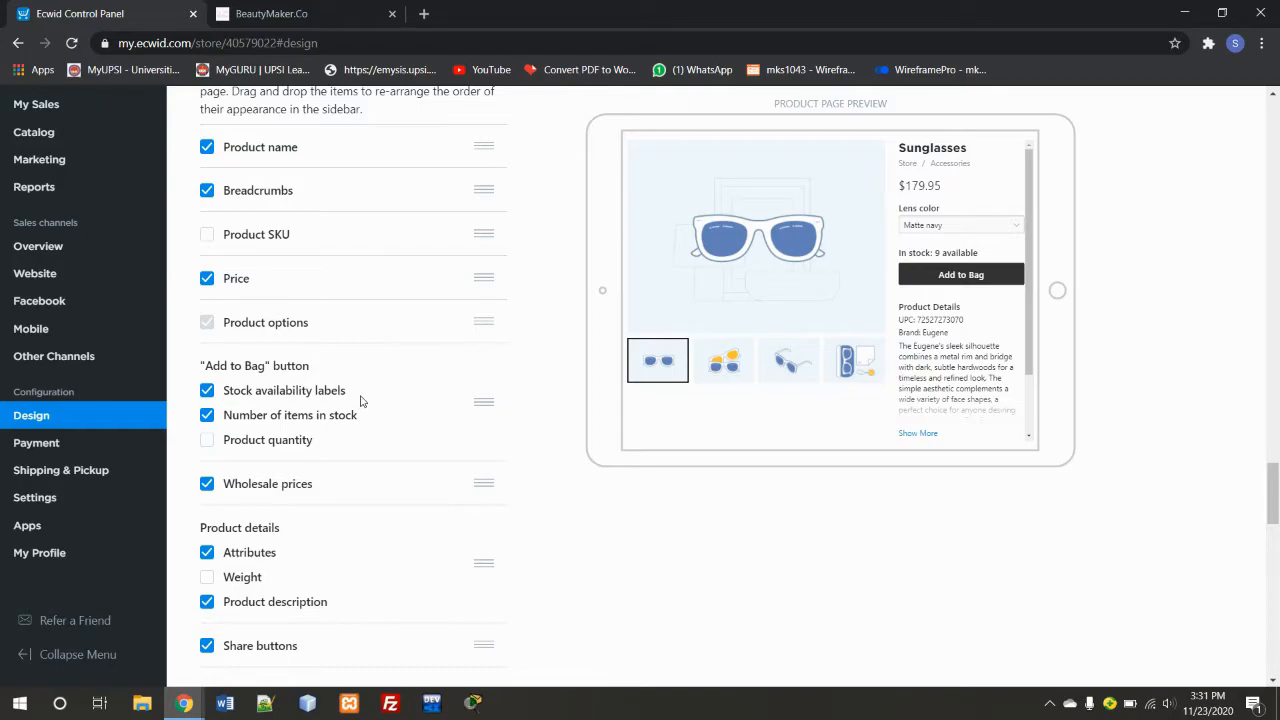
scroll(362, 401, down, 1)
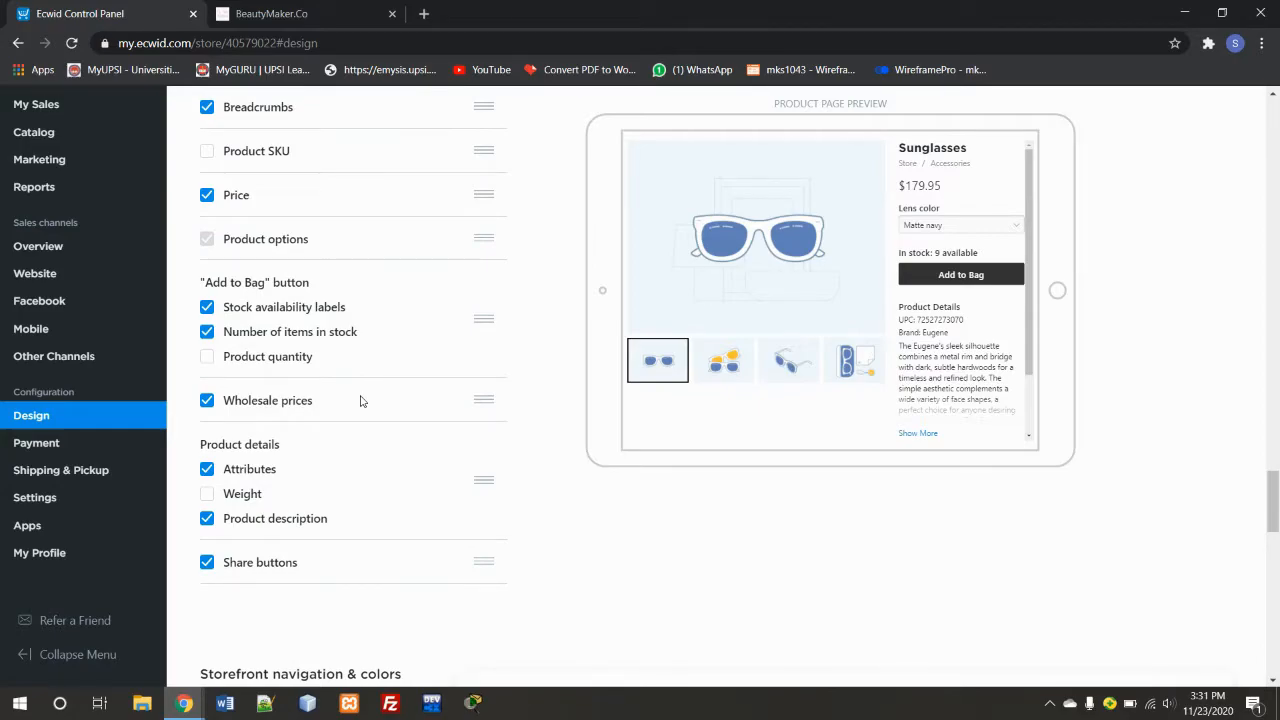
scroll(362, 401, down, 1)
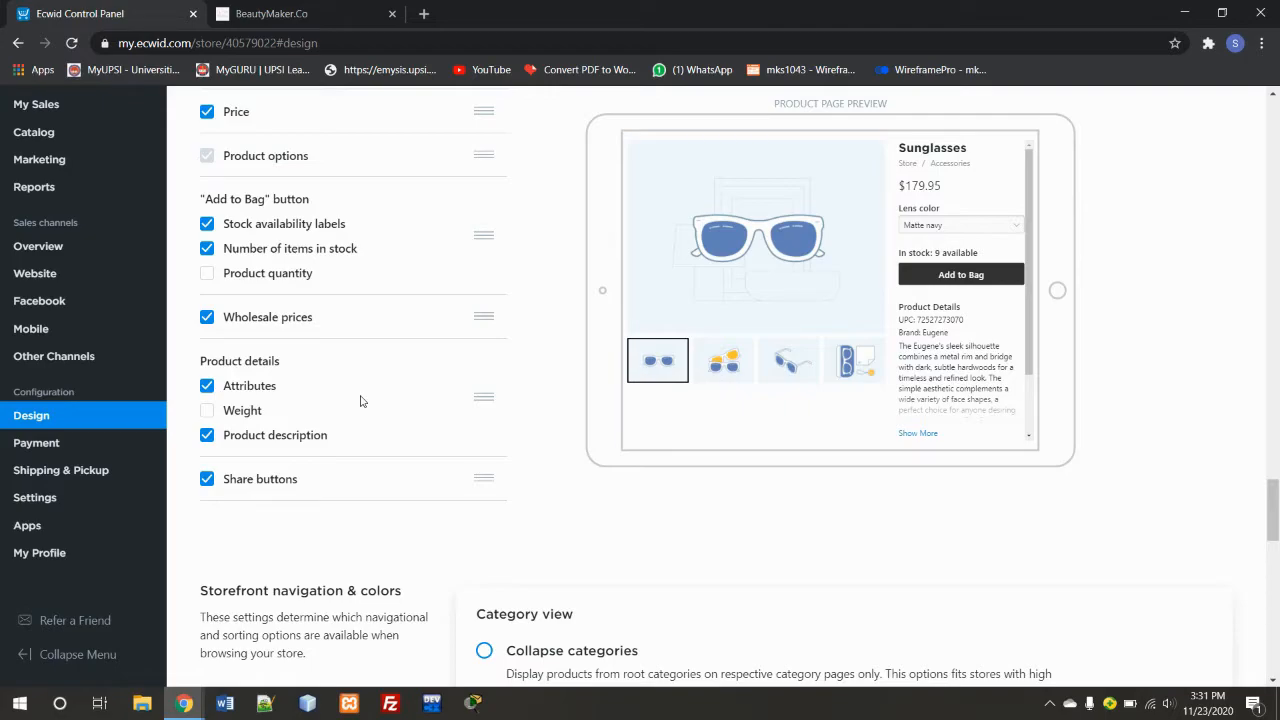
Examine the storefront navigation and color options, including category view, color adaptation and footer menu, and the theme customization section.
scroll(366, 403, down, 2)
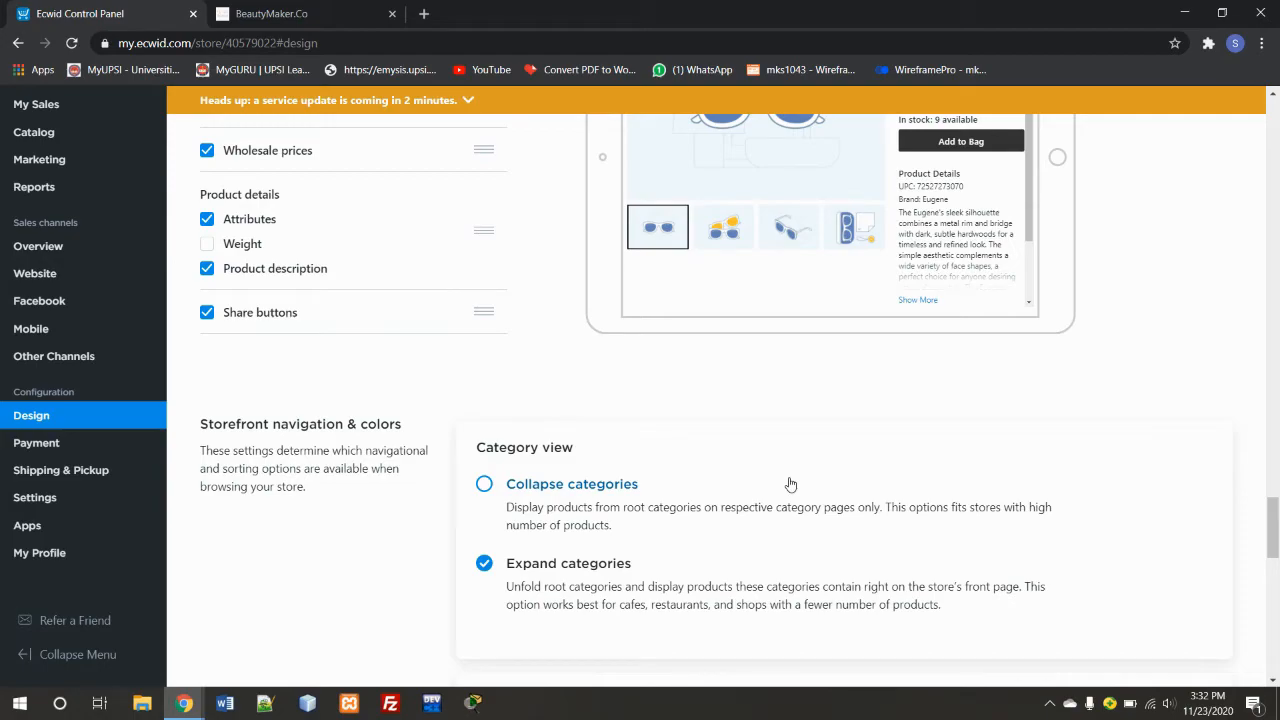
scroll(790, 484, down, 1)
scroll(790, 484, down, 1)
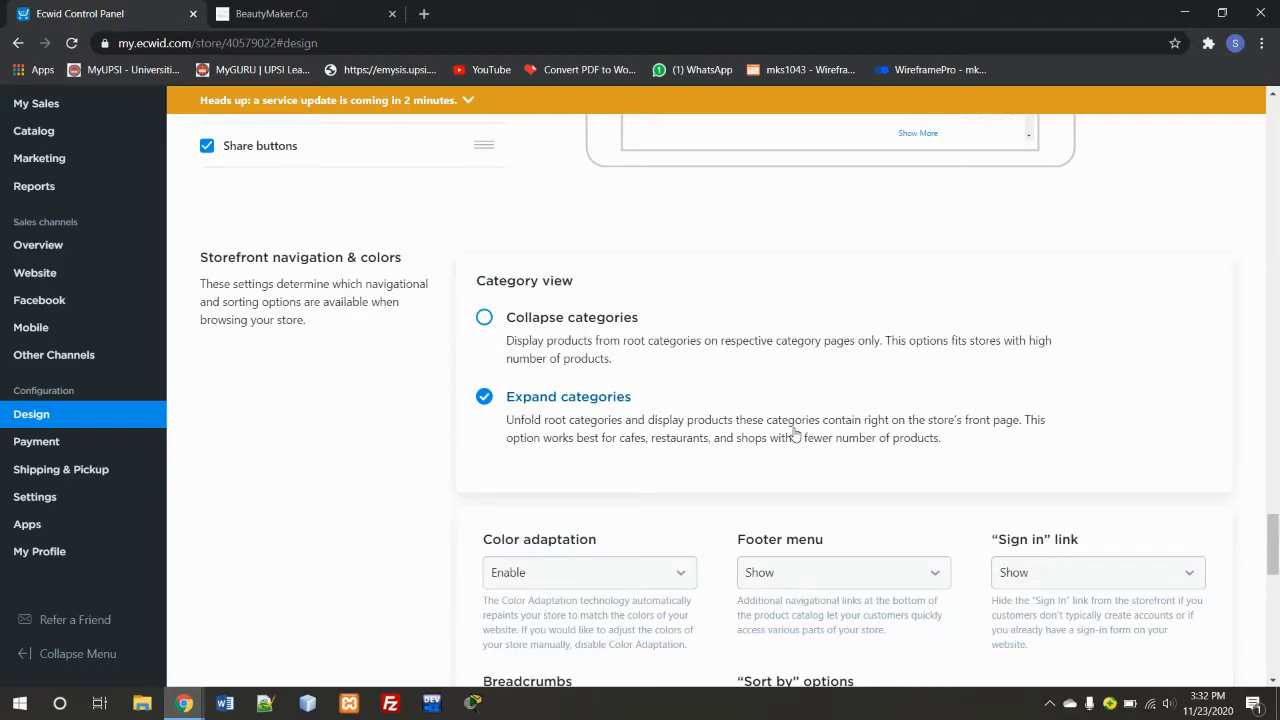
scroll(785, 445, down, 2)
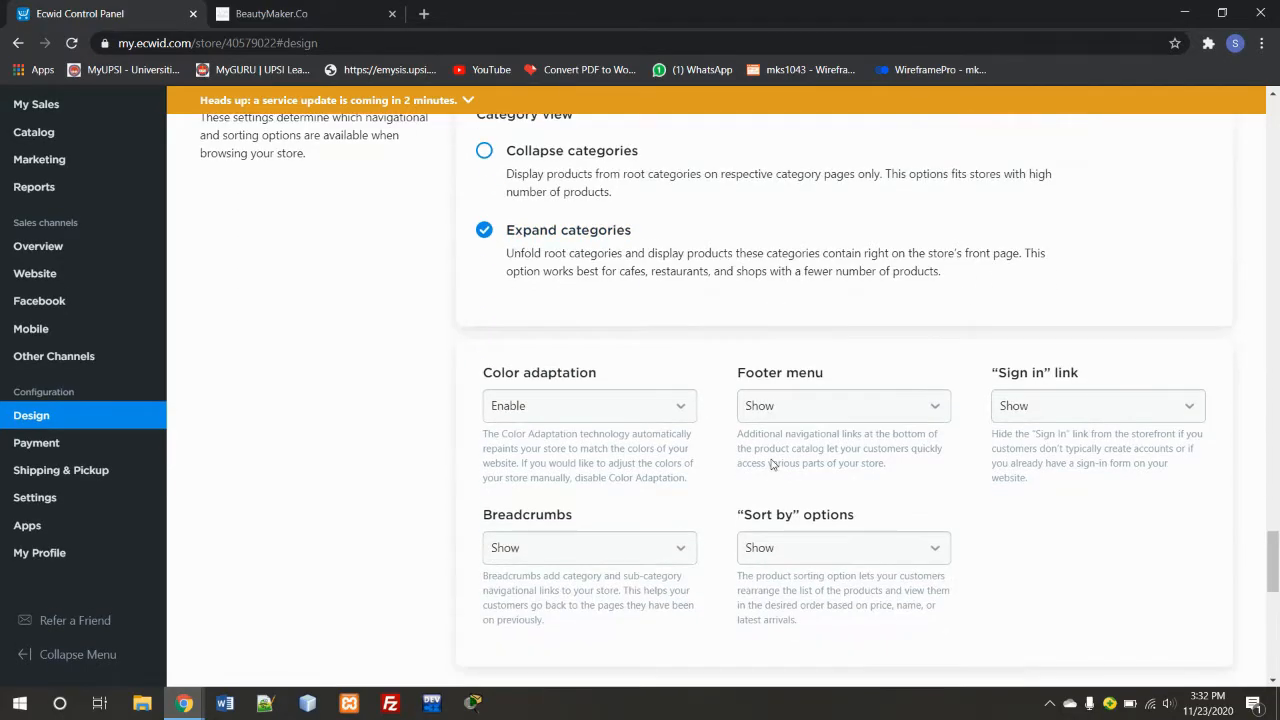
click(558, 420)
click(558, 420)
click(809, 407)
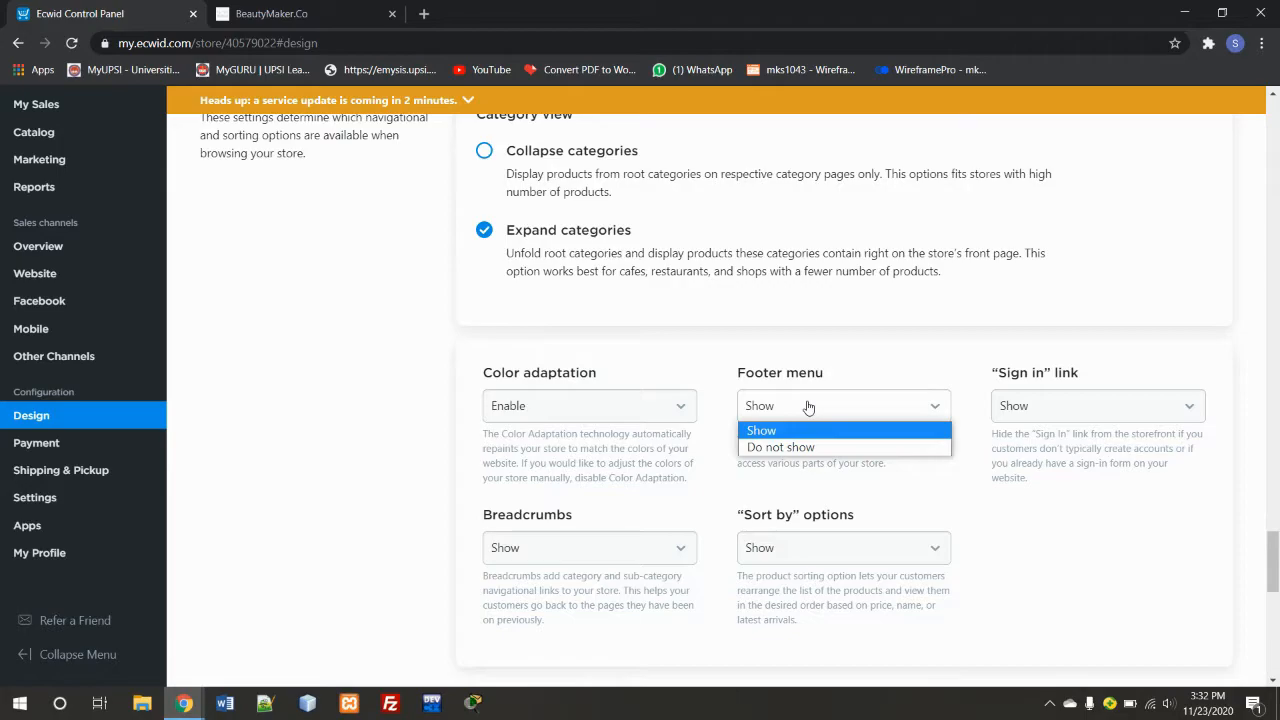
click(809, 407)
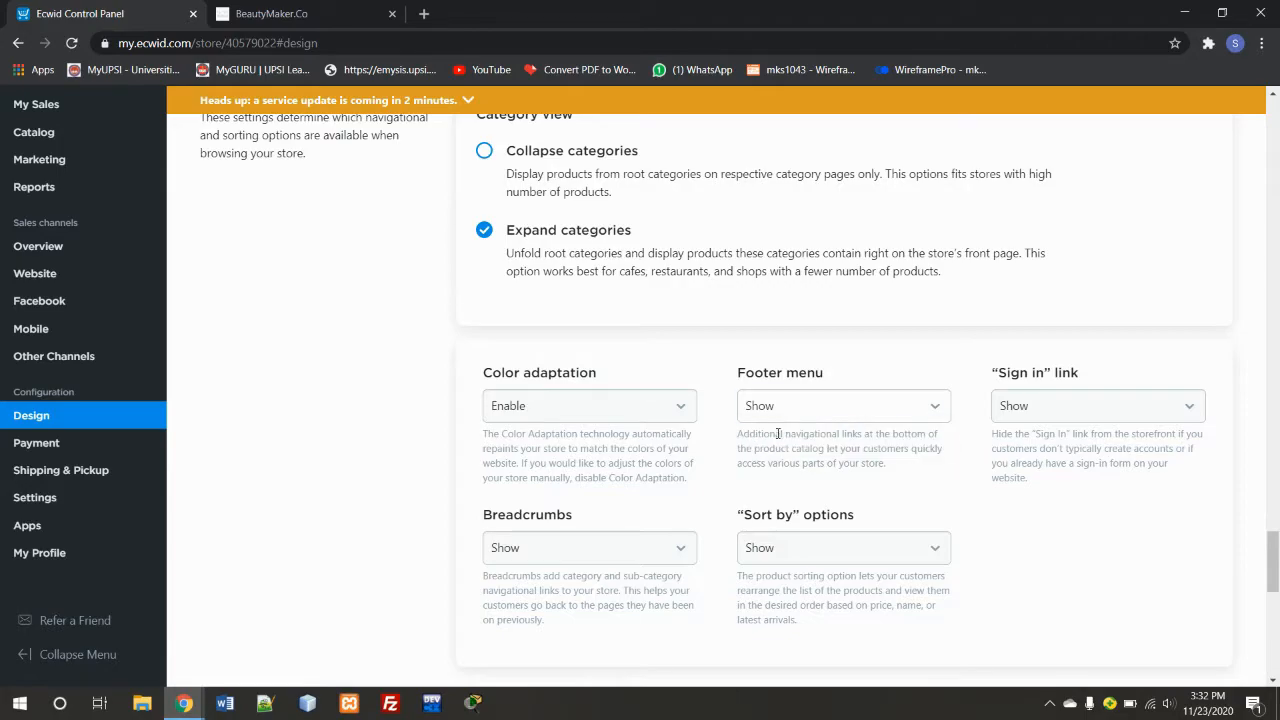
scroll(632, 525, down, 2)
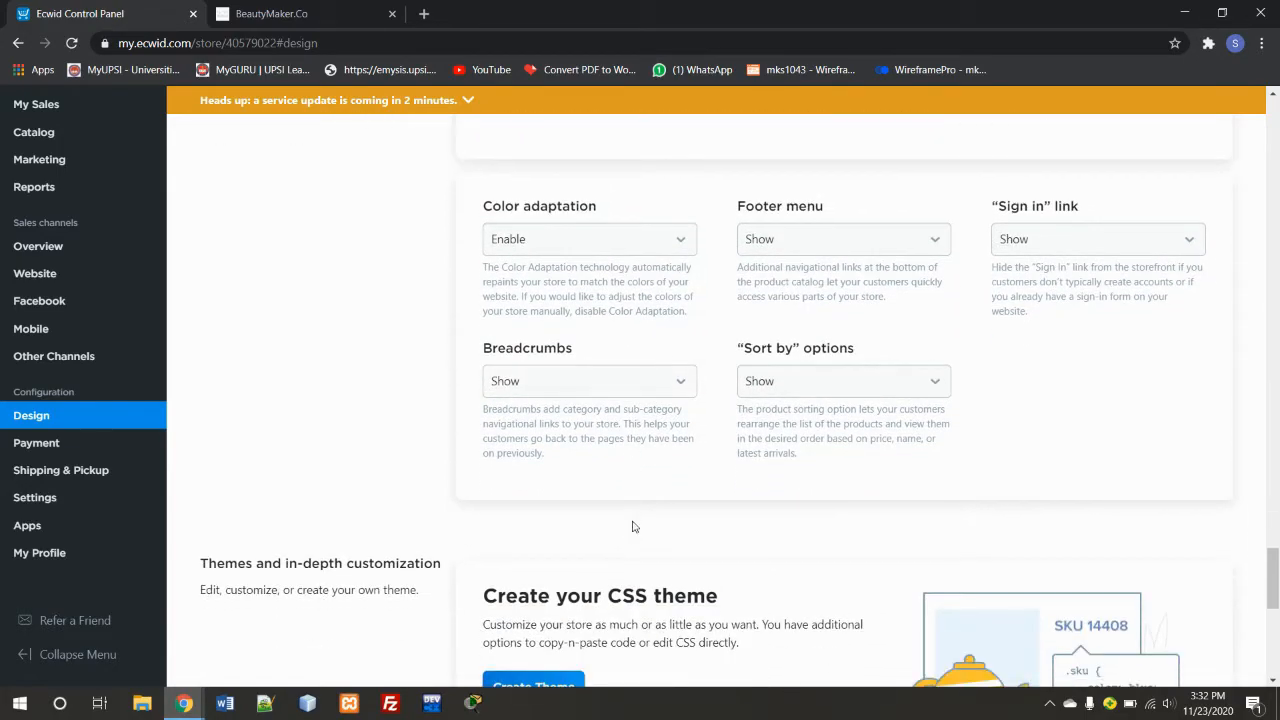
scroll(632, 525, down, 3)
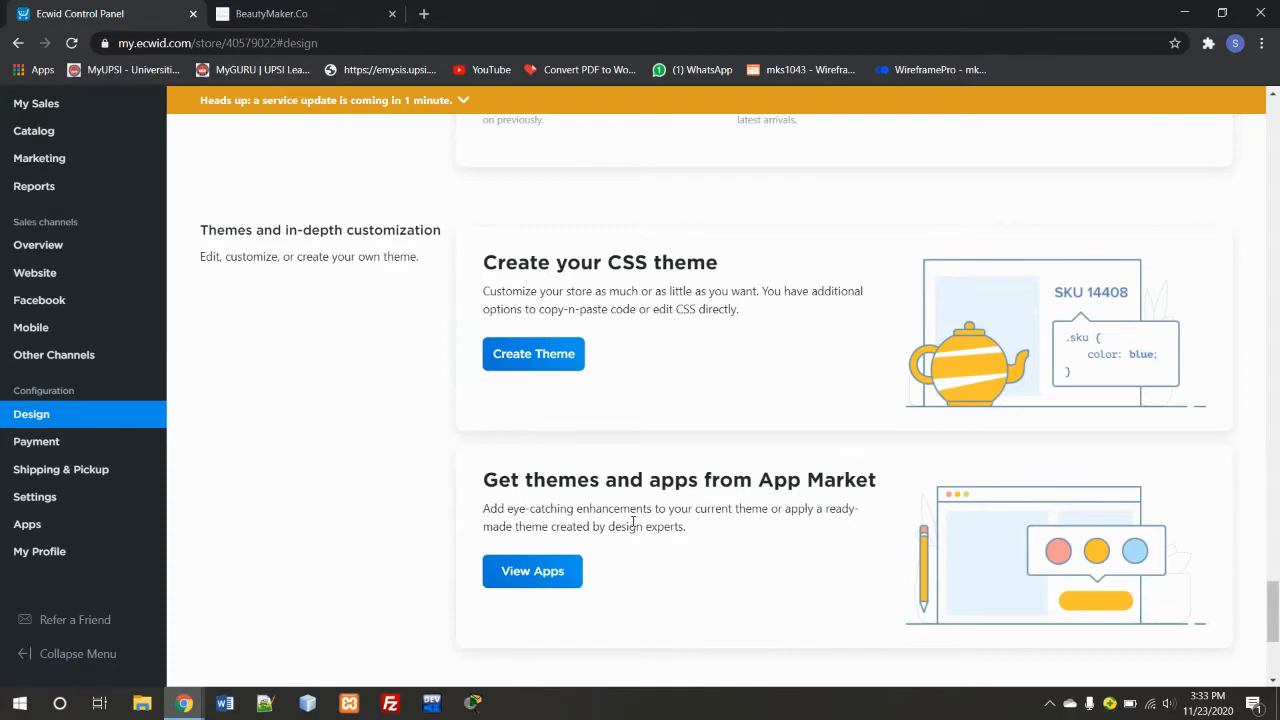
Return to the beginning of the store design settings, where the link to view the store is.
scroll(633, 521, up, 15)
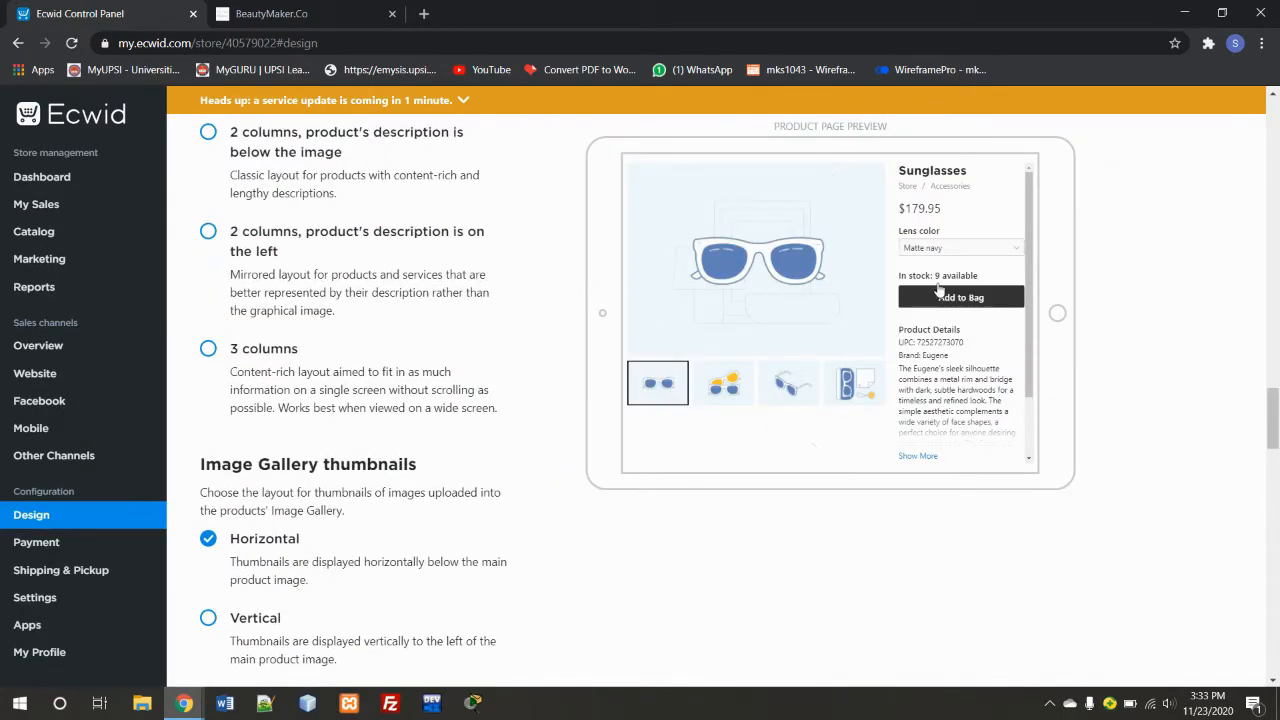
scroll(1121, 261, up, 15)
scroll(1121, 261, up, 5)
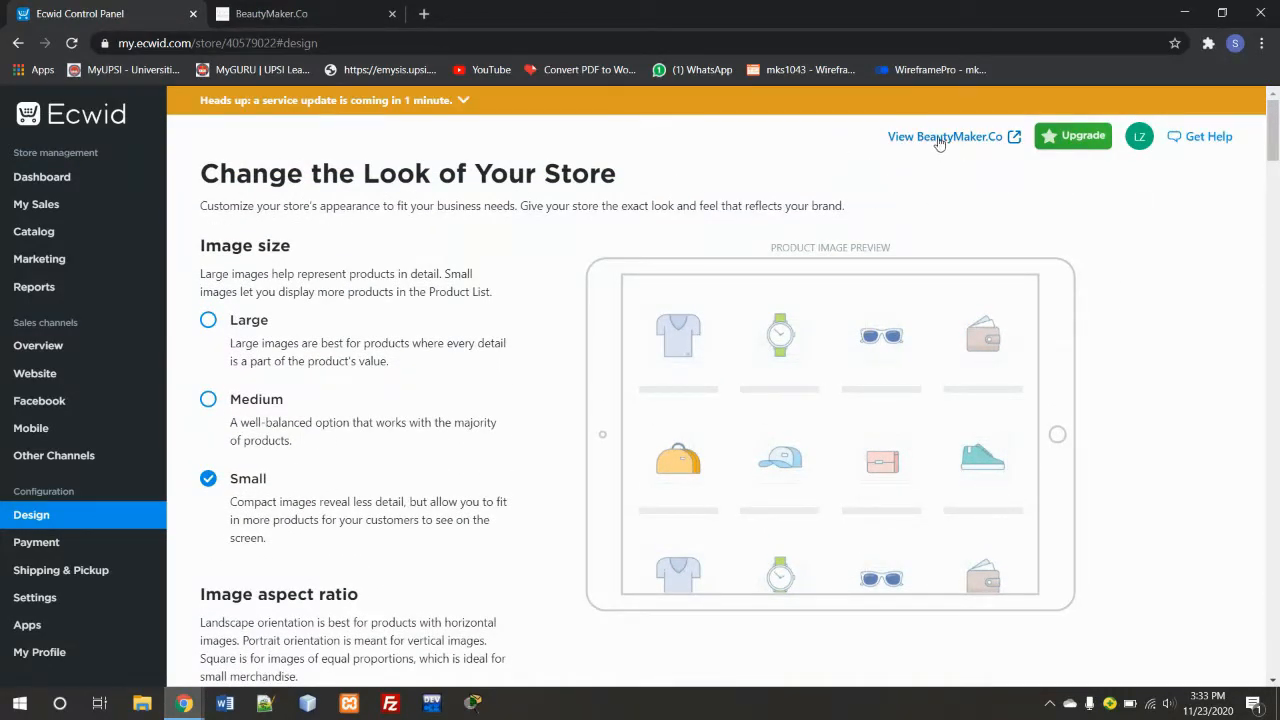
Open the BeautyMaker.Co storefront for site editing and look over the available design themes without choosing one.
click(940, 138)
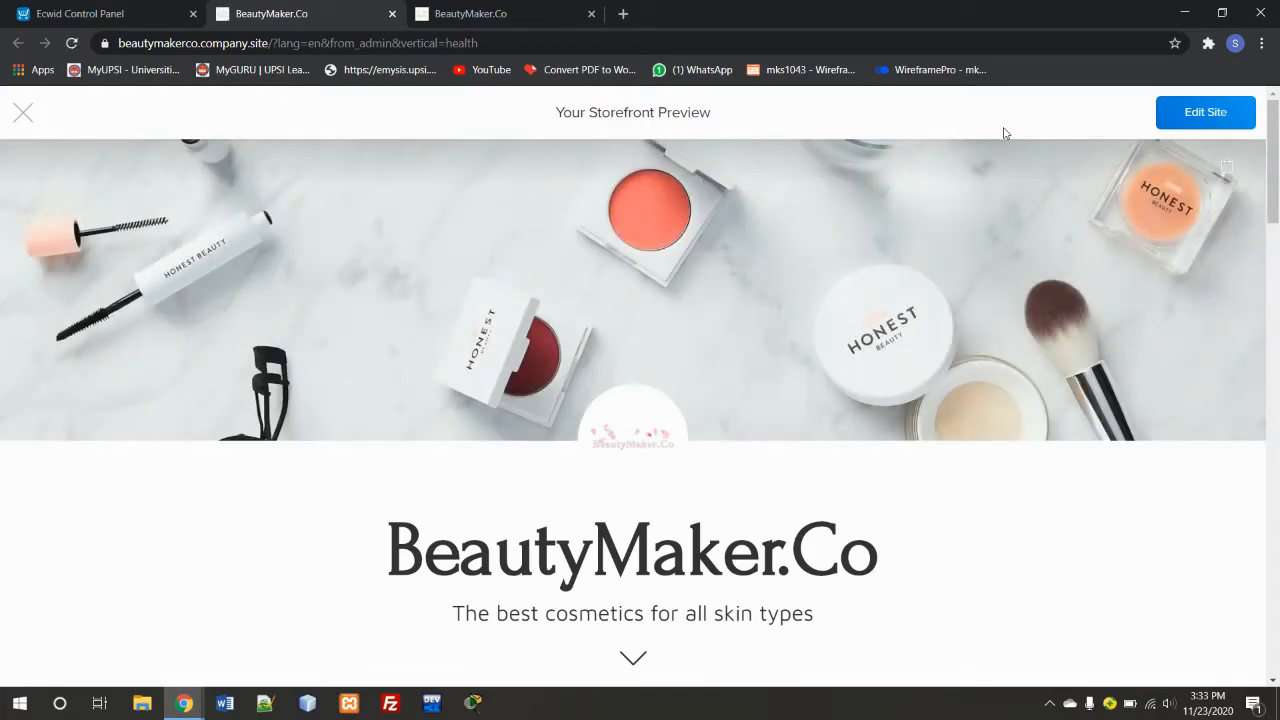
click(1178, 122)
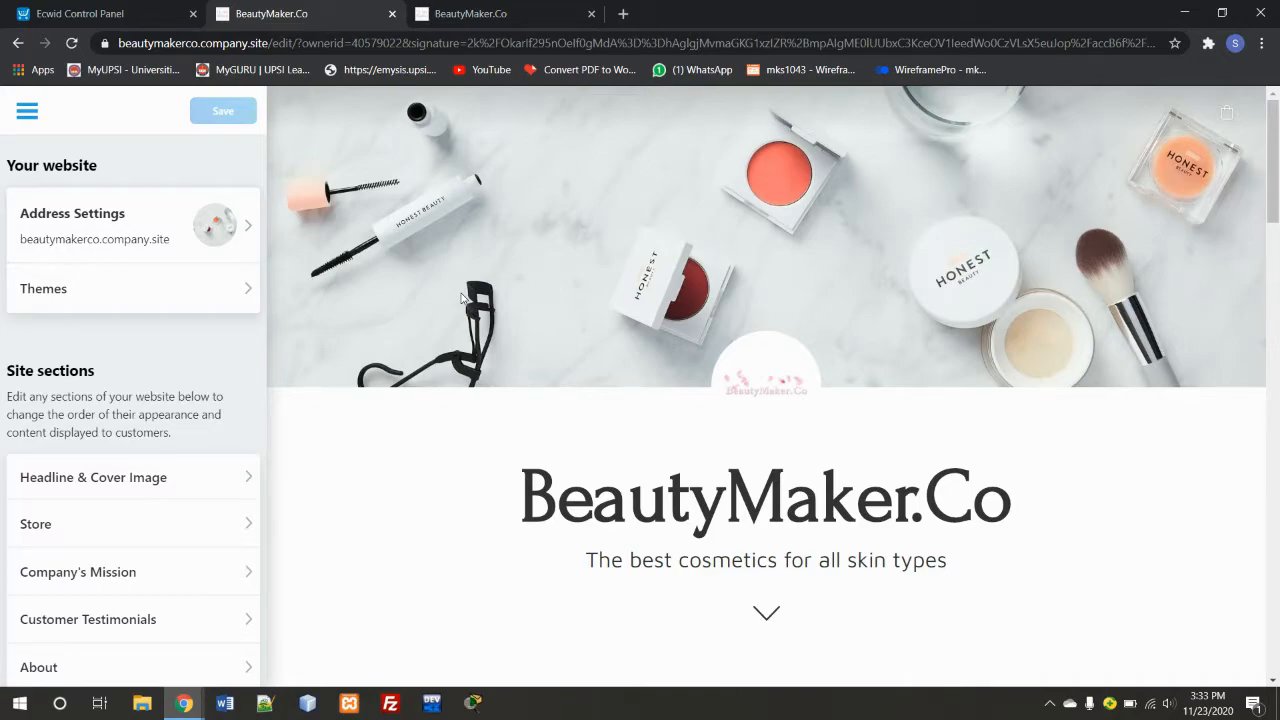
click(66, 298)
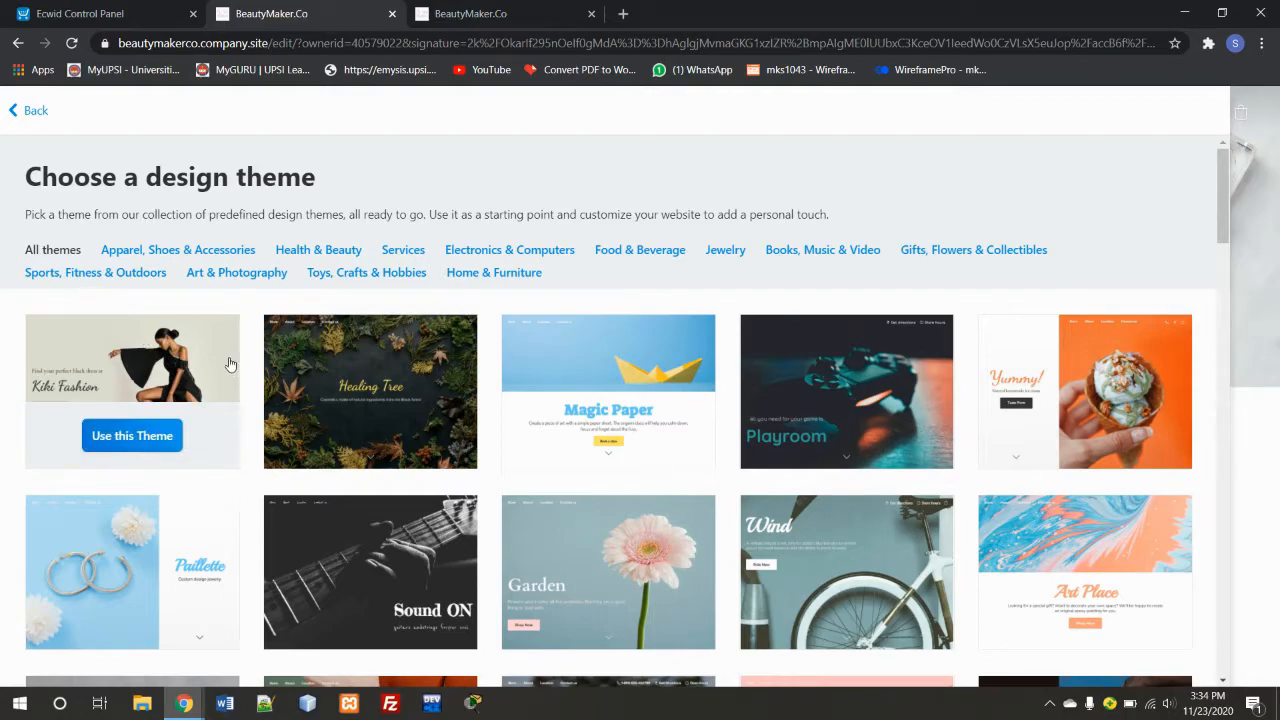
click(35, 111)
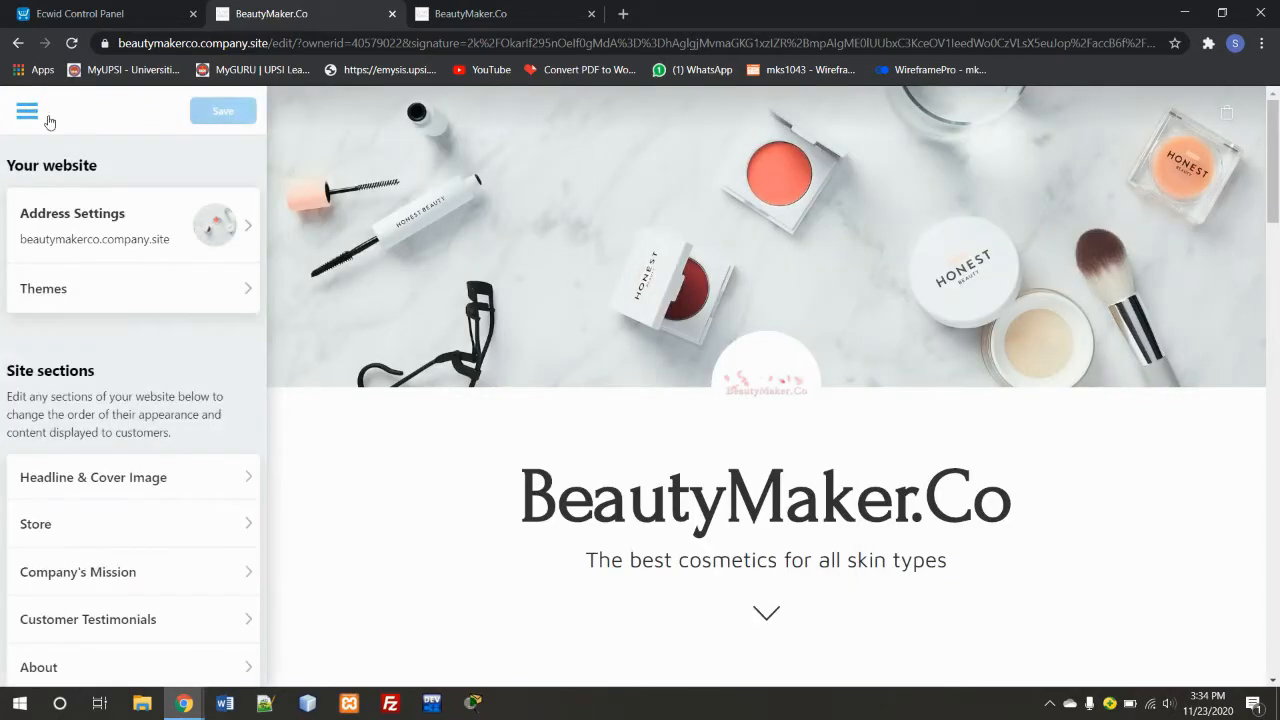
Open the Headline & Cover Image section of the site for editing.
scroll(190, 339, down, 2)
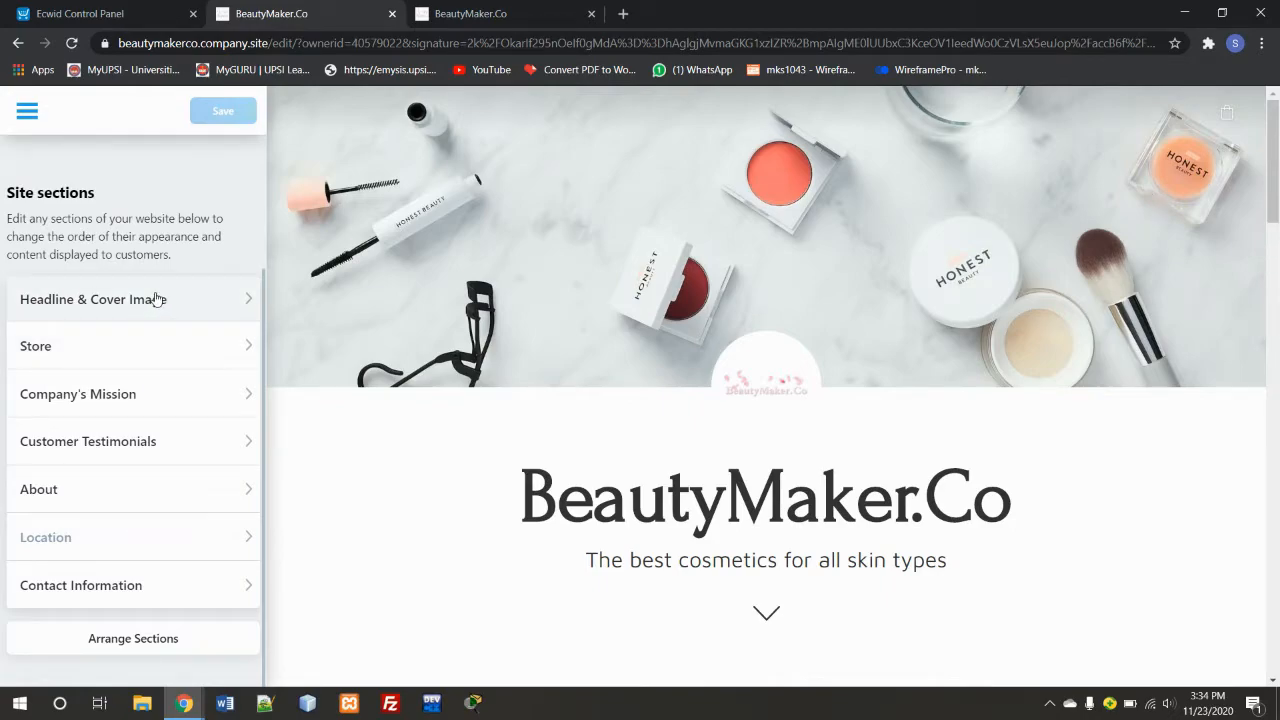
click(157, 299)
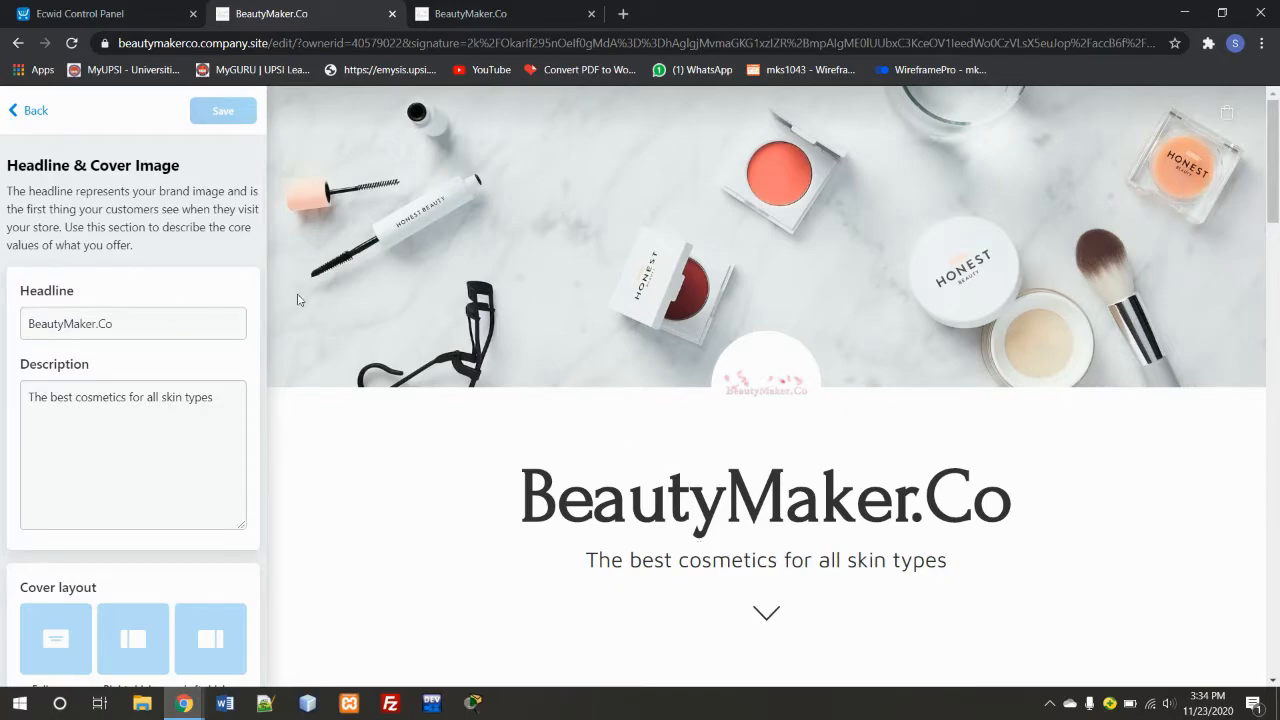
Try extending the headline to "BeautyMaker.Company" and restore it to "BeautyMaker.Co".
click(194, 316)
text(mpany)
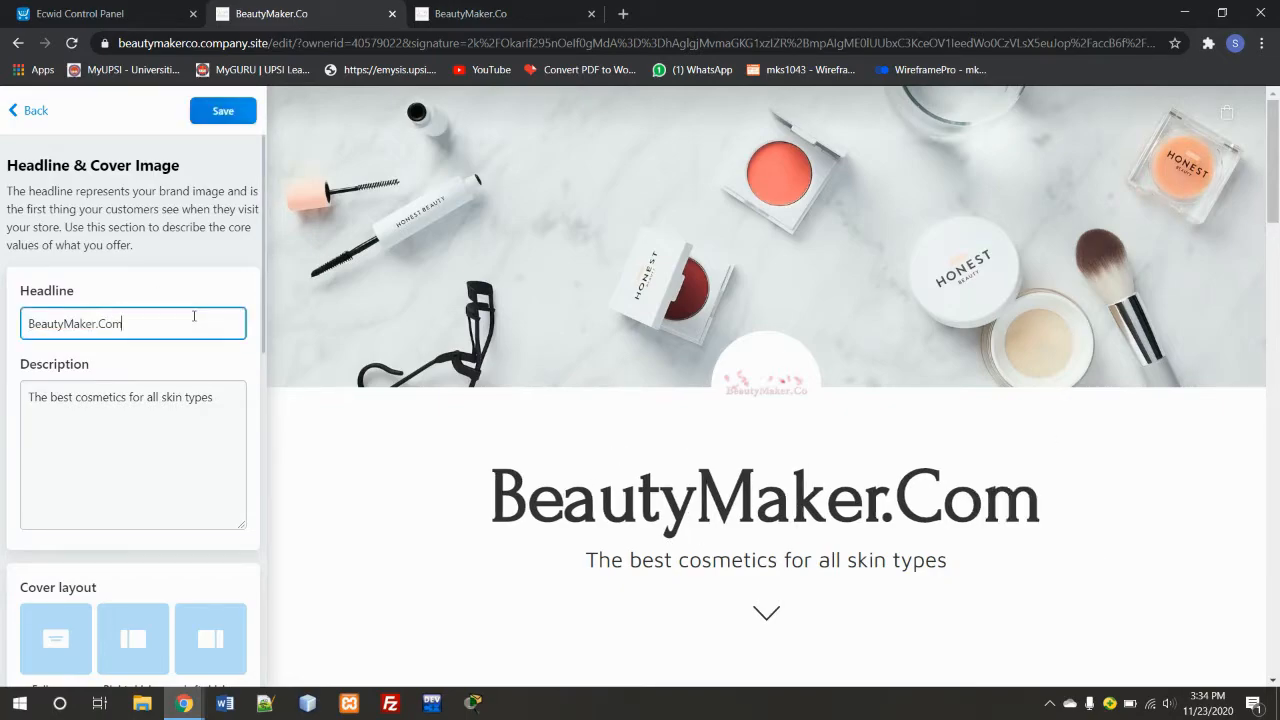
key(BackSpace)
key(BackSpace)
key(BackSpace)
key(BackSpace)
key(BackSpace)
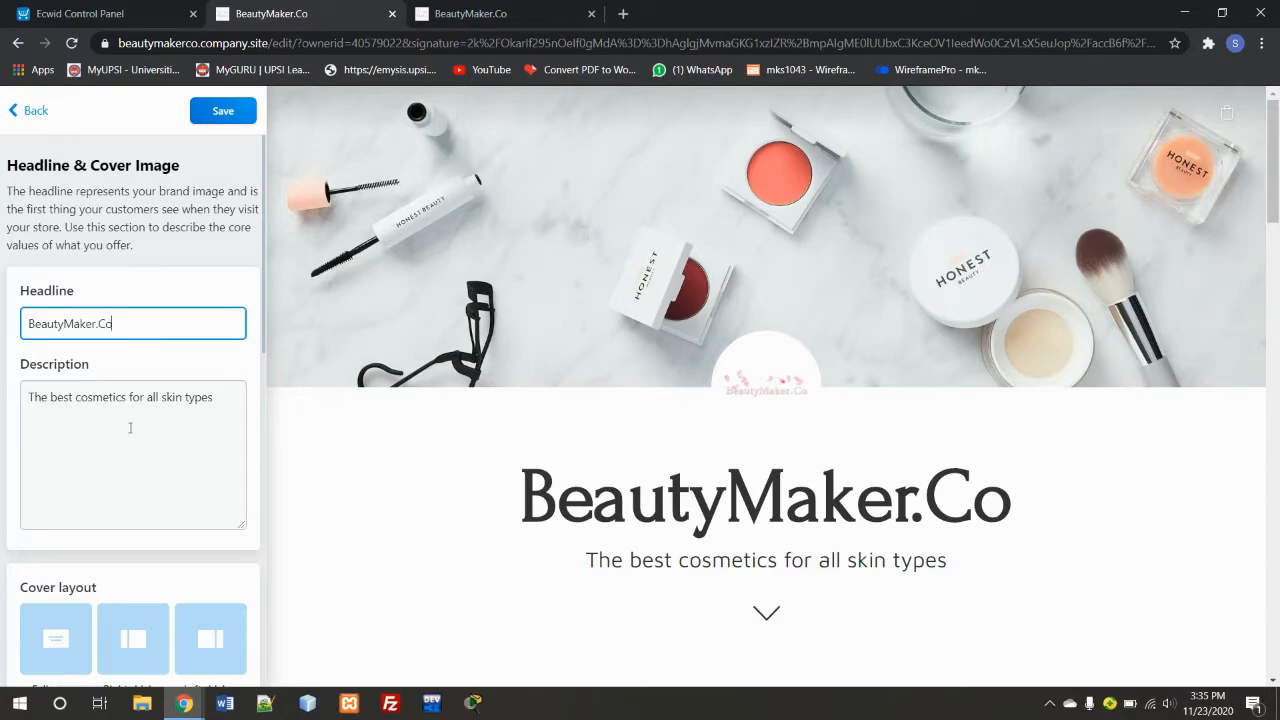
Preview the Full screen, Right sidebar, Left sidebar, Half-screen and Top menu cover layouts, and return to "Half-screen, text below".
scroll(146, 436, down, 4)
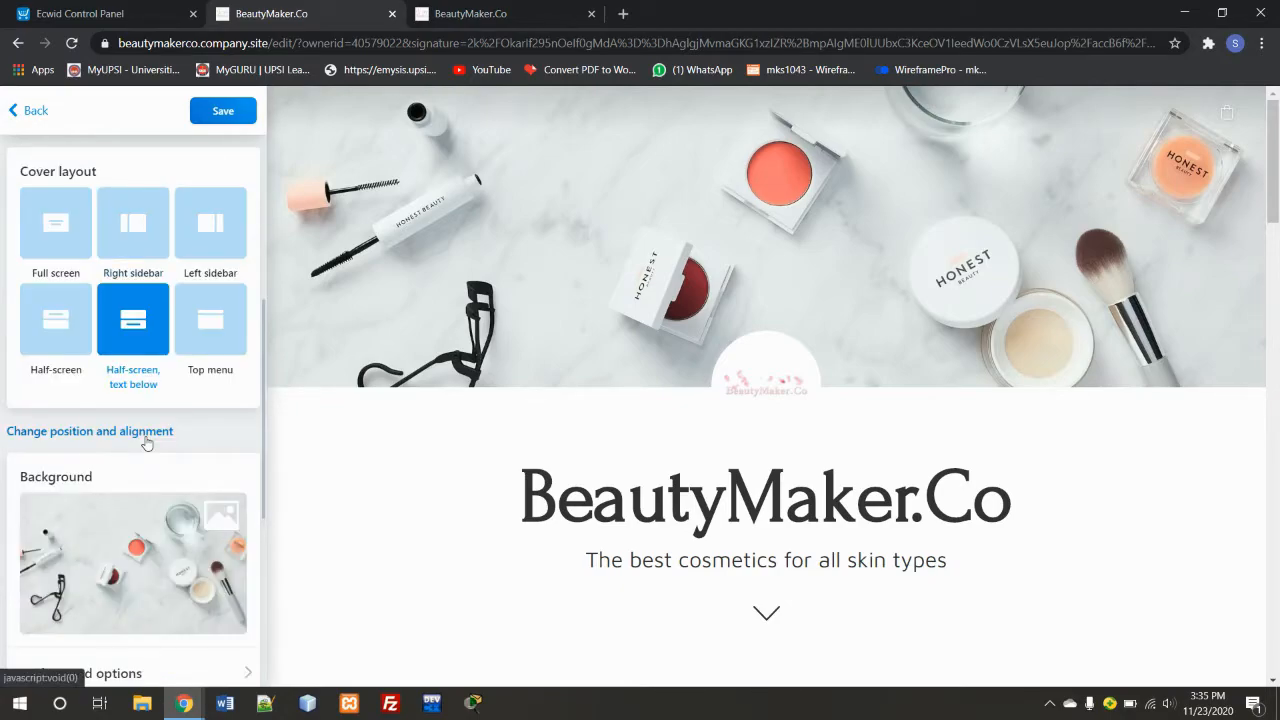
click(87, 256)
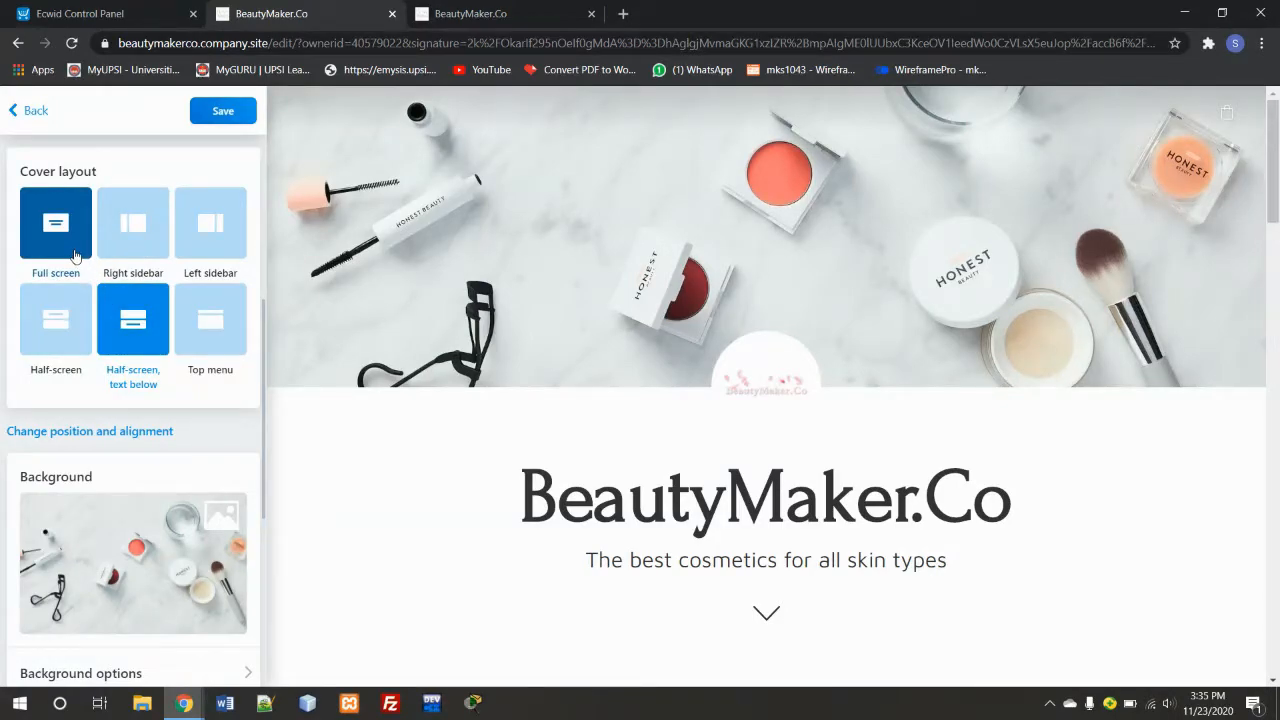
click(75, 256)
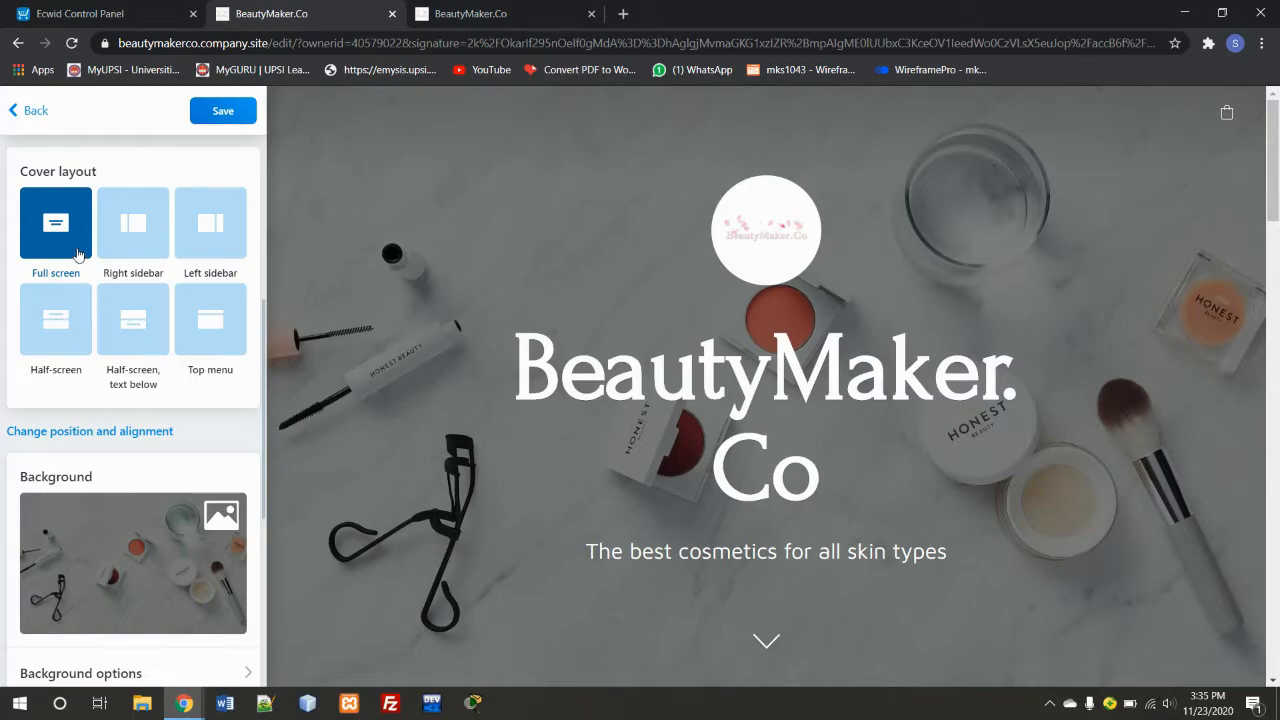
click(160, 258)
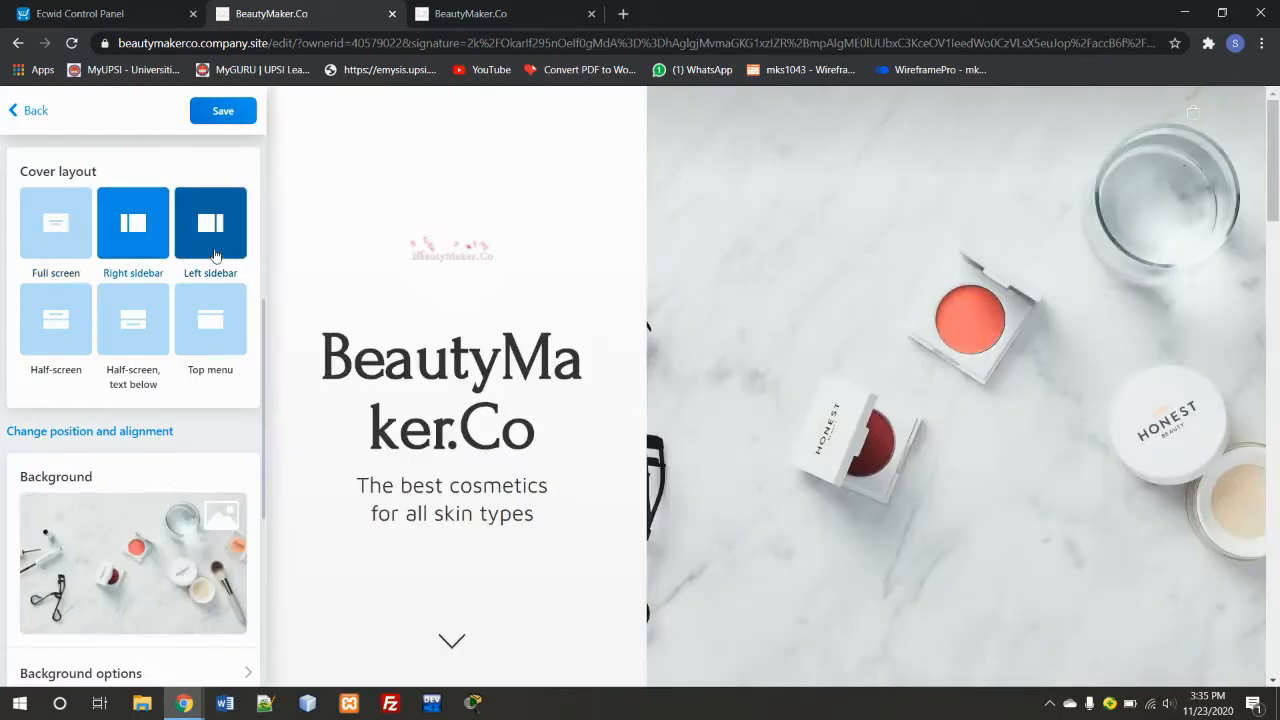
click(218, 256)
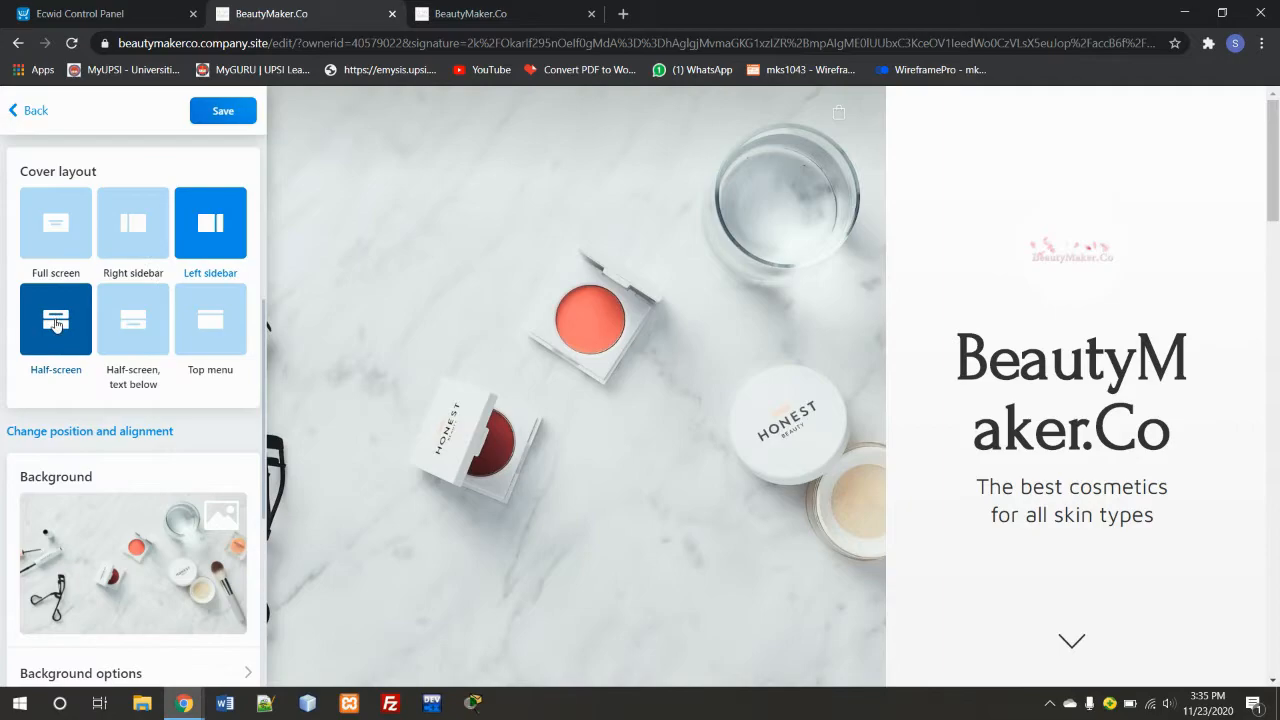
click(56, 323)
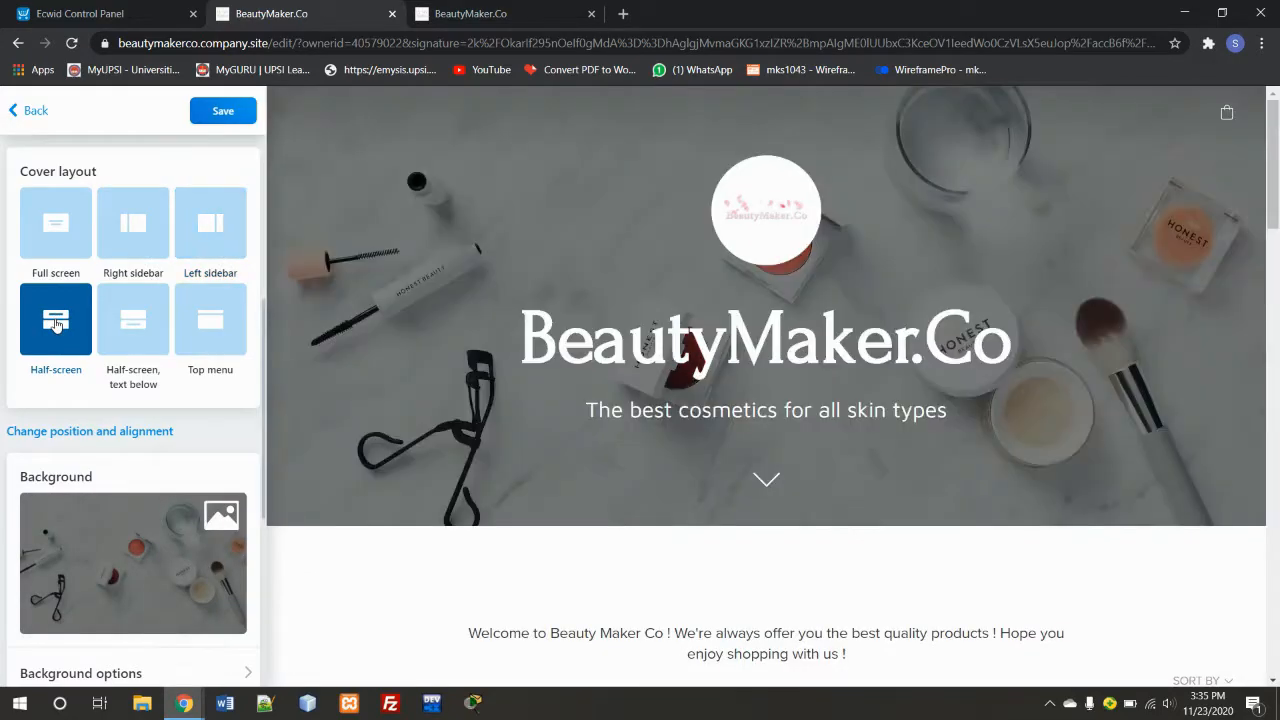
click(115, 318)
click(210, 327)
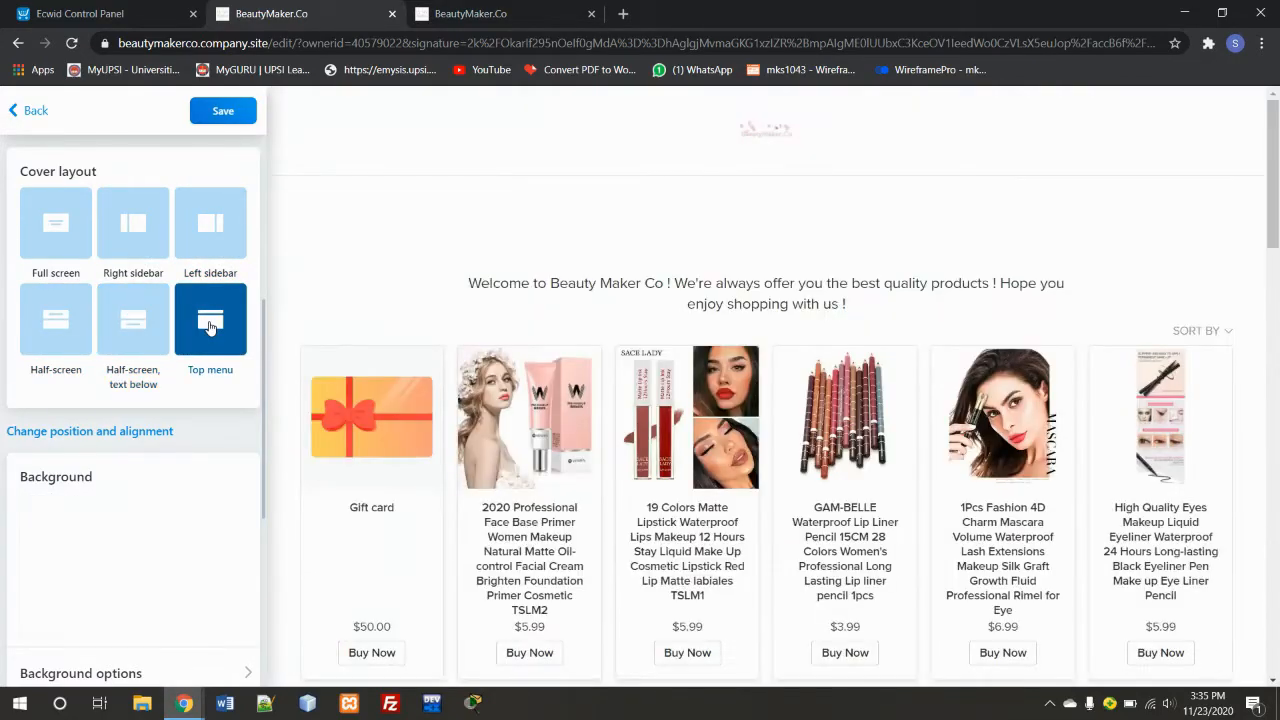
click(119, 320)
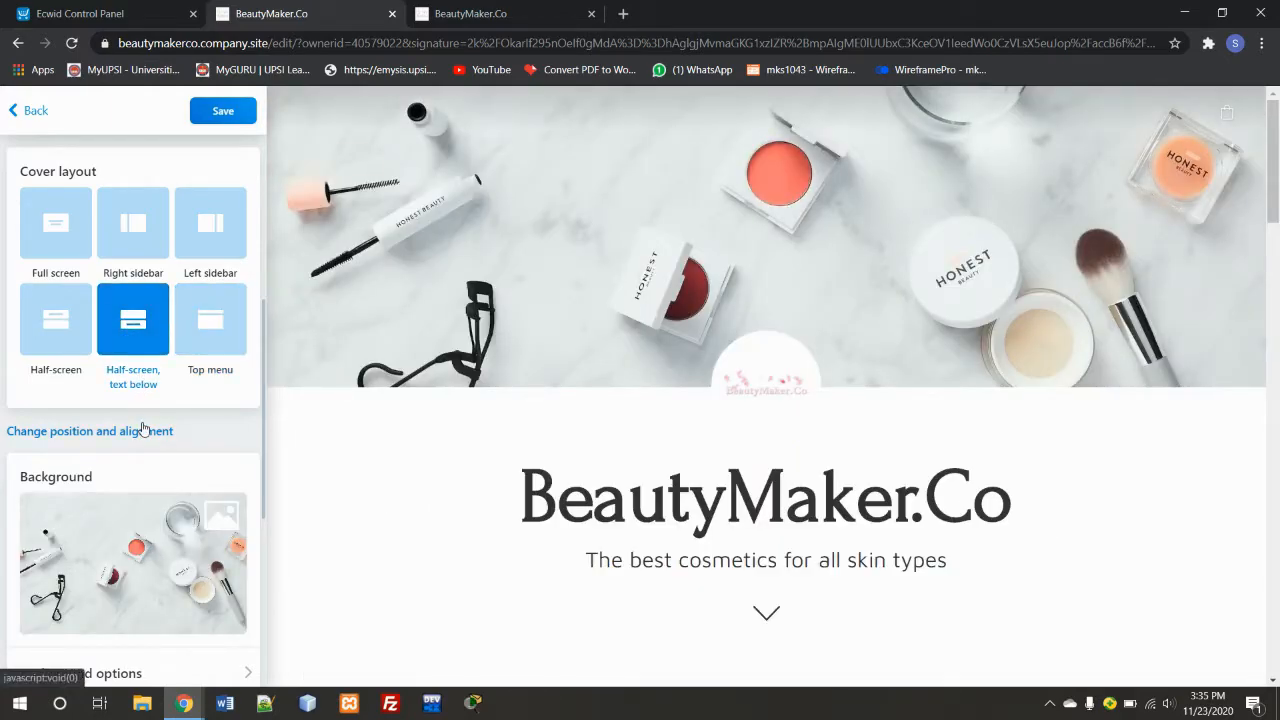
Examine the cover background options, including background type, cover image source and overlay library.
scroll(143, 430, down, 4)
scroll(143, 430, up, 2)
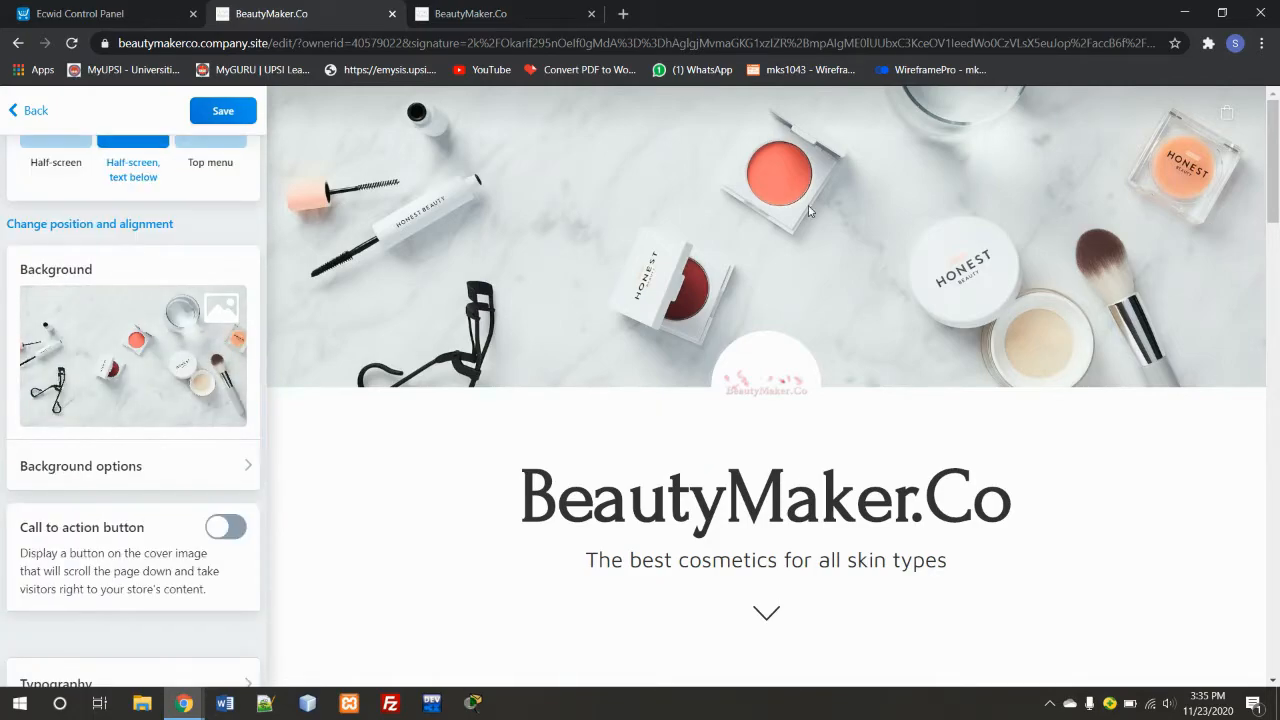
click(143, 468)
scroll(141, 464, down, 2)
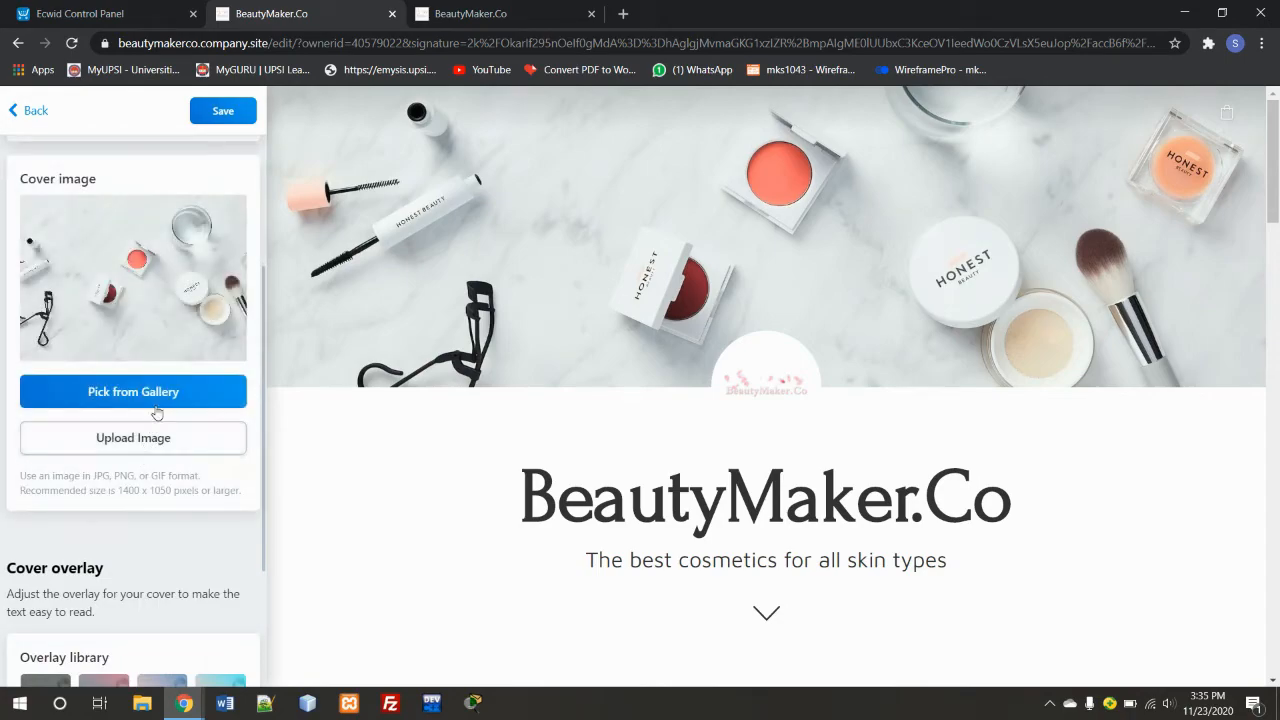
scroll(158, 405, up, 2)
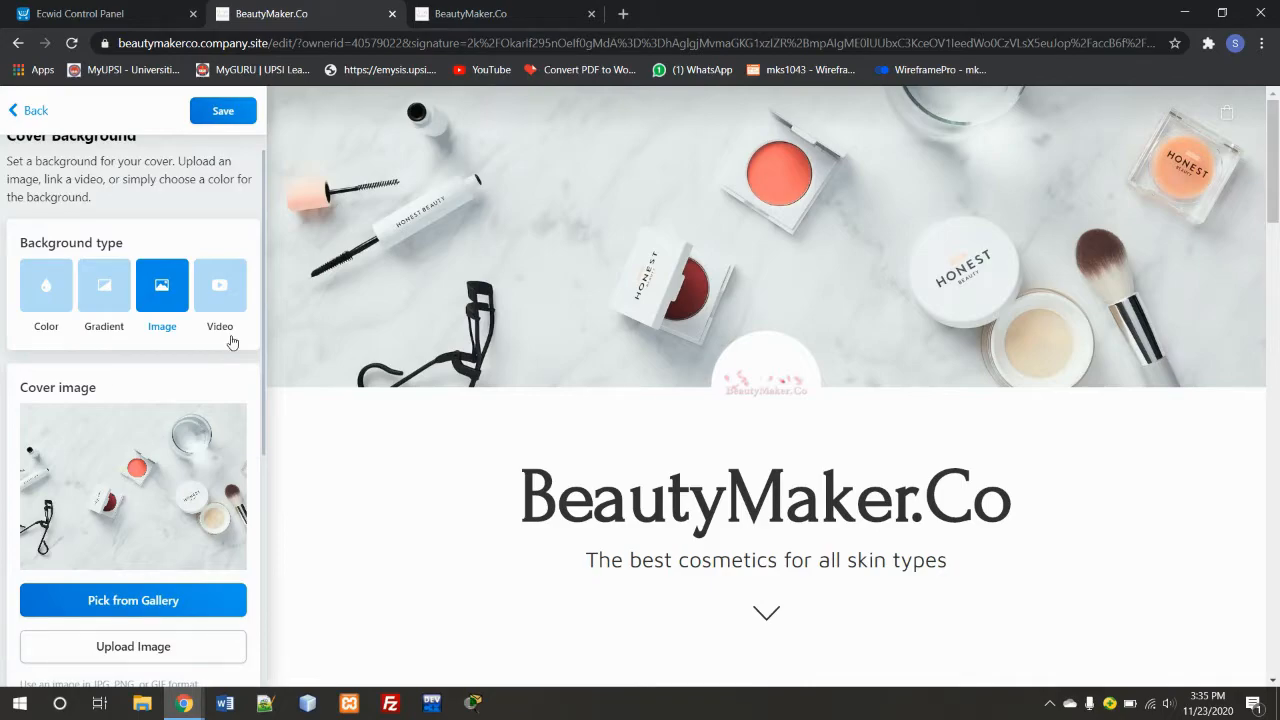
scroll(214, 361, down, 4)
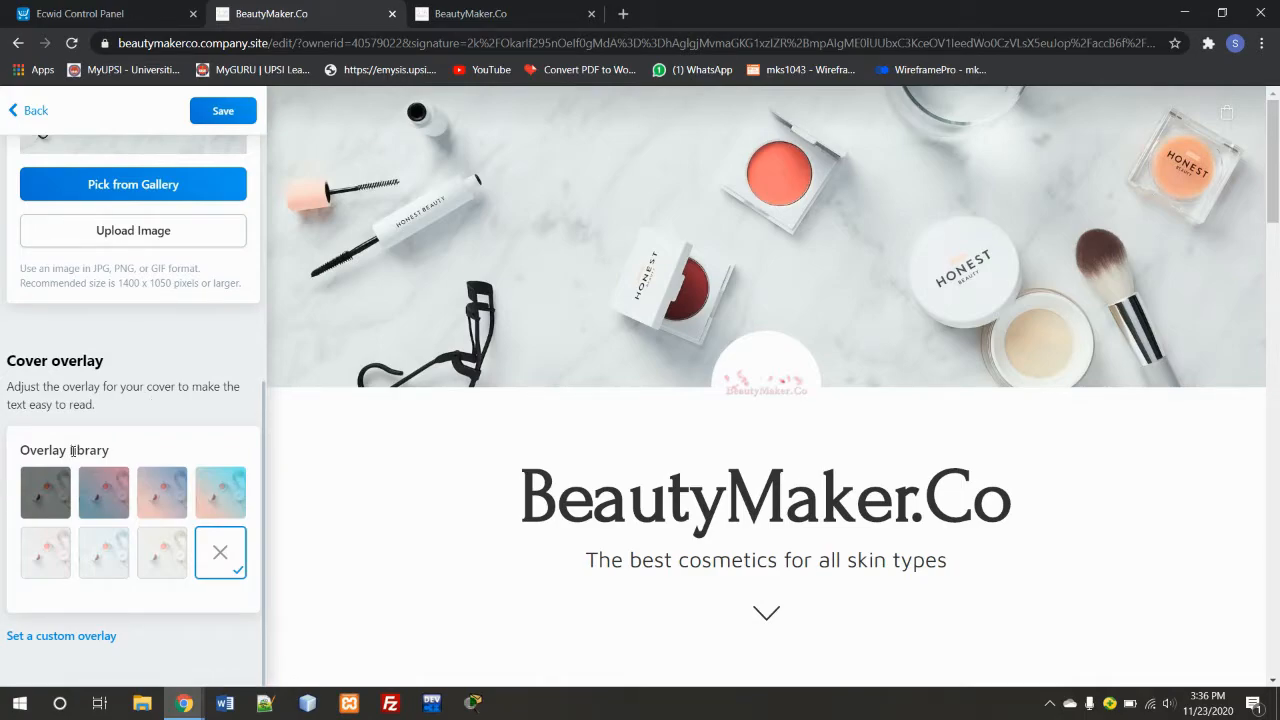
Preview the pink-blue overlay at 77% opacity and the peach-blue overlay on the cover, remove the overlay, and return to the cover settings.
click(106, 505)
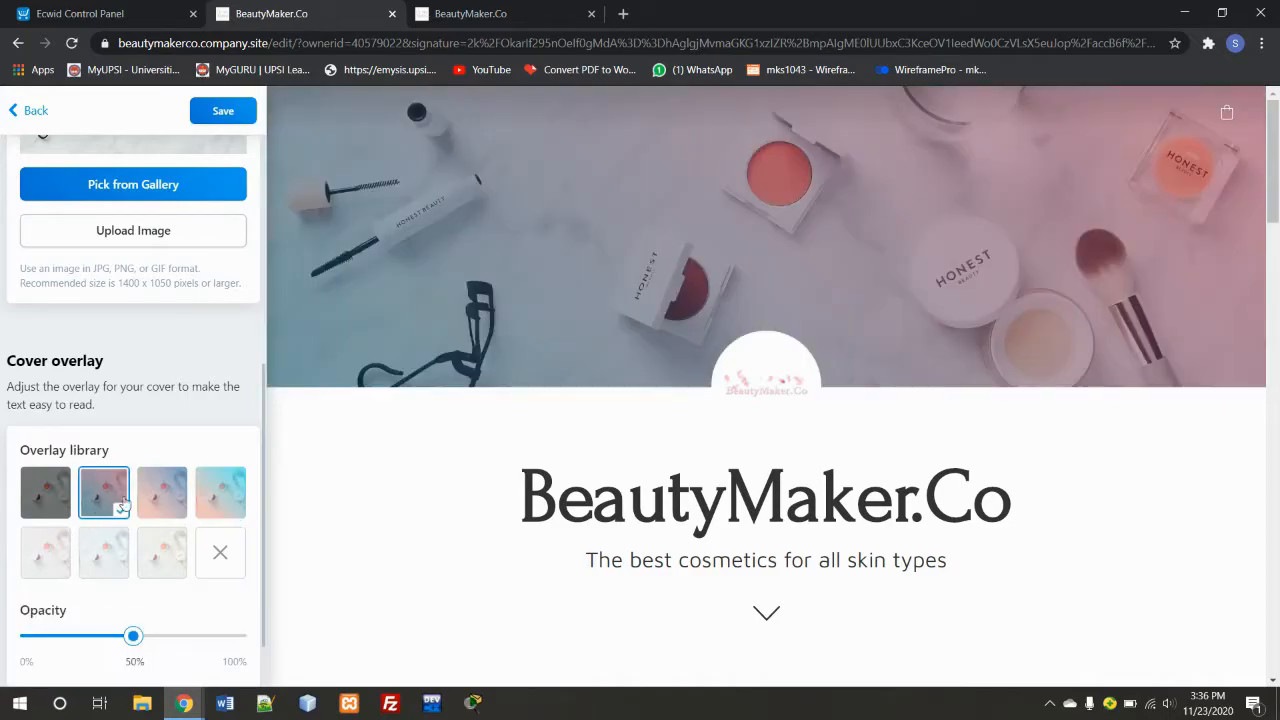
drag(132, 644, 190, 637)
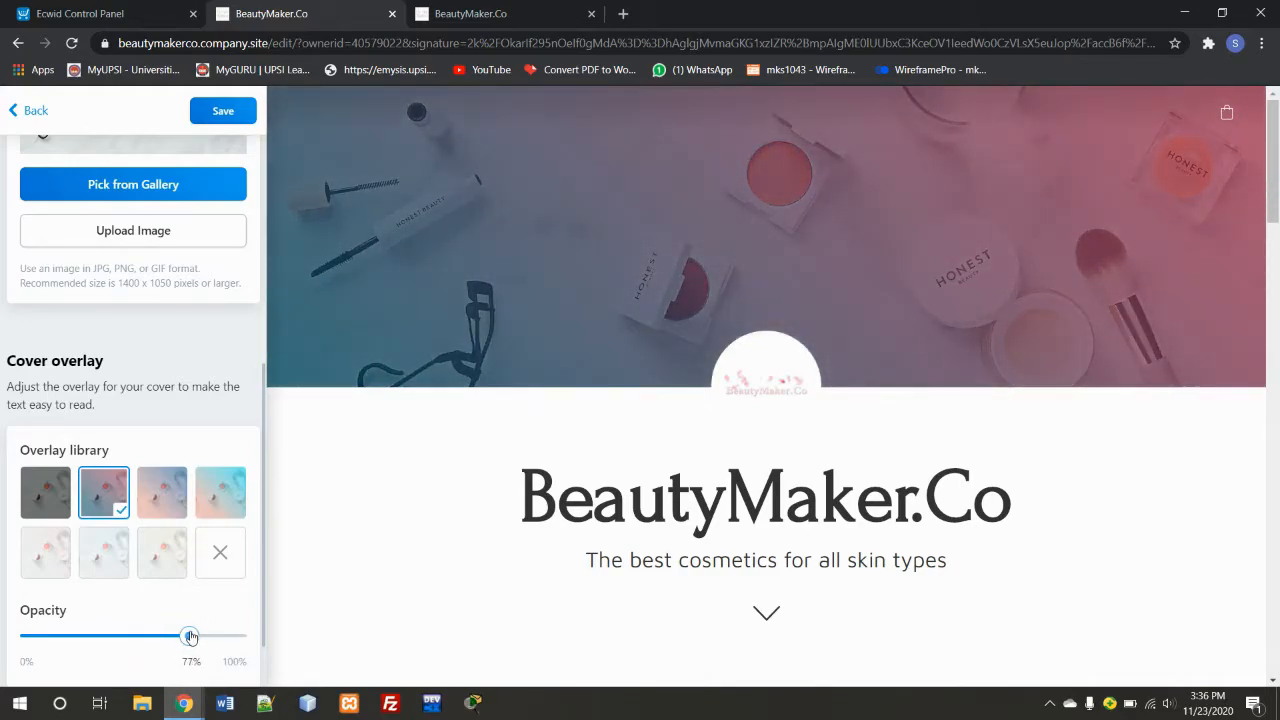
click(178, 494)
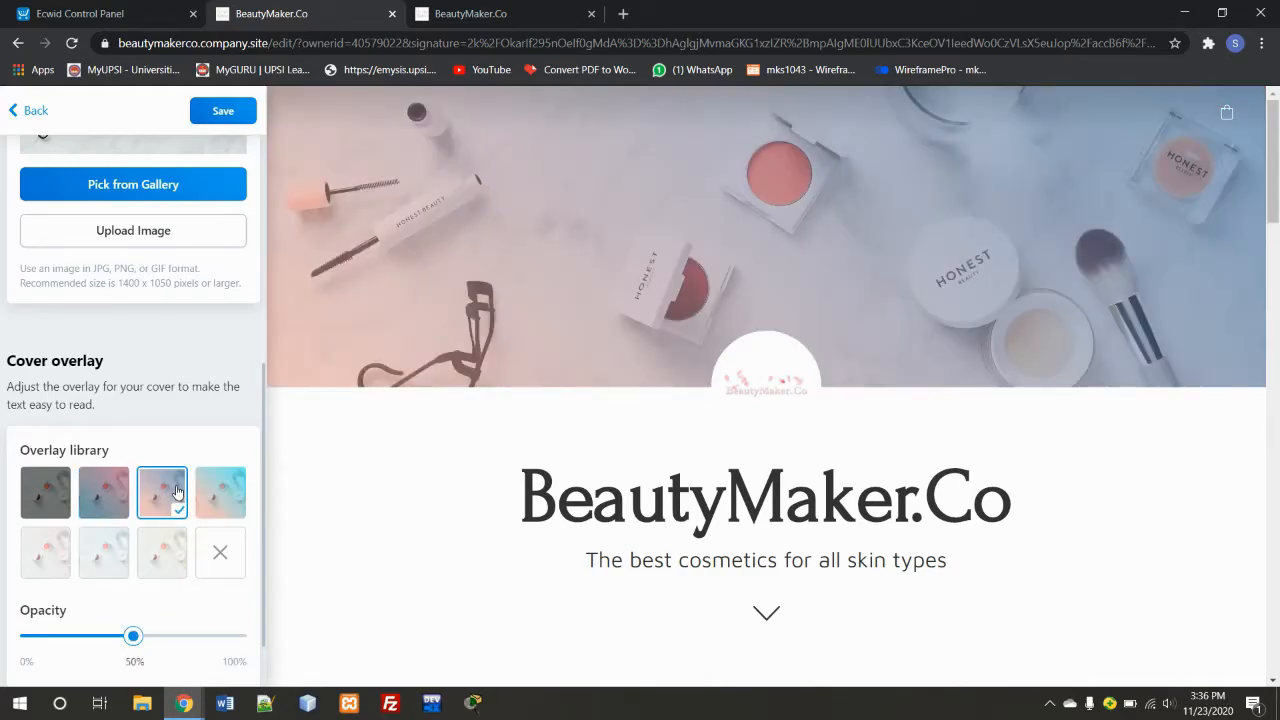
click(218, 553)
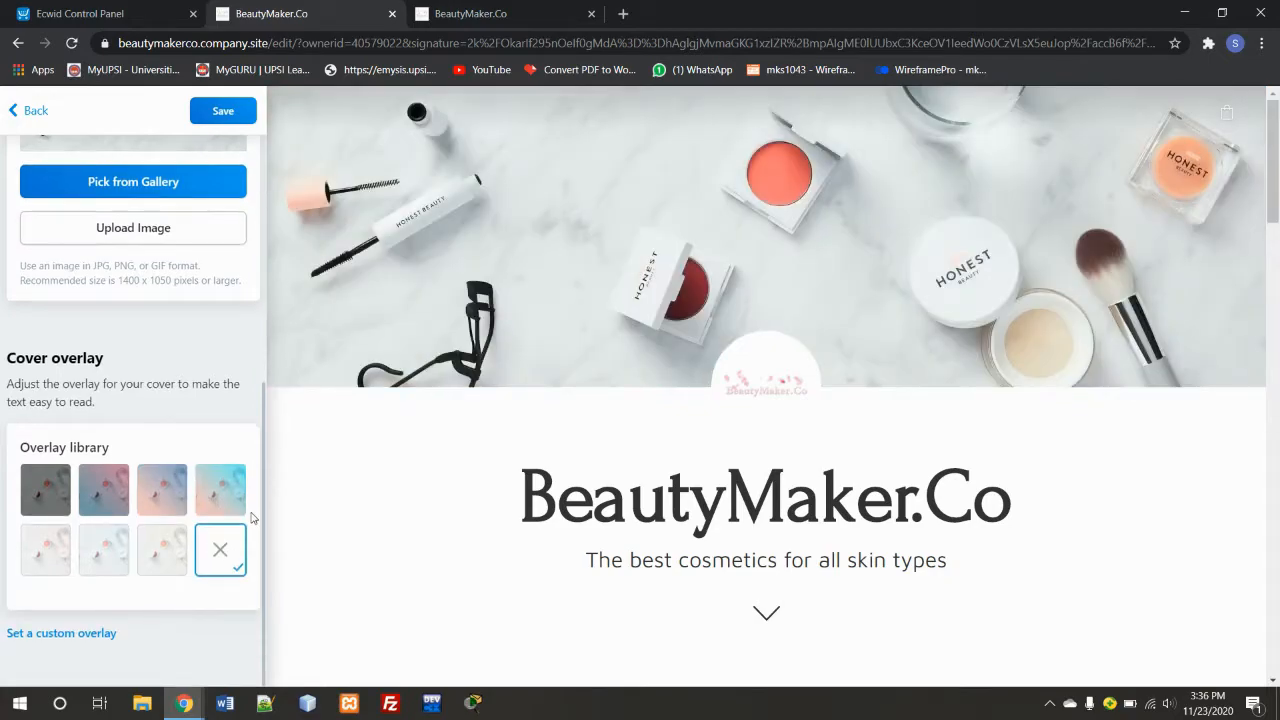
scroll(217, 420, up, 5)
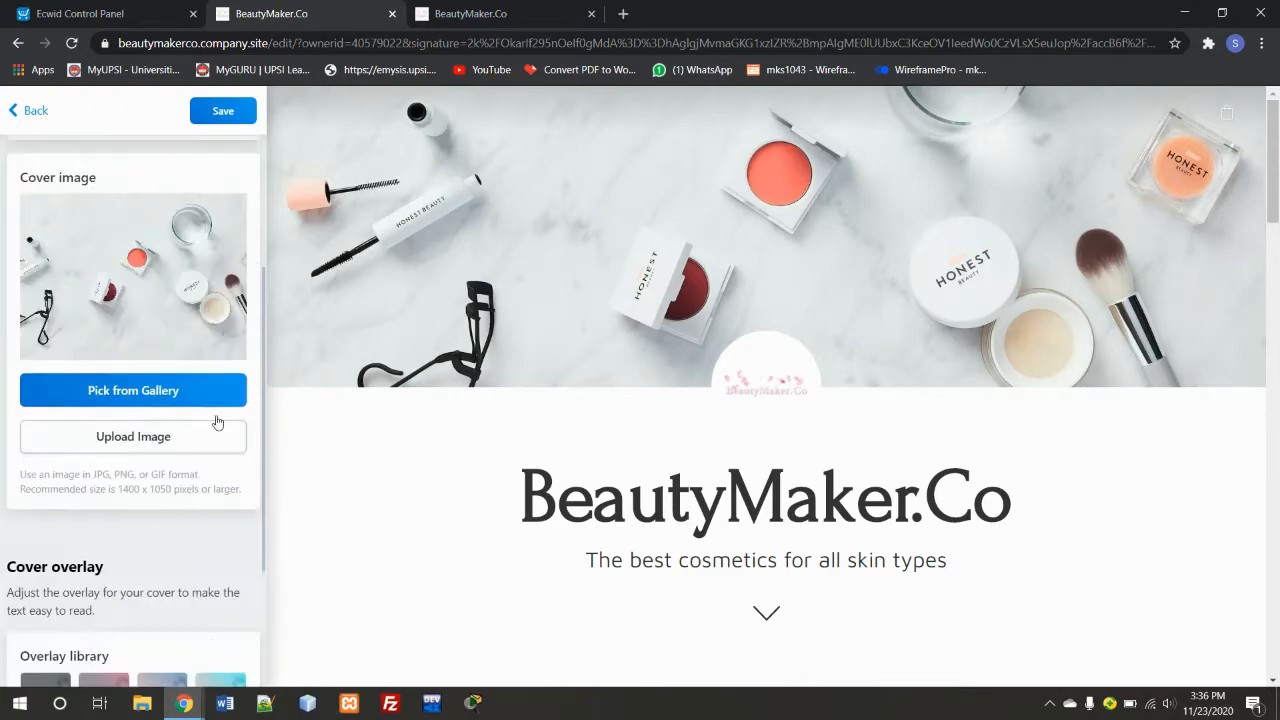
click(238, 114)
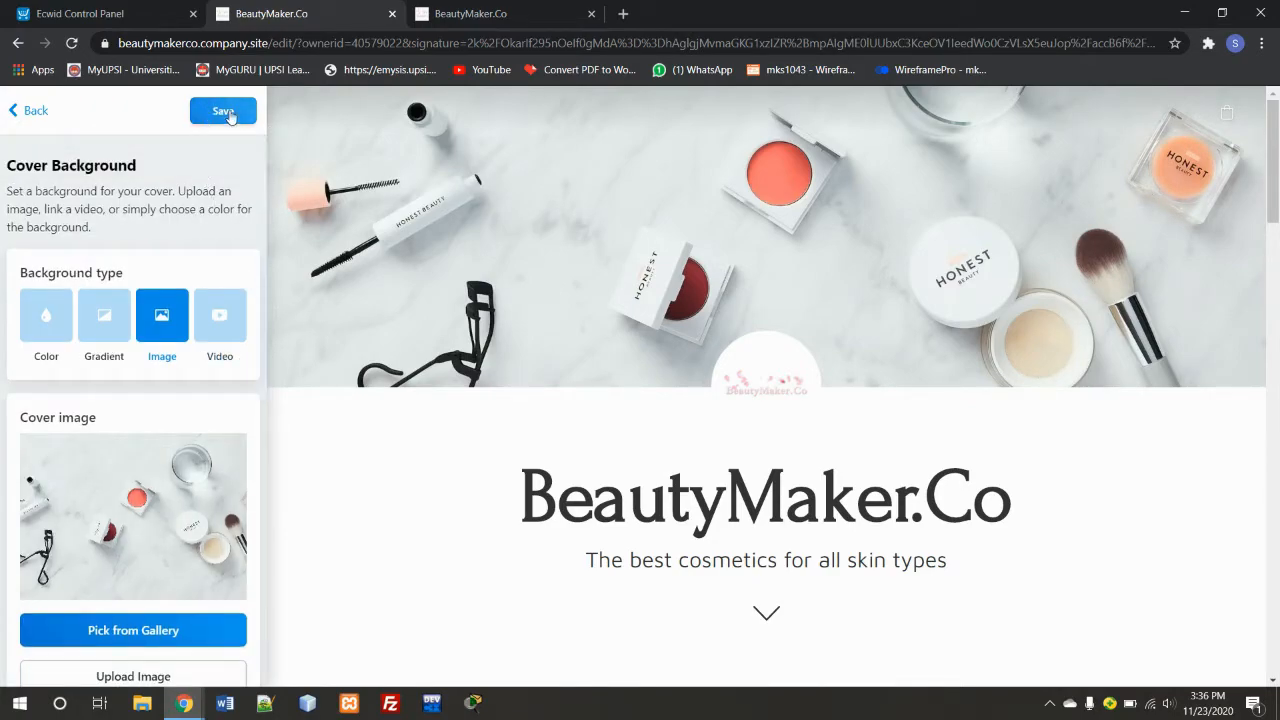
click(36, 111)
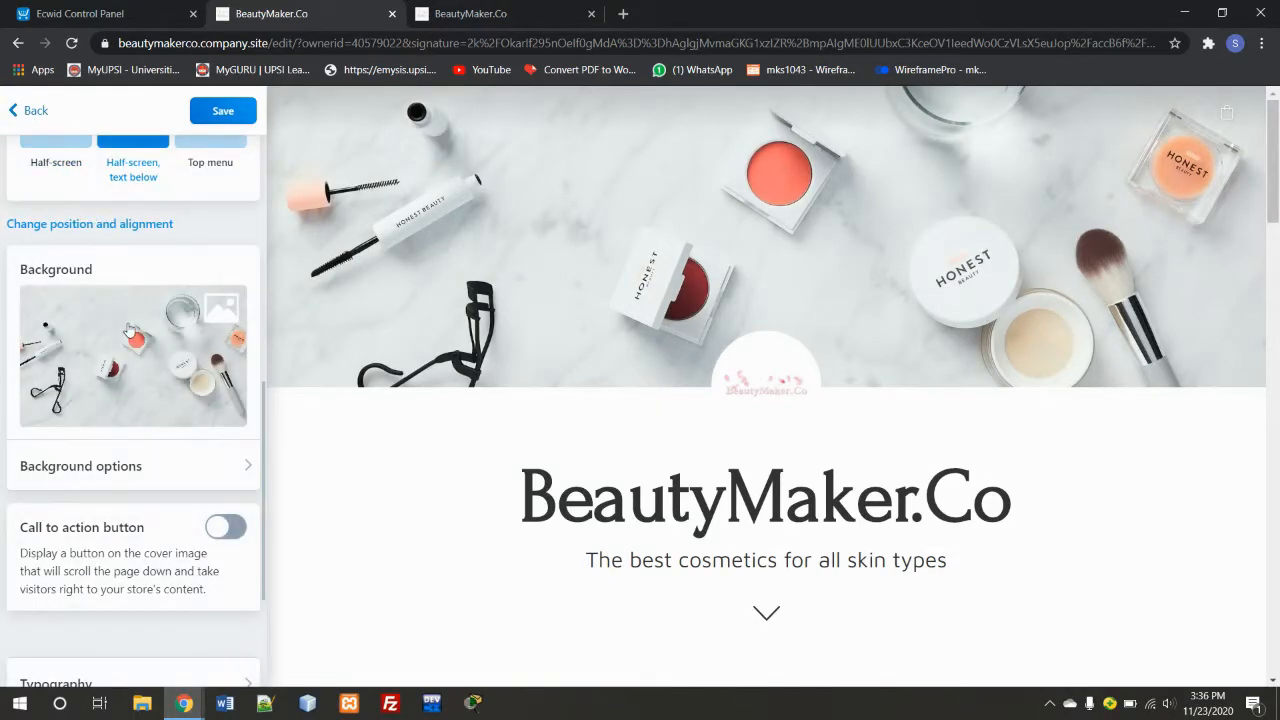
Examine the cover typography settings from headline to button, including font family, color and size, and return to the cover settings.
scroll(128, 335, down, 2)
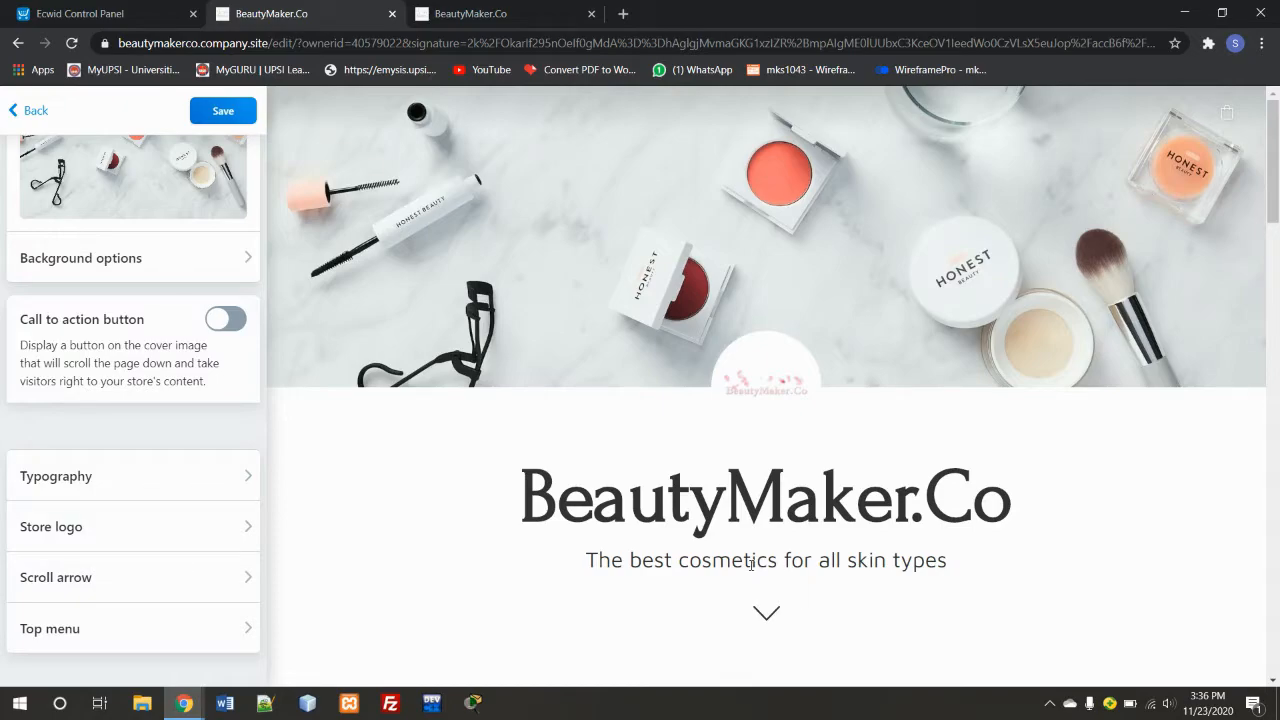
click(108, 472)
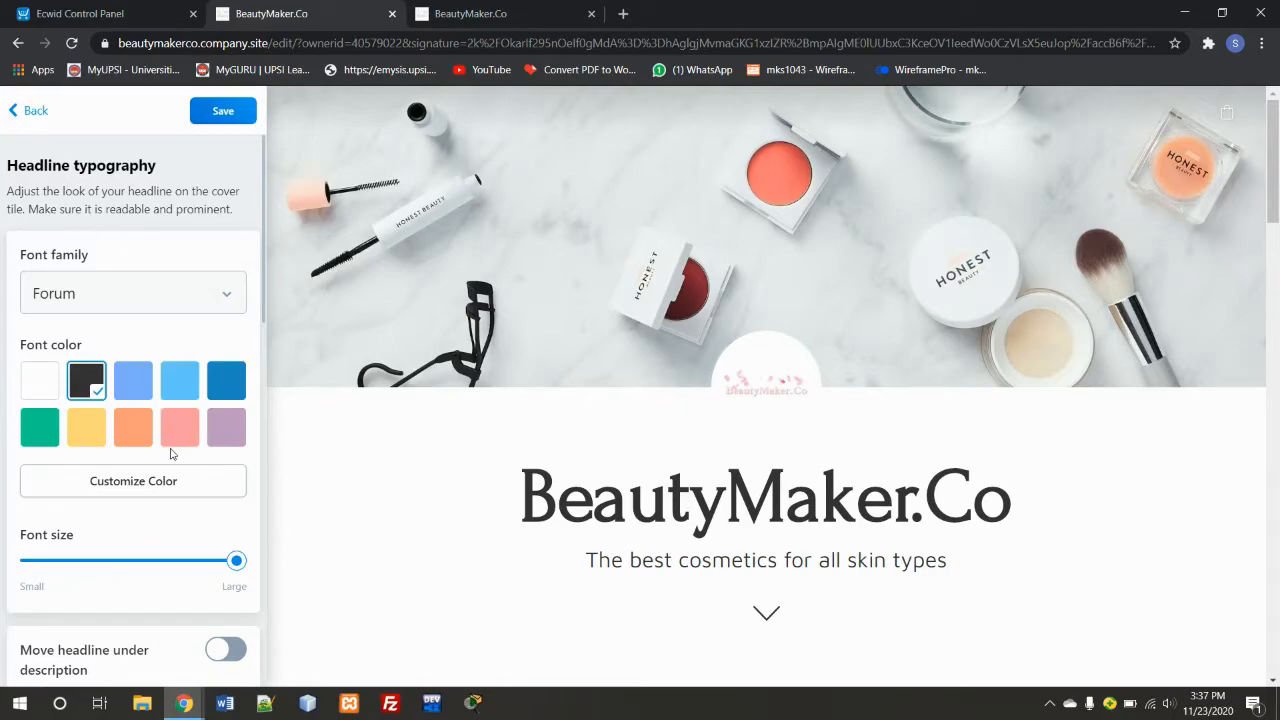
scroll(160, 476, down, 10)
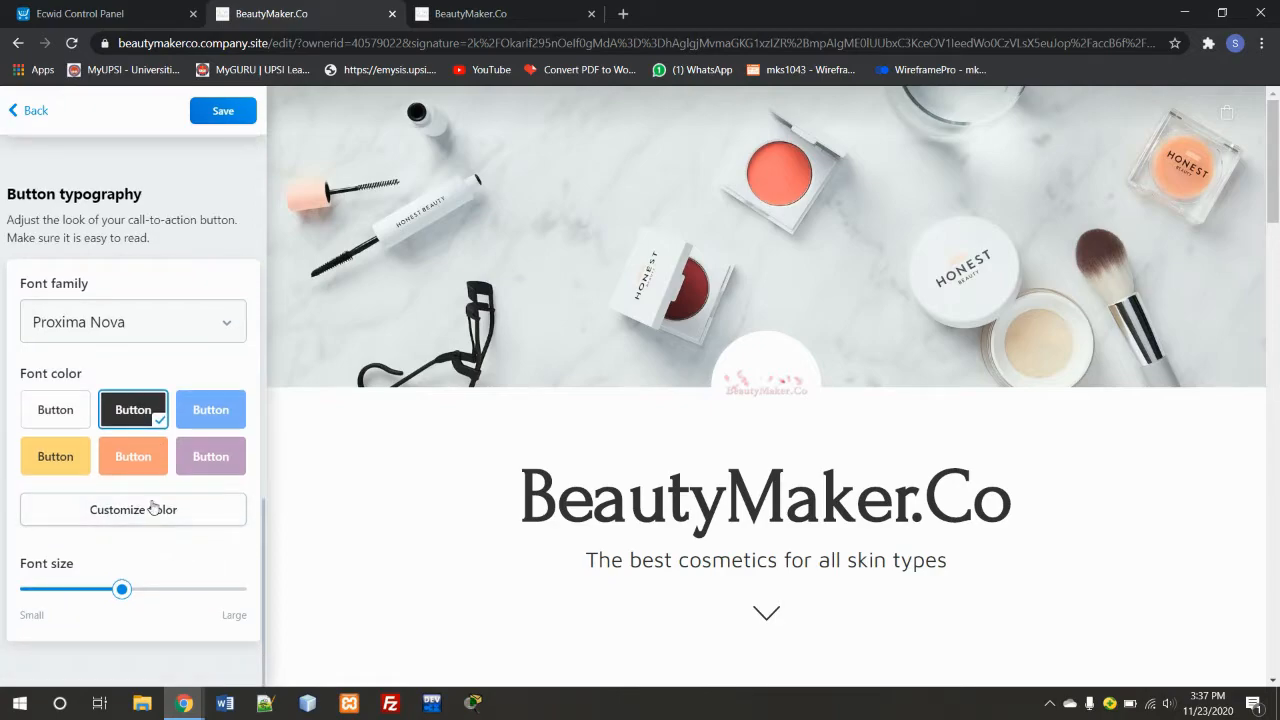
click(42, 115)
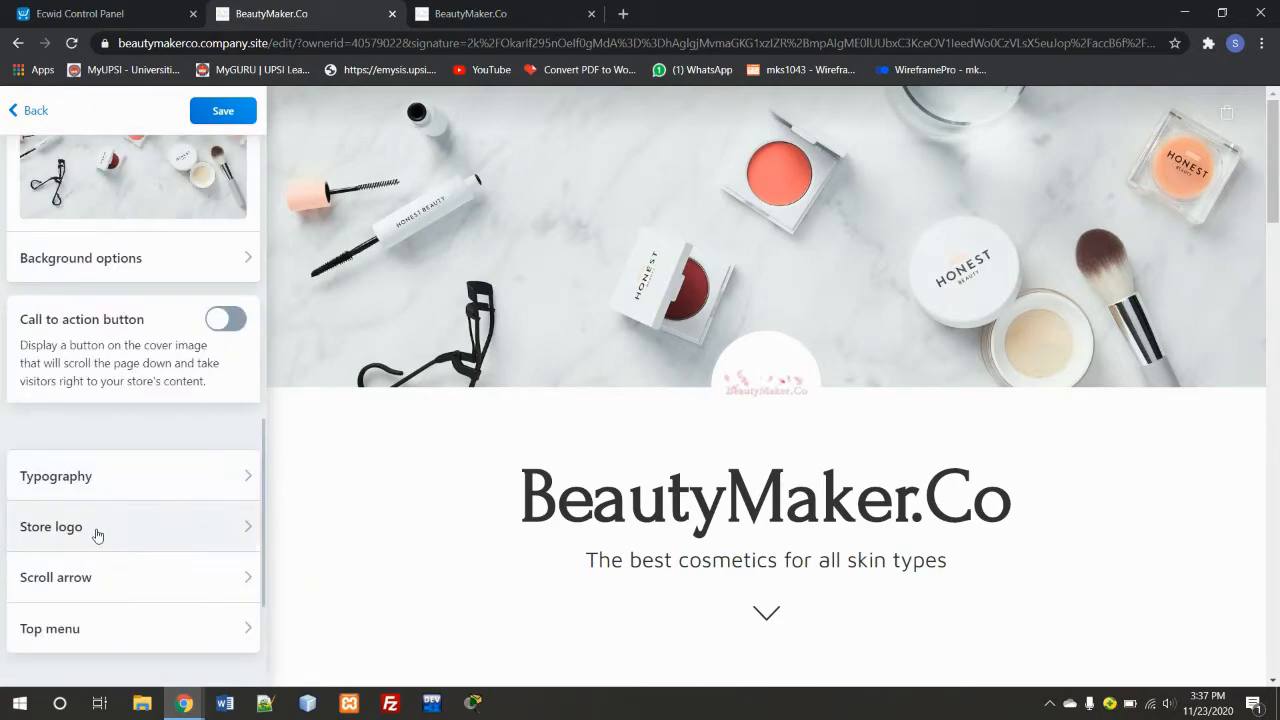
Examine the store logo settings and the available logo positions, keep "Show on the cover", and return to the cover settings.
click(94, 527)
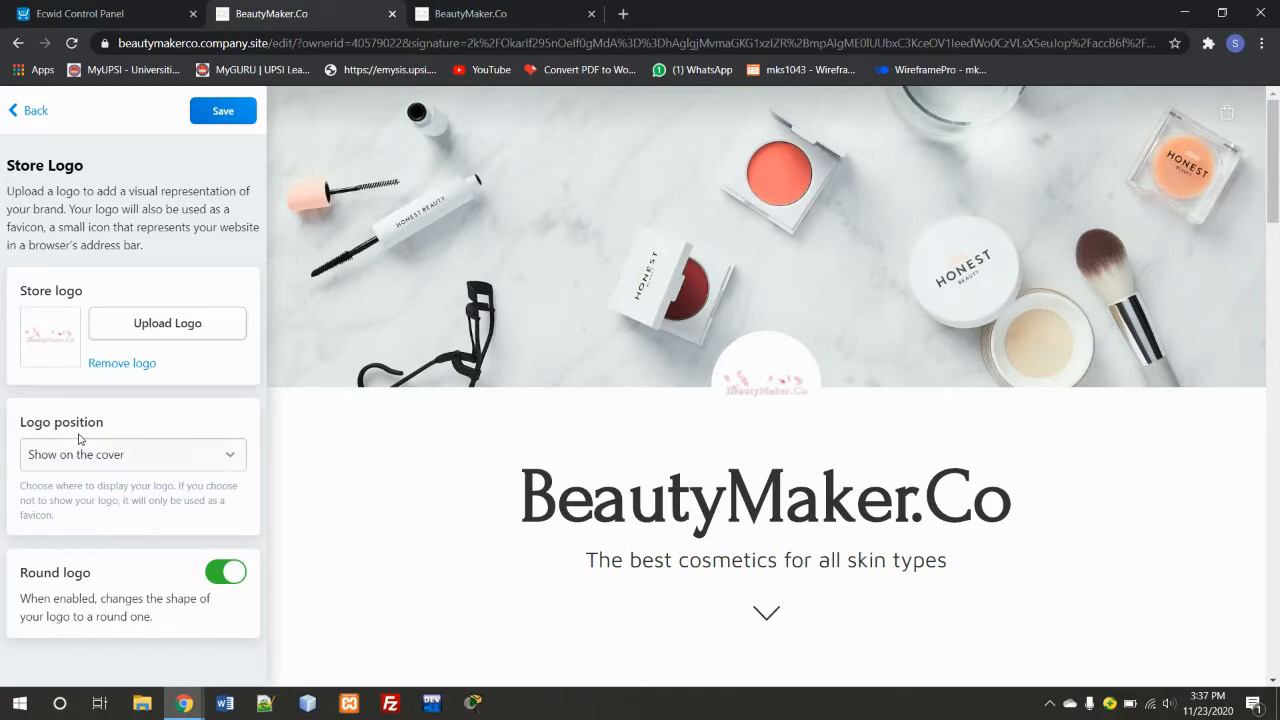
click(98, 458)
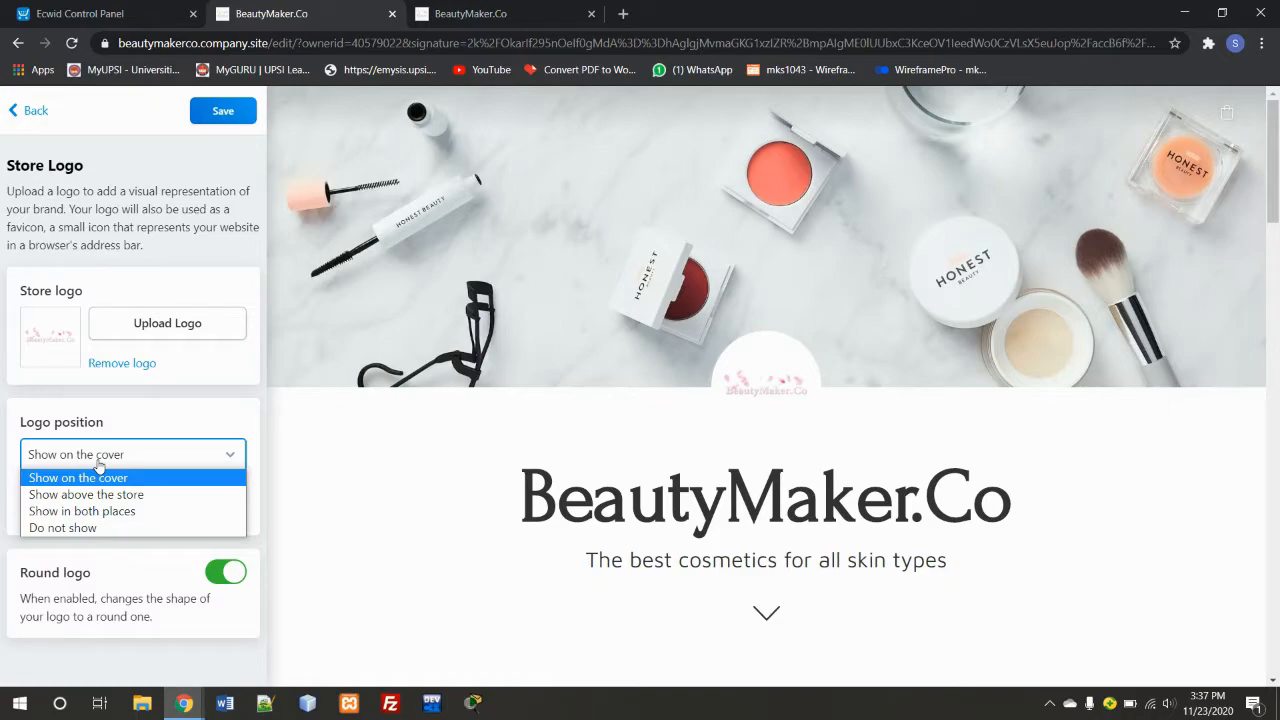
click(98, 464)
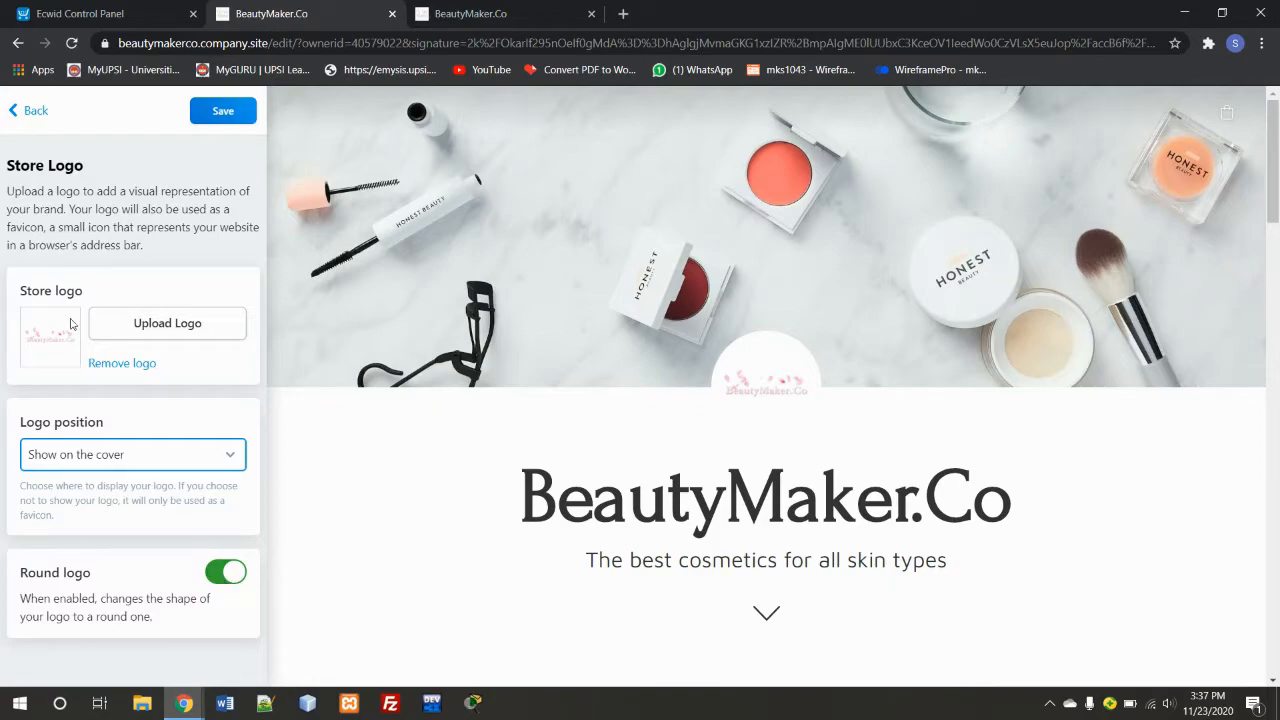
click(31, 111)
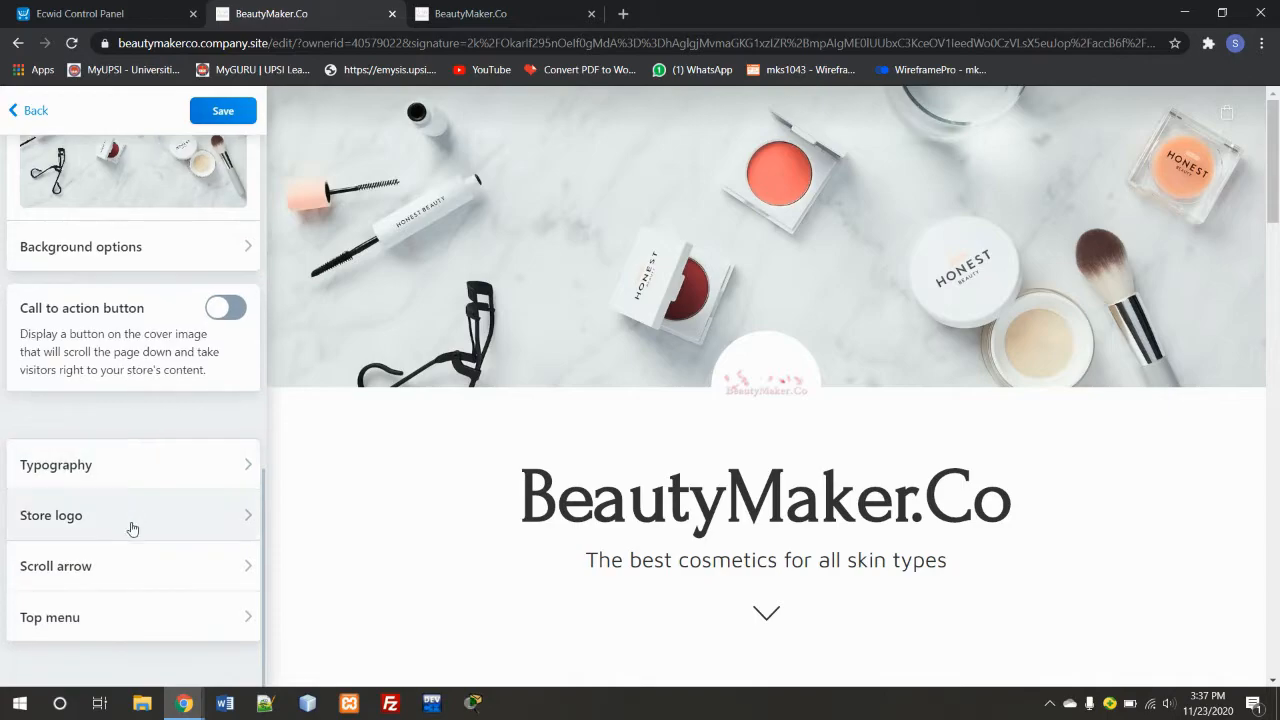
Examine the scroll arrow settings, test the arrow on the page preview, and return to the cover settings.
click(97, 567)
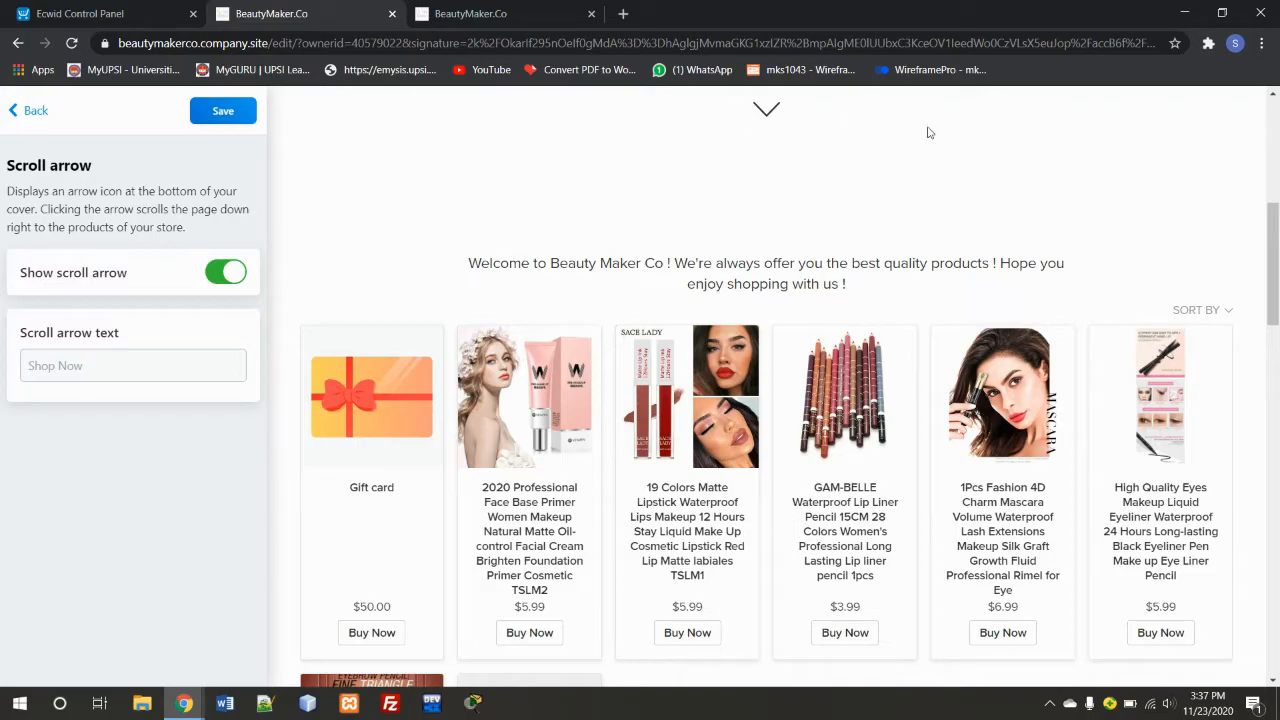
click(764, 116)
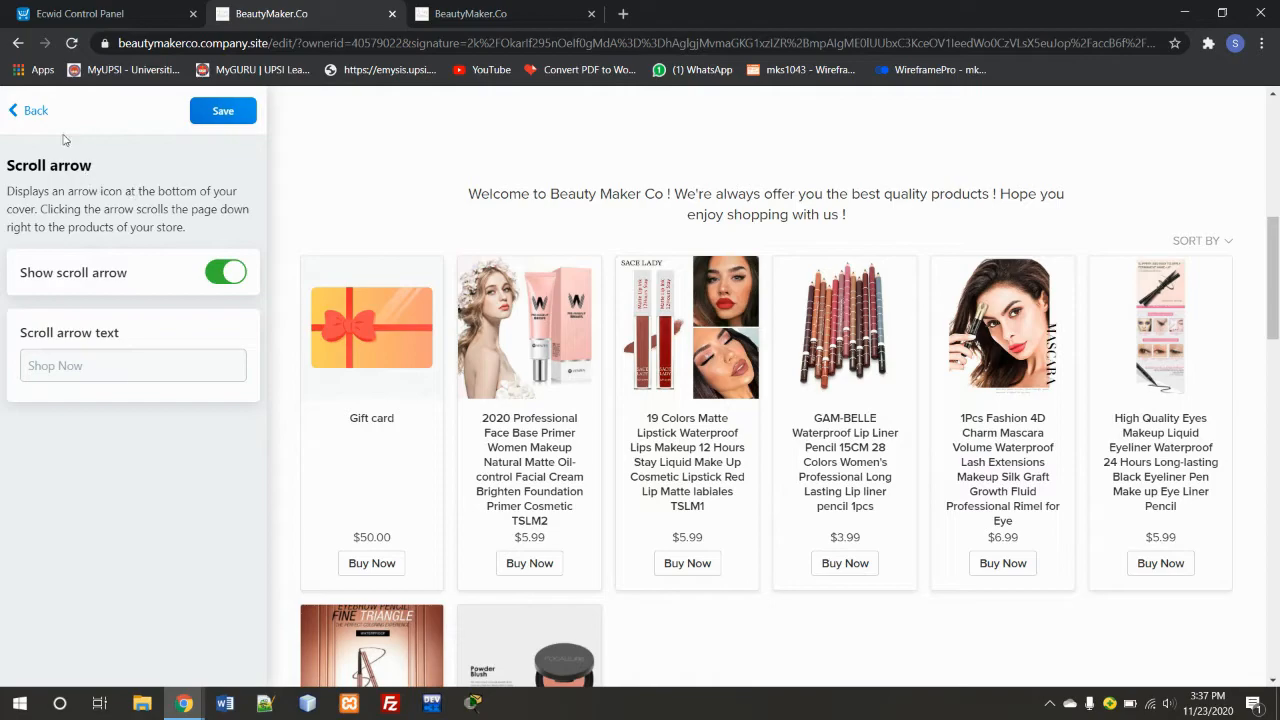
click(36, 111)
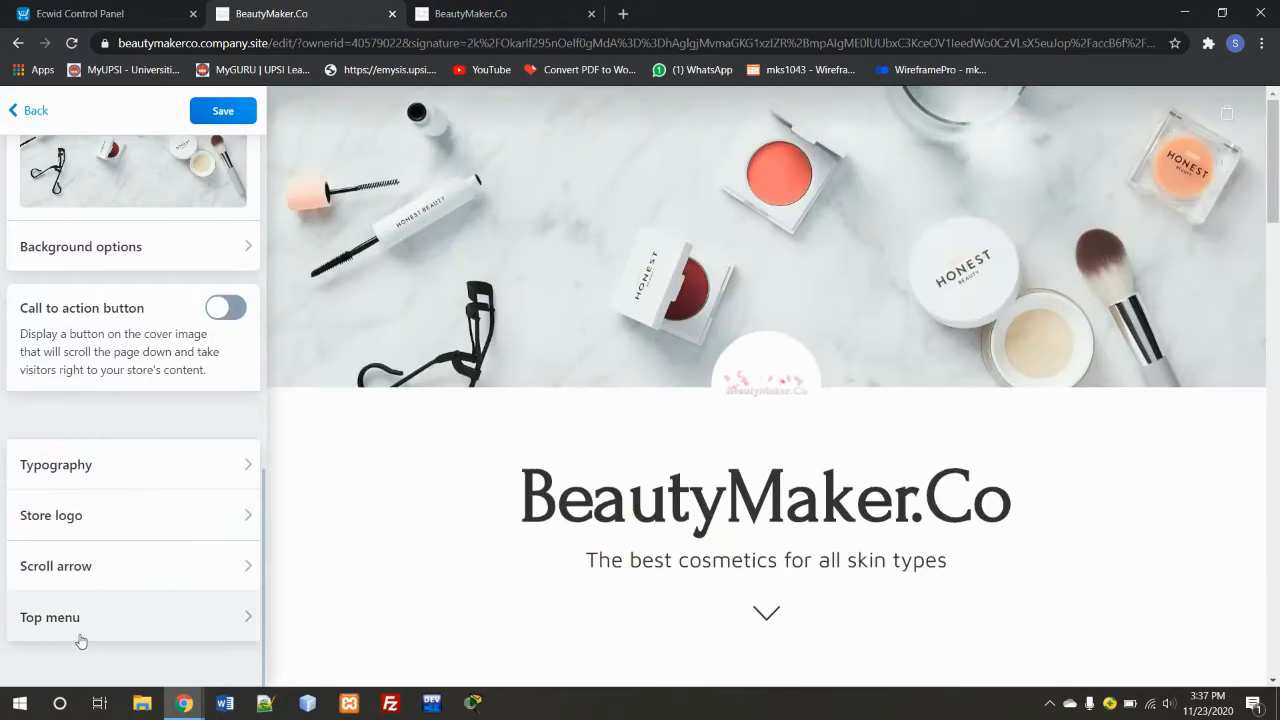
Examine the top menu options from phone and social media links to navigation and shopping cart icon, and return to the site sections.
click(87, 628)
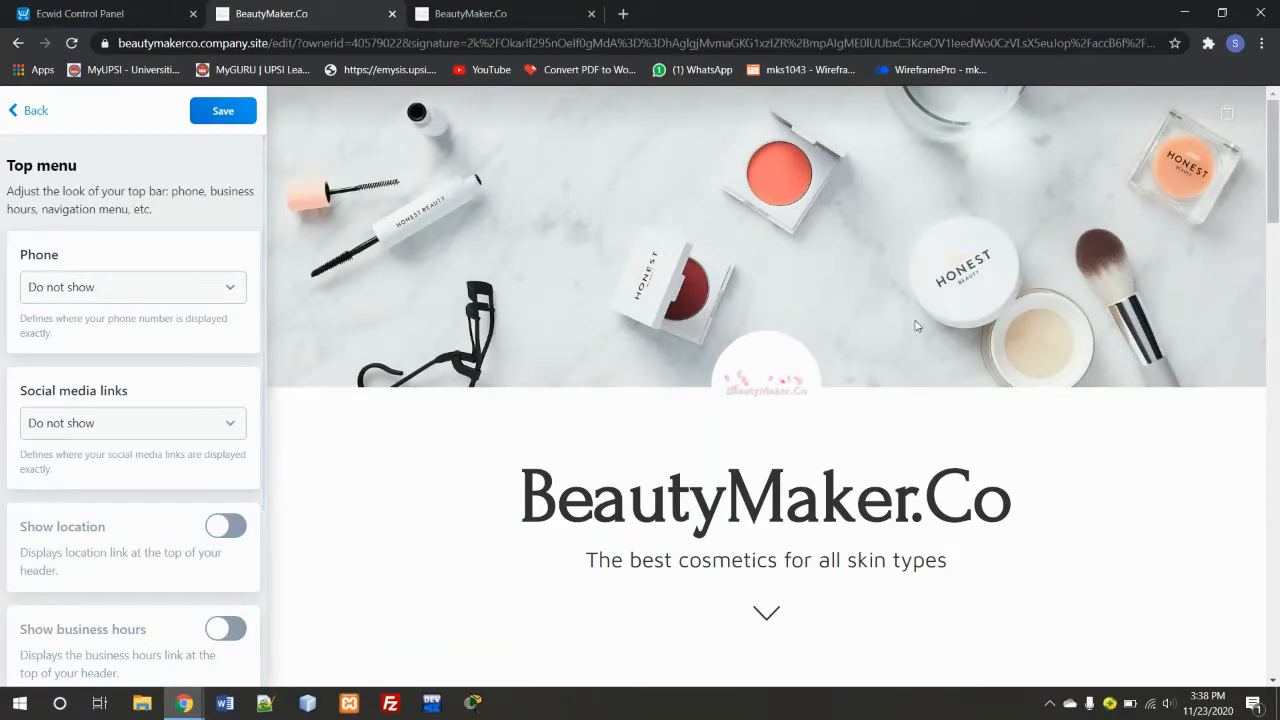
scroll(173, 522, down, 2)
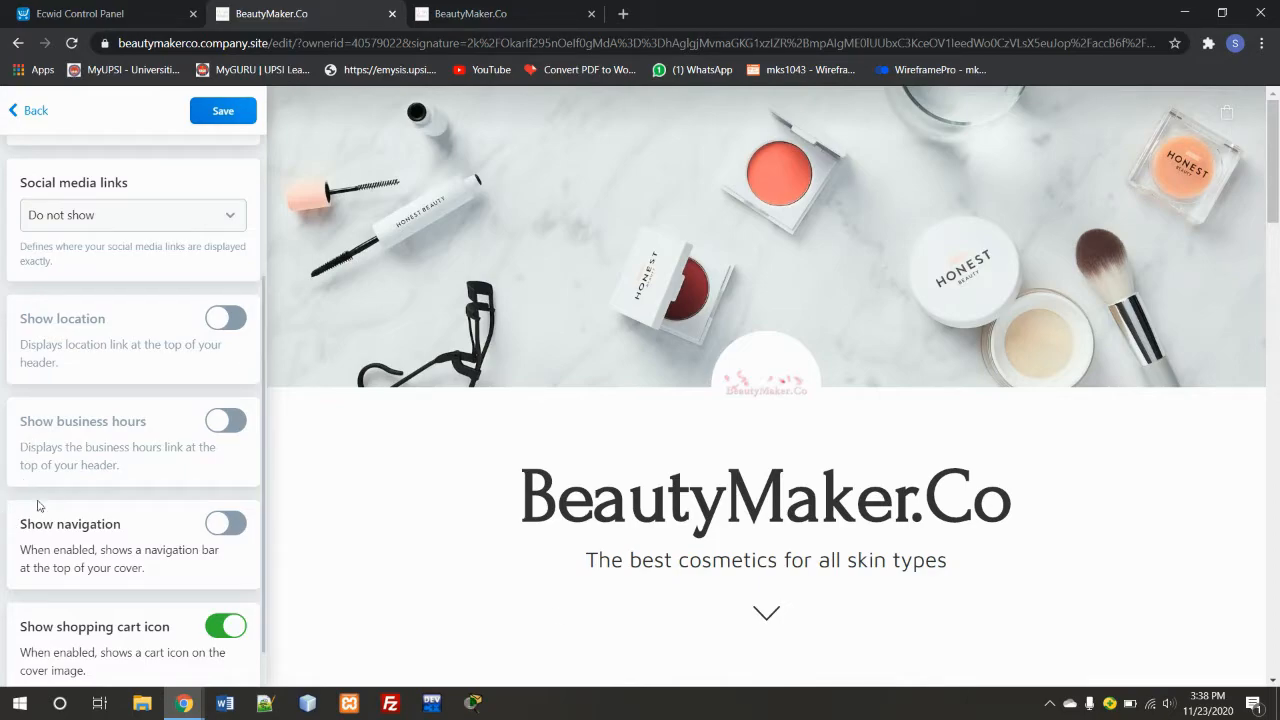
scroll(99, 509, down, 1)
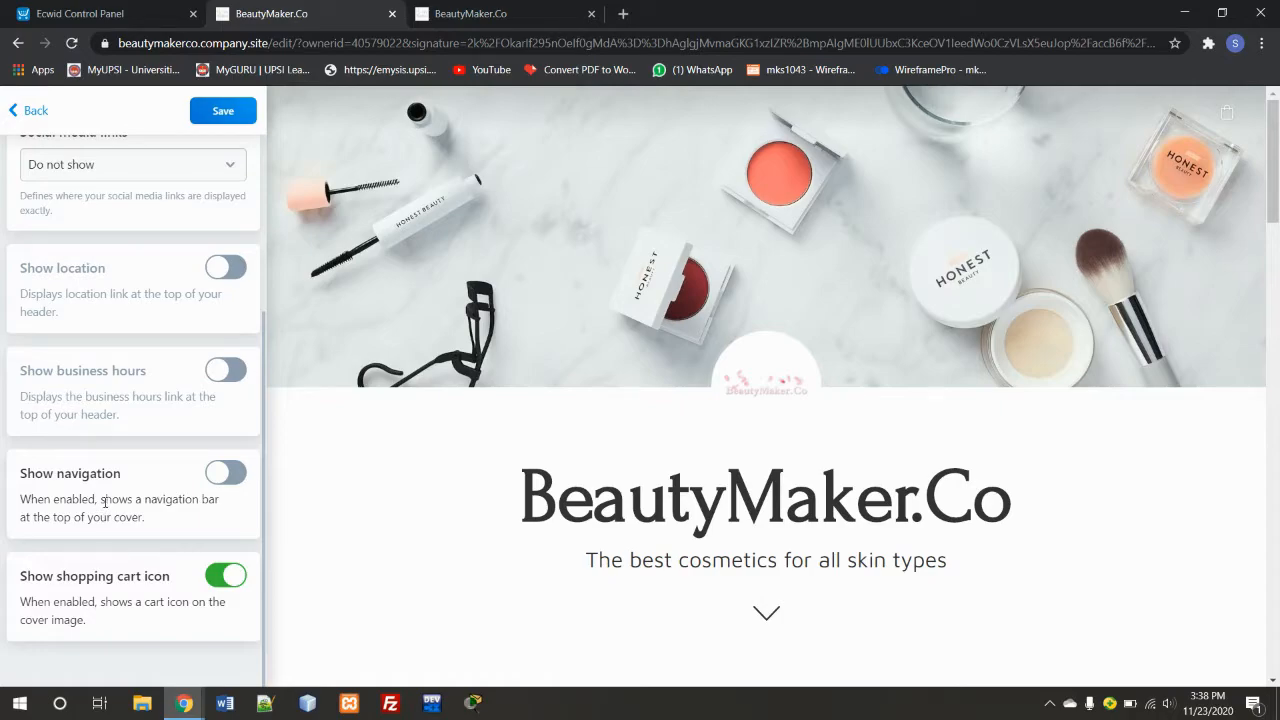
click(12, 128)
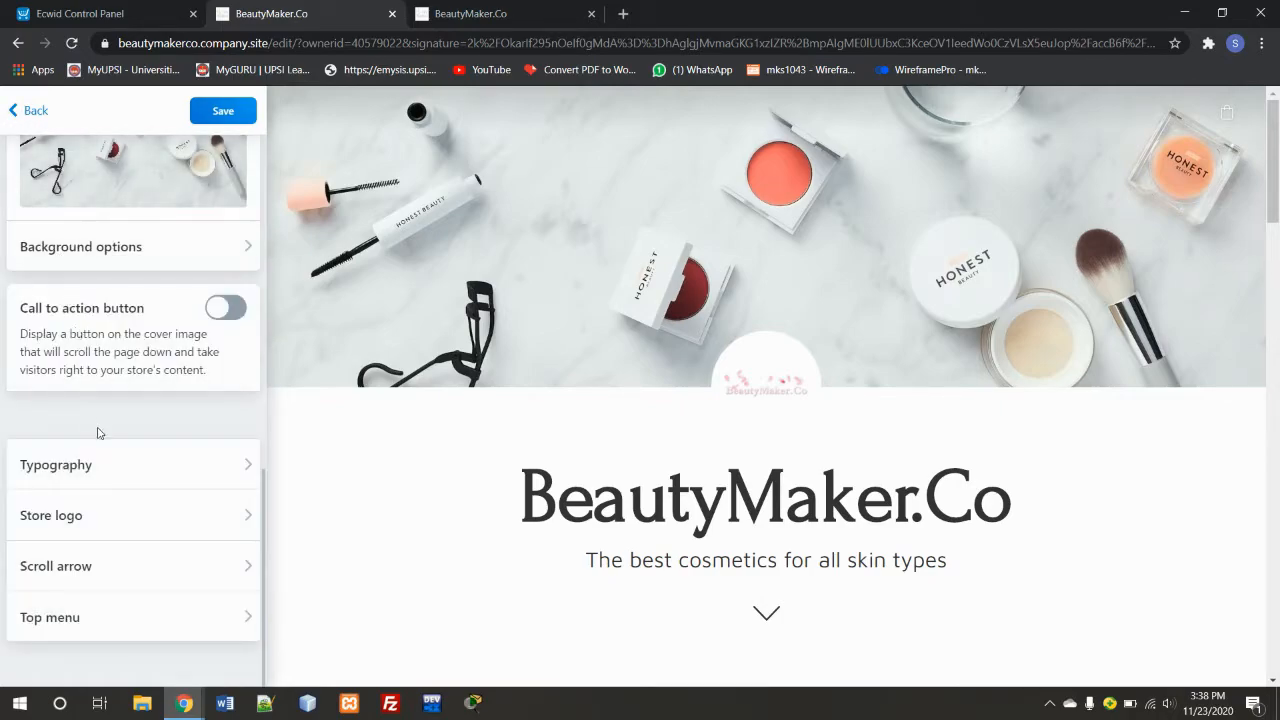
click(30, 110)
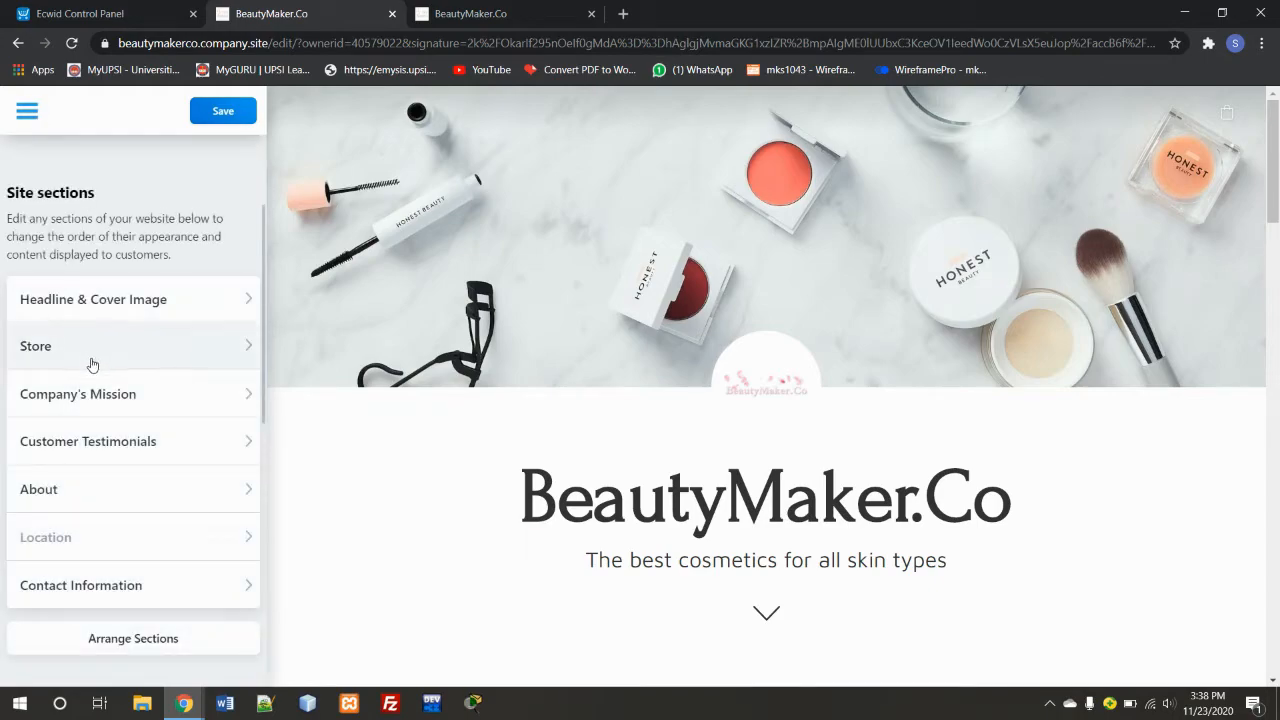
Compare the Medium and Large product thumbnails in the Store section and set the thumbnail size to Medium.
click(91, 360)
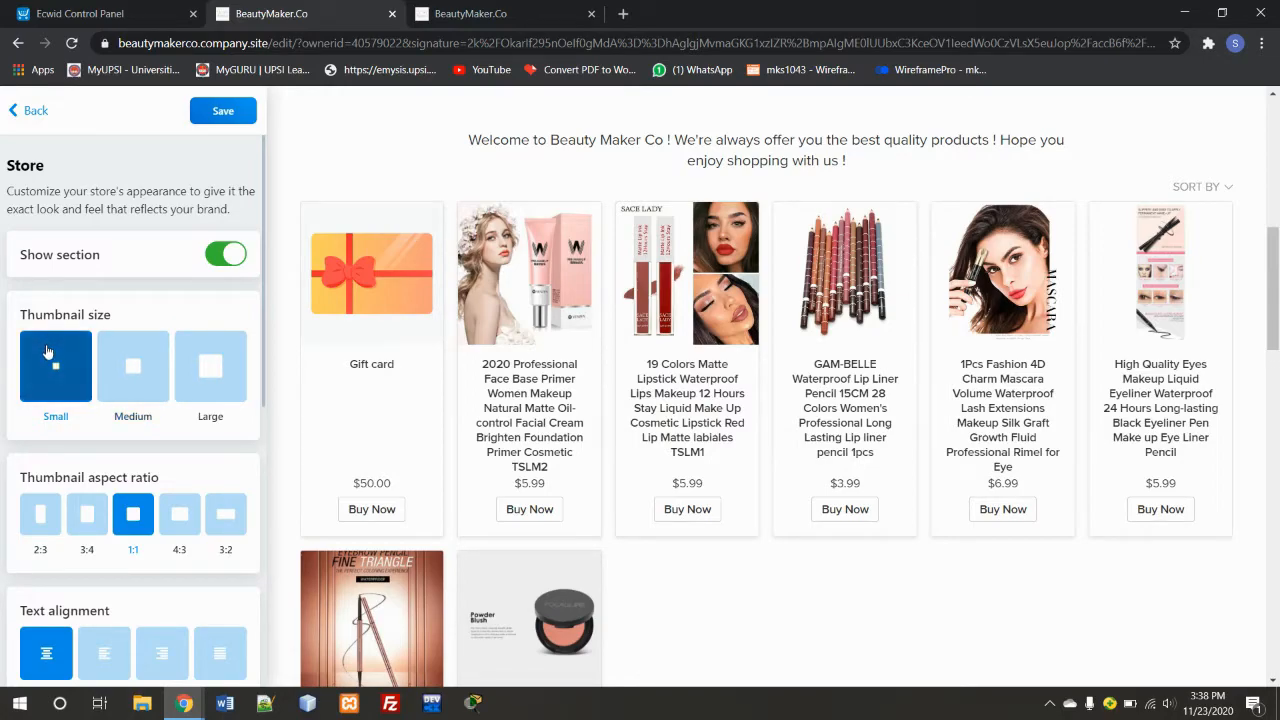
click(120, 362)
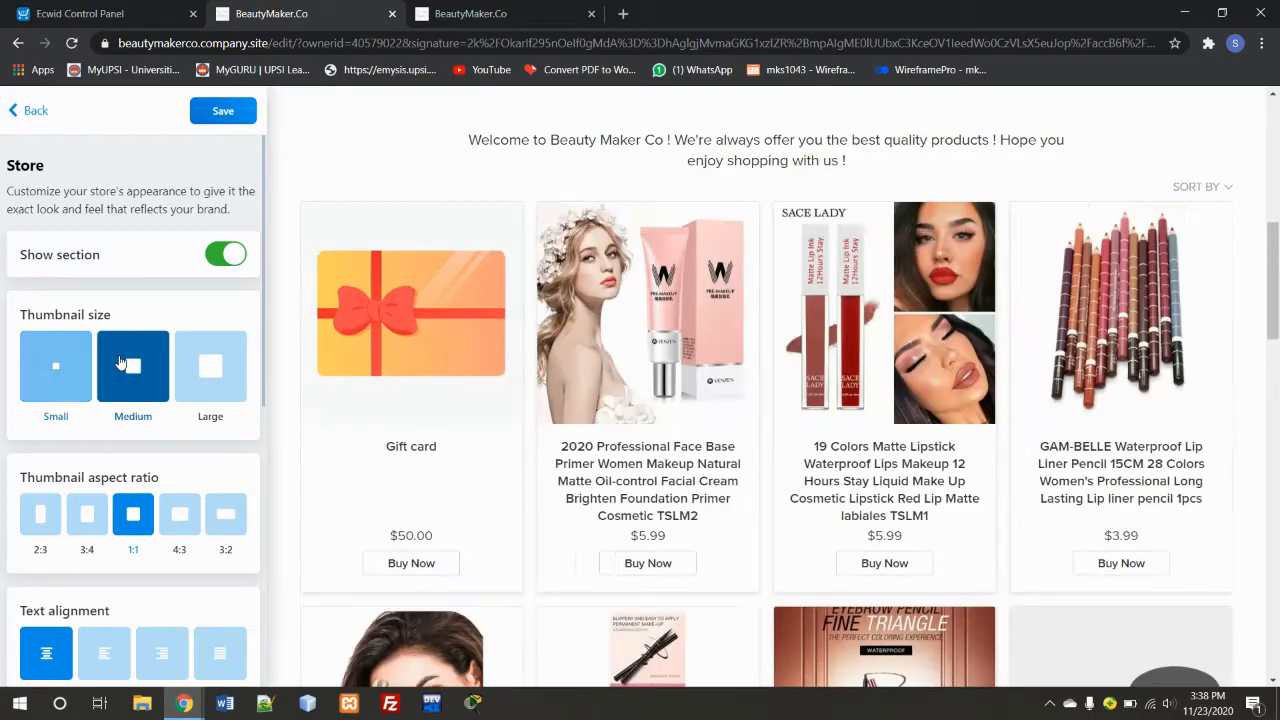
click(228, 357)
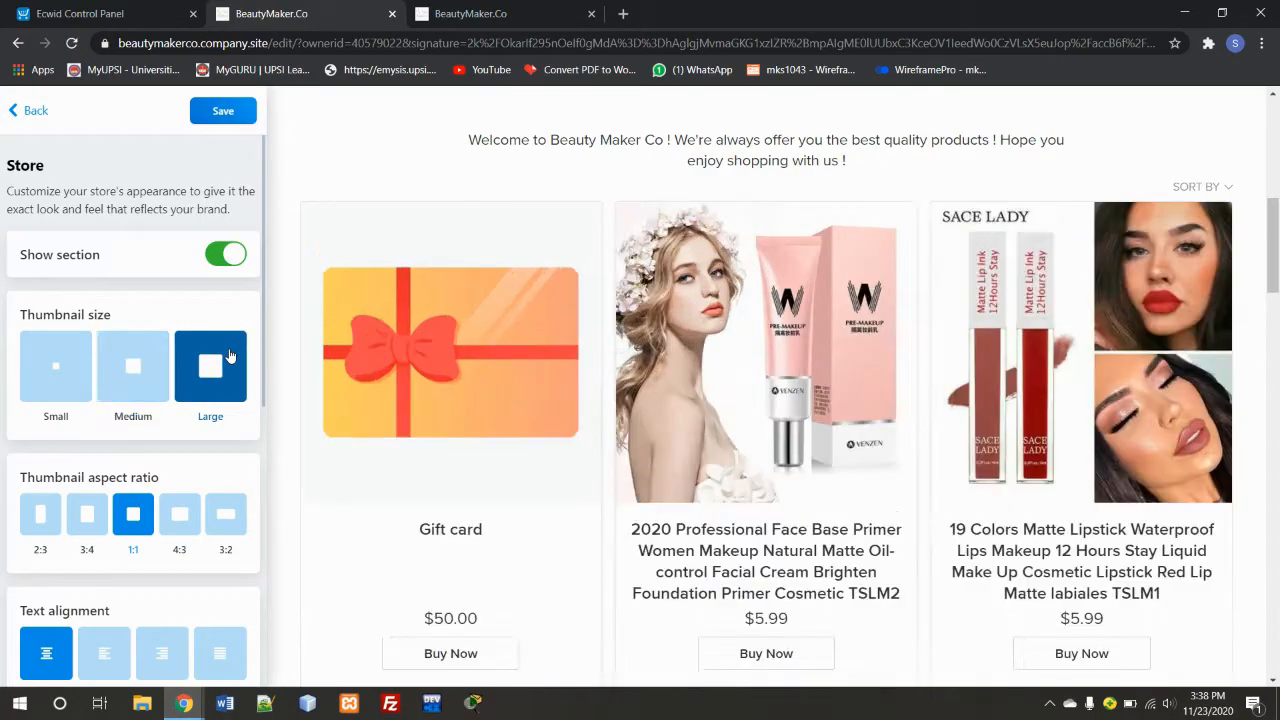
click(130, 350)
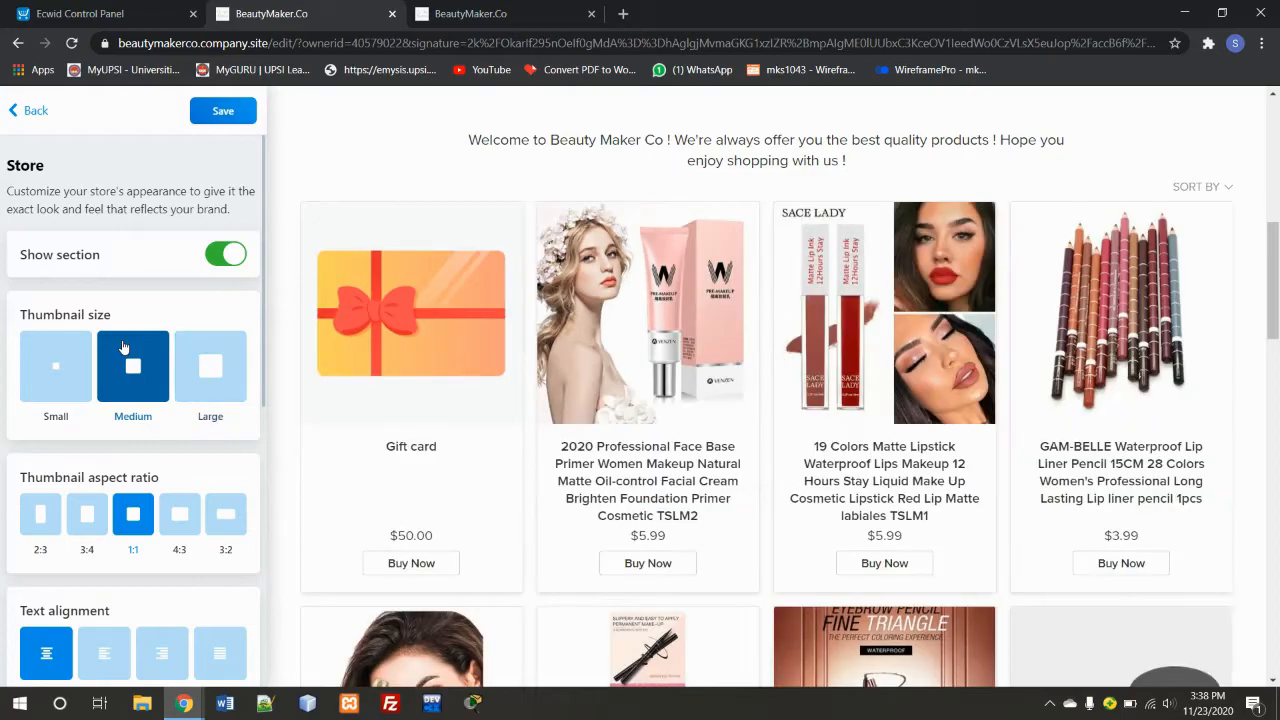
click(212, 372)
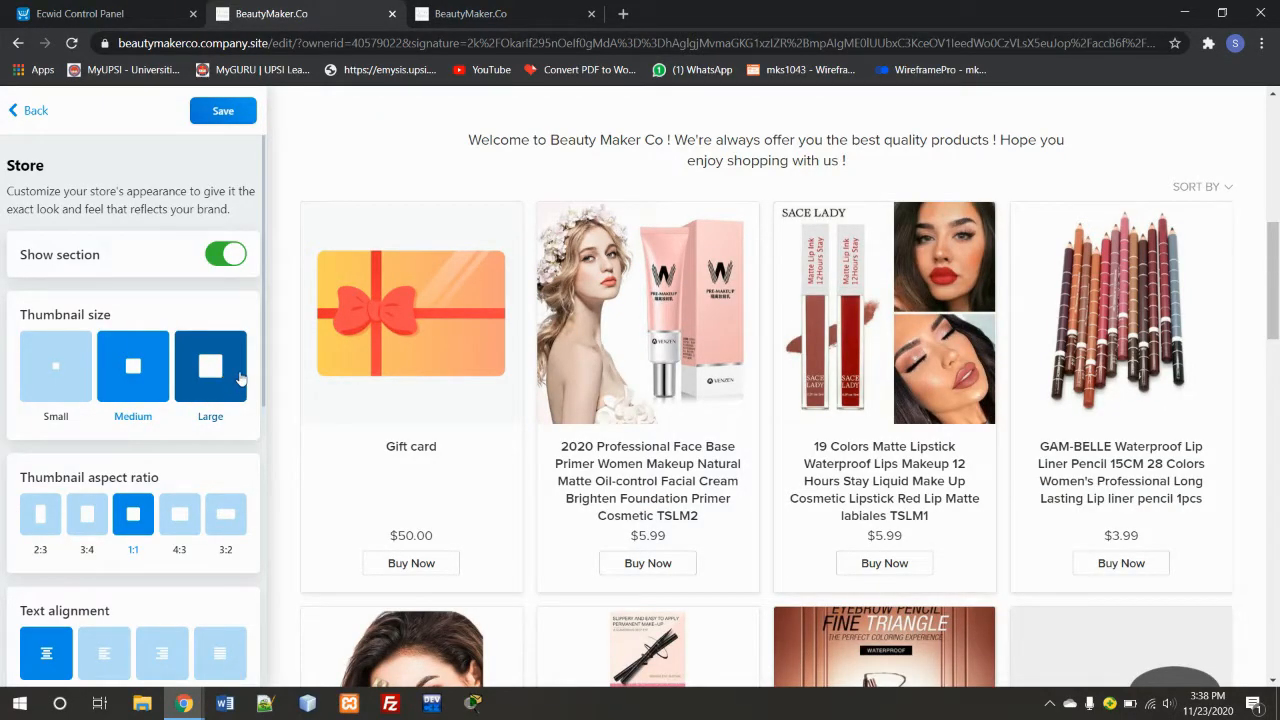
Preview the 2:3 and 3:4 thumbnail aspect ratios and set the ratio back to 1:1.
scroll(240, 378, down, 2)
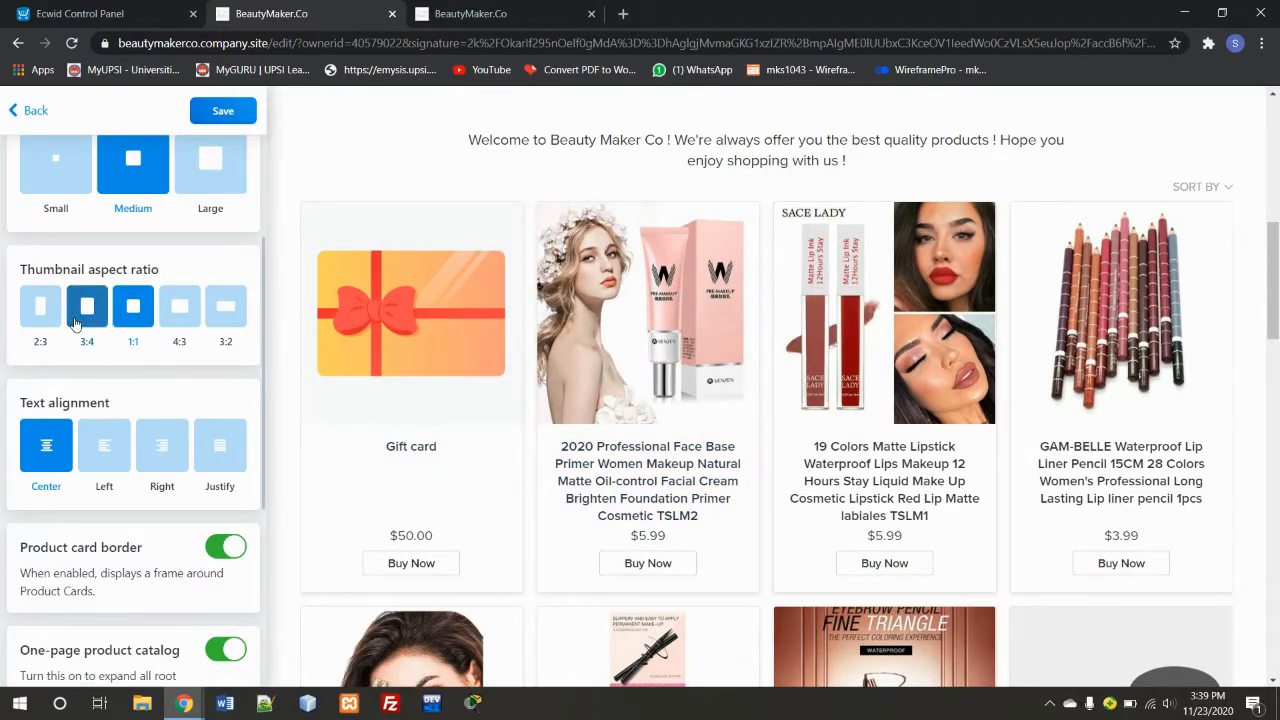
click(42, 330)
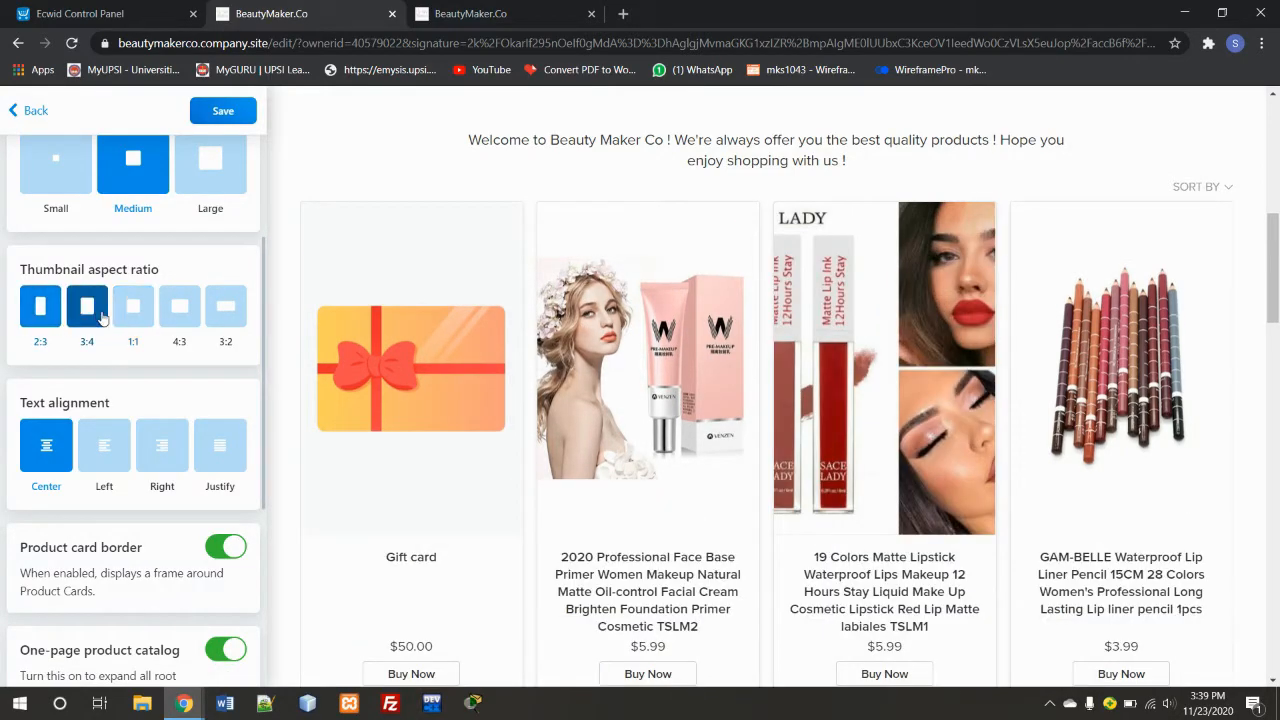
click(102, 316)
click(134, 309)
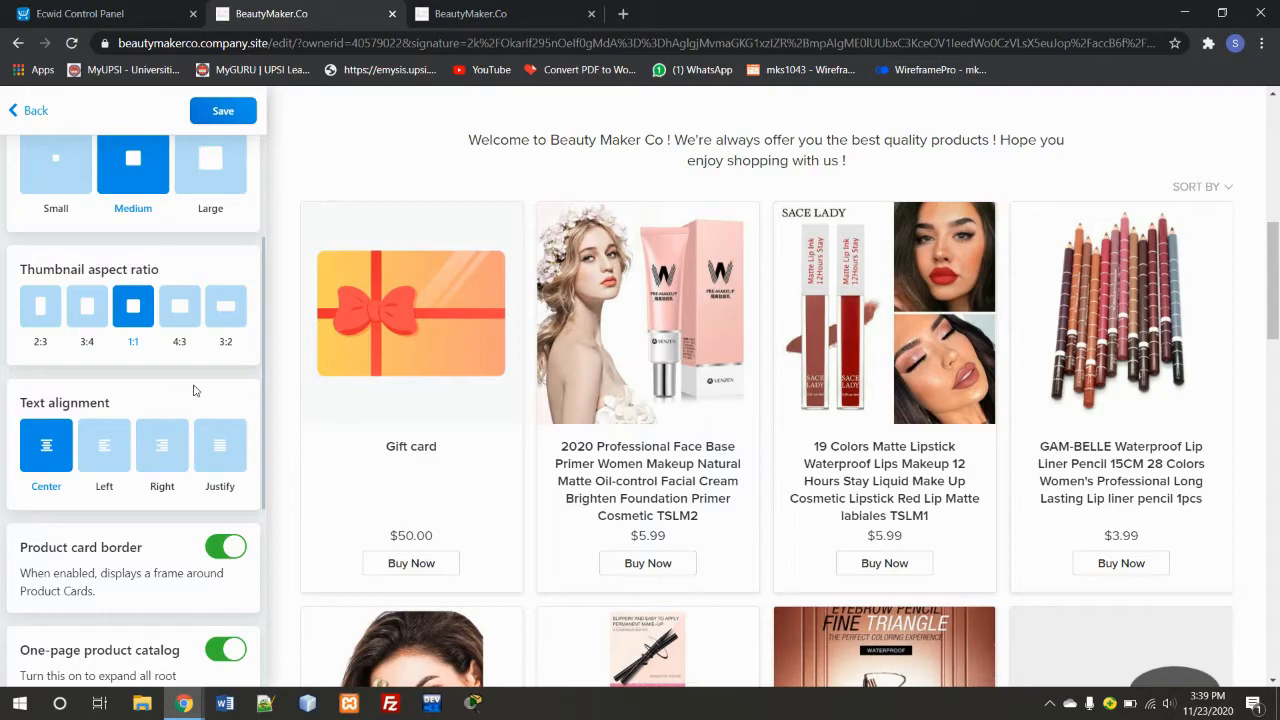
Preview the Left, Right and Justify text alignments on the product cards and set the alignment back to Center.
scroll(192, 392, down, 2)
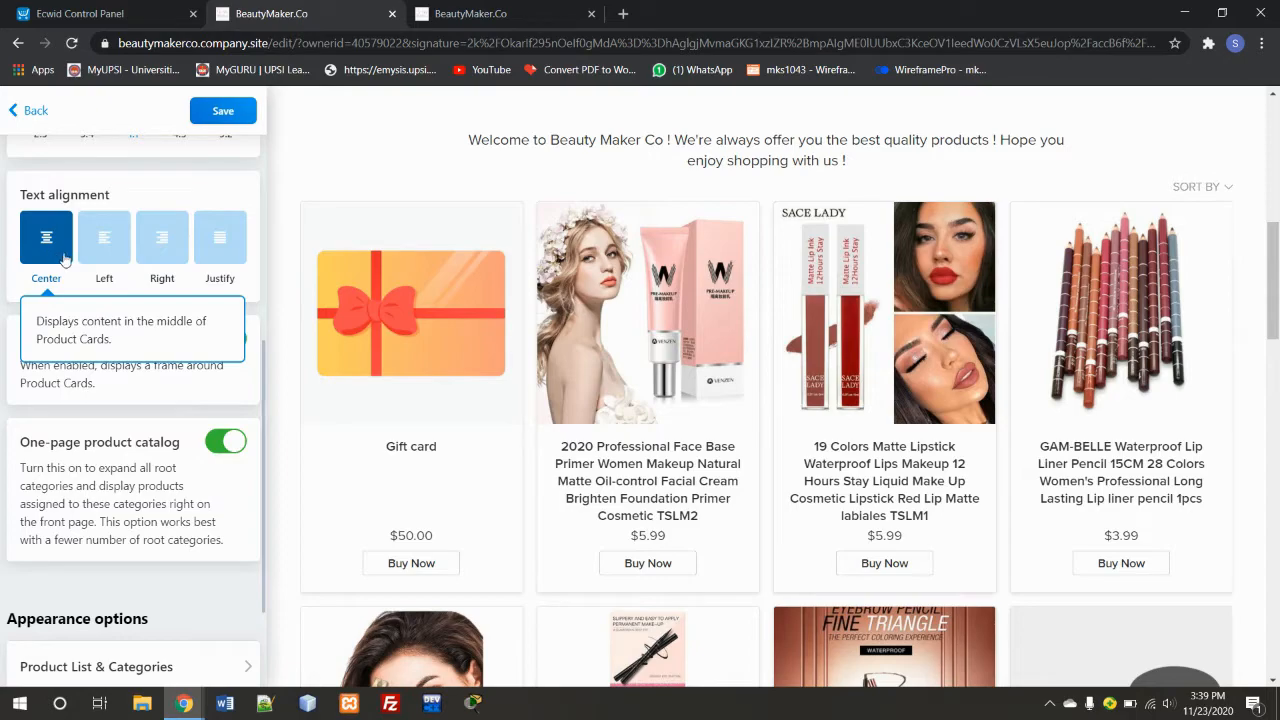
click(99, 252)
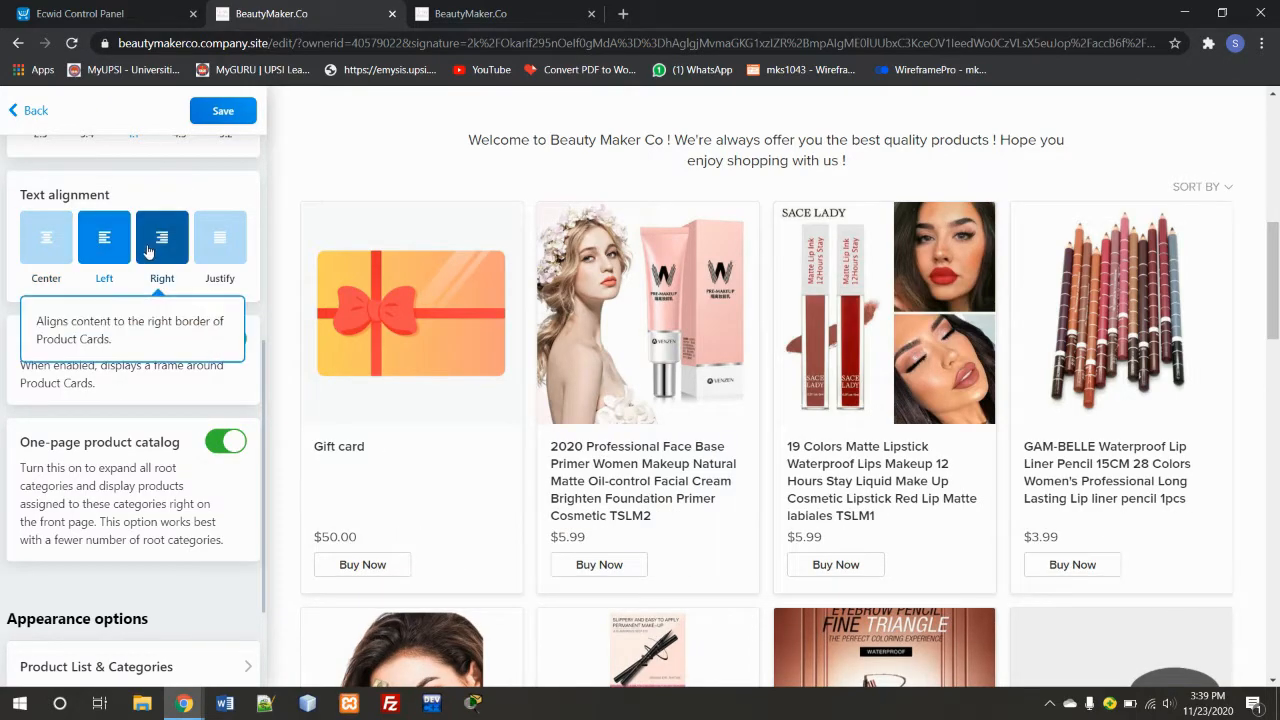
click(220, 240)
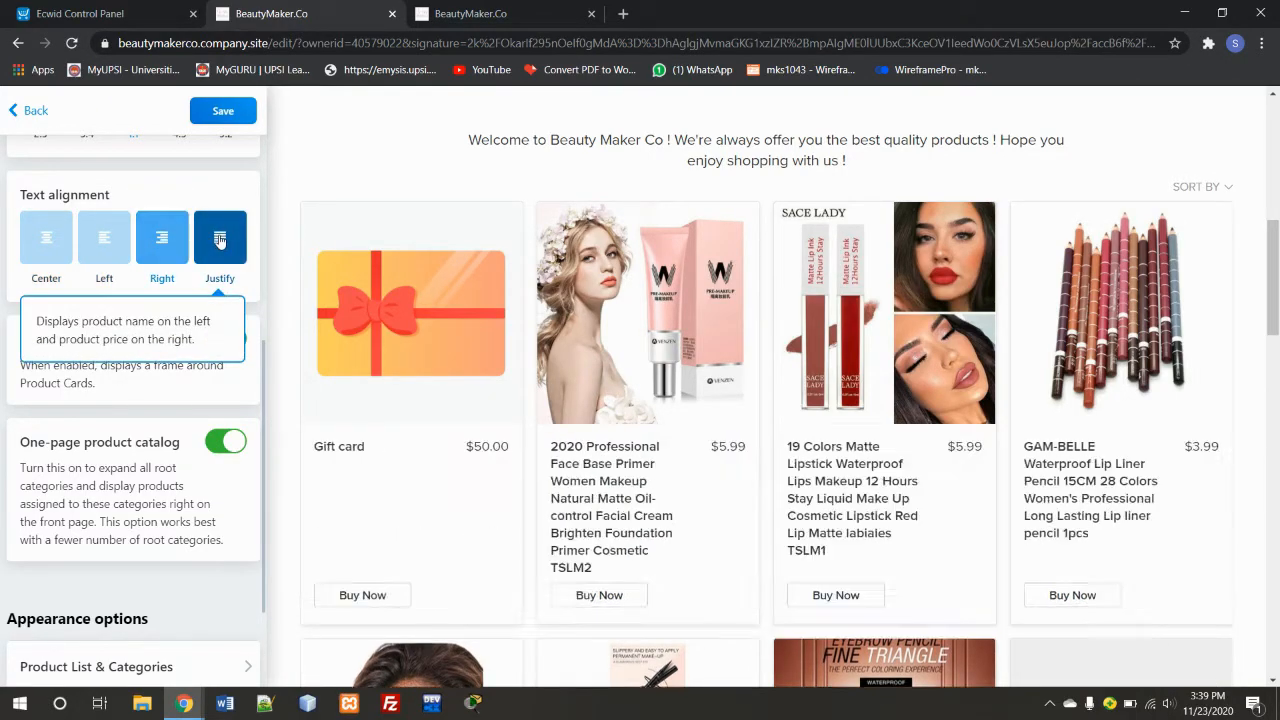
click(44, 234)
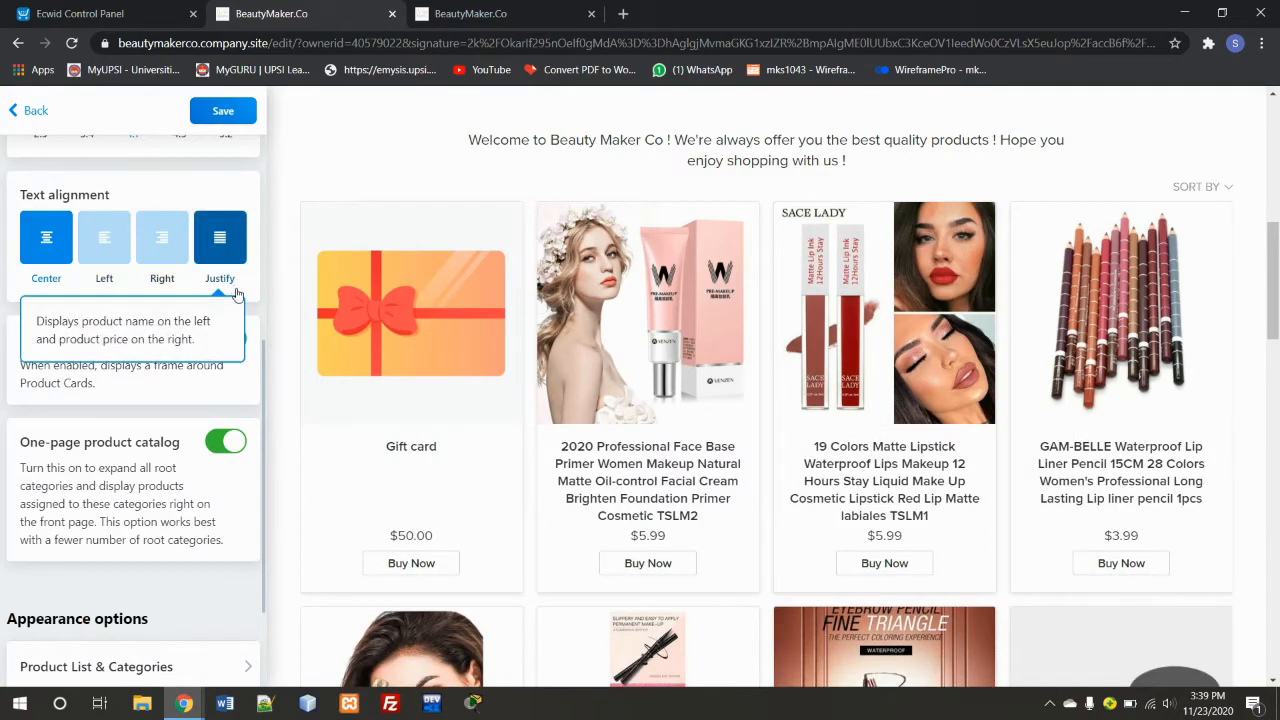
Turn the product card border off and back on to compare the cards, and examine the one-page product catalog option.
scroll(99, 326, down, 2)
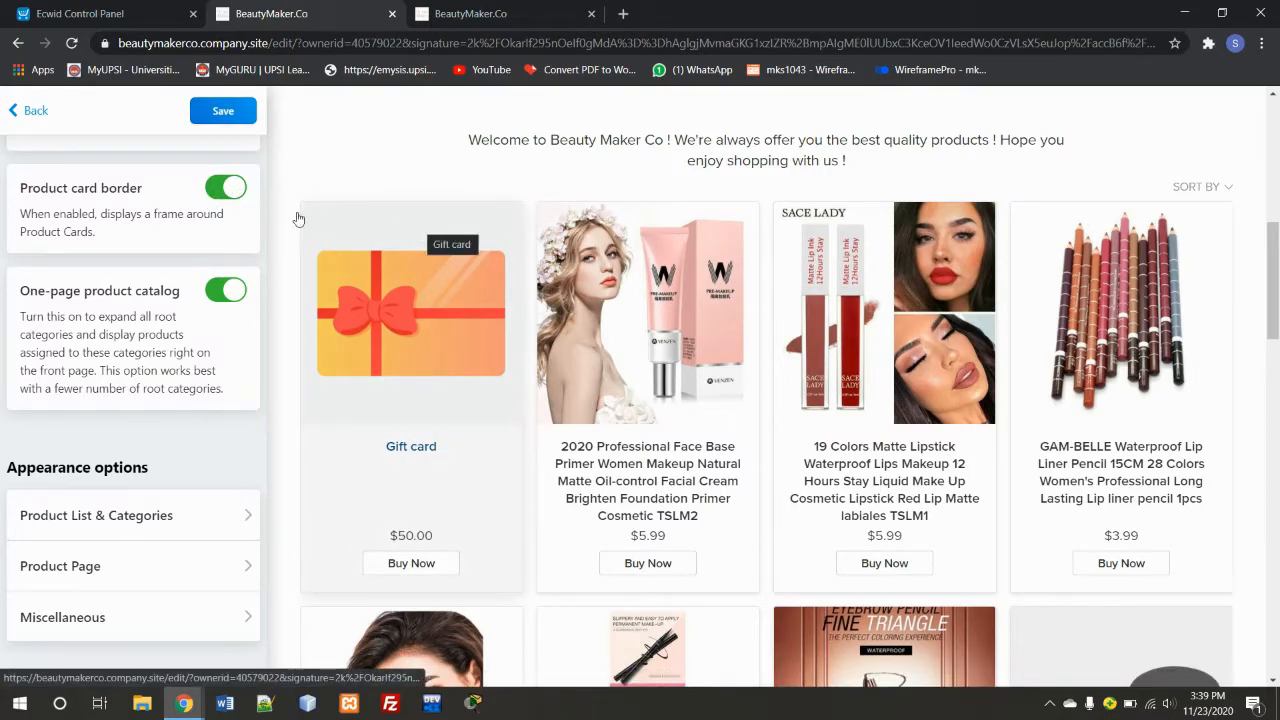
click(226, 190)
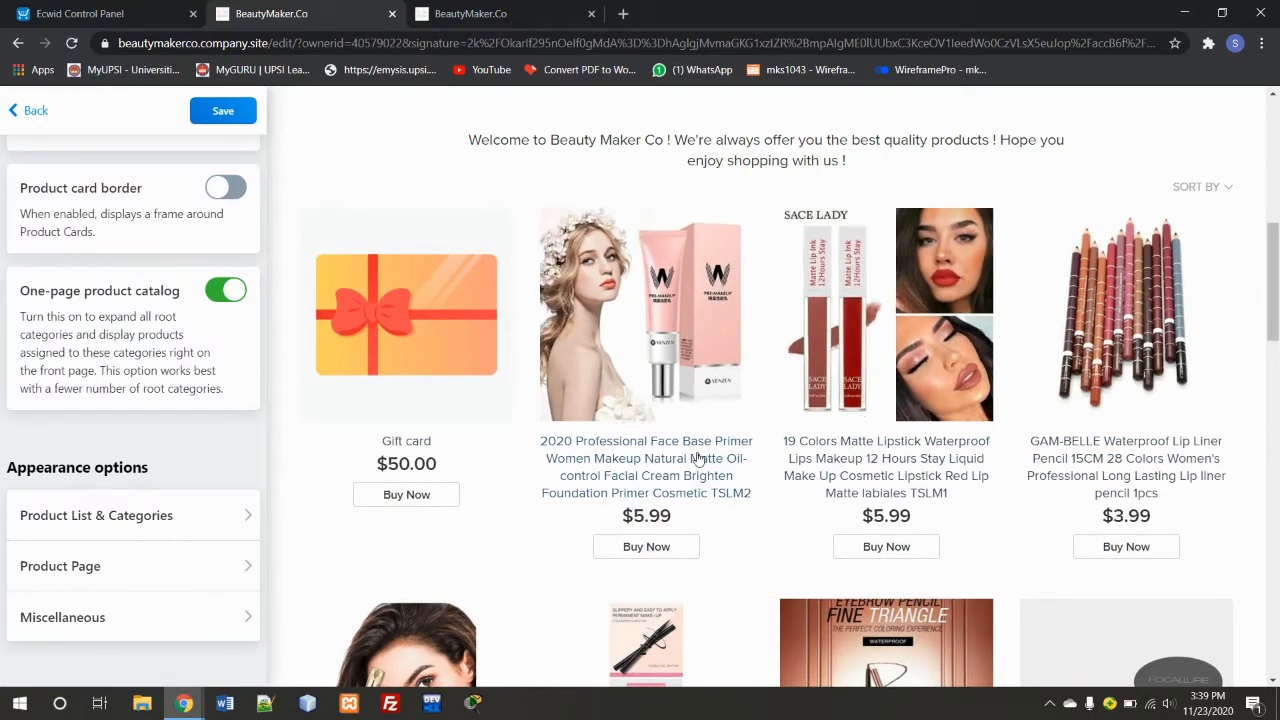
click(226, 188)
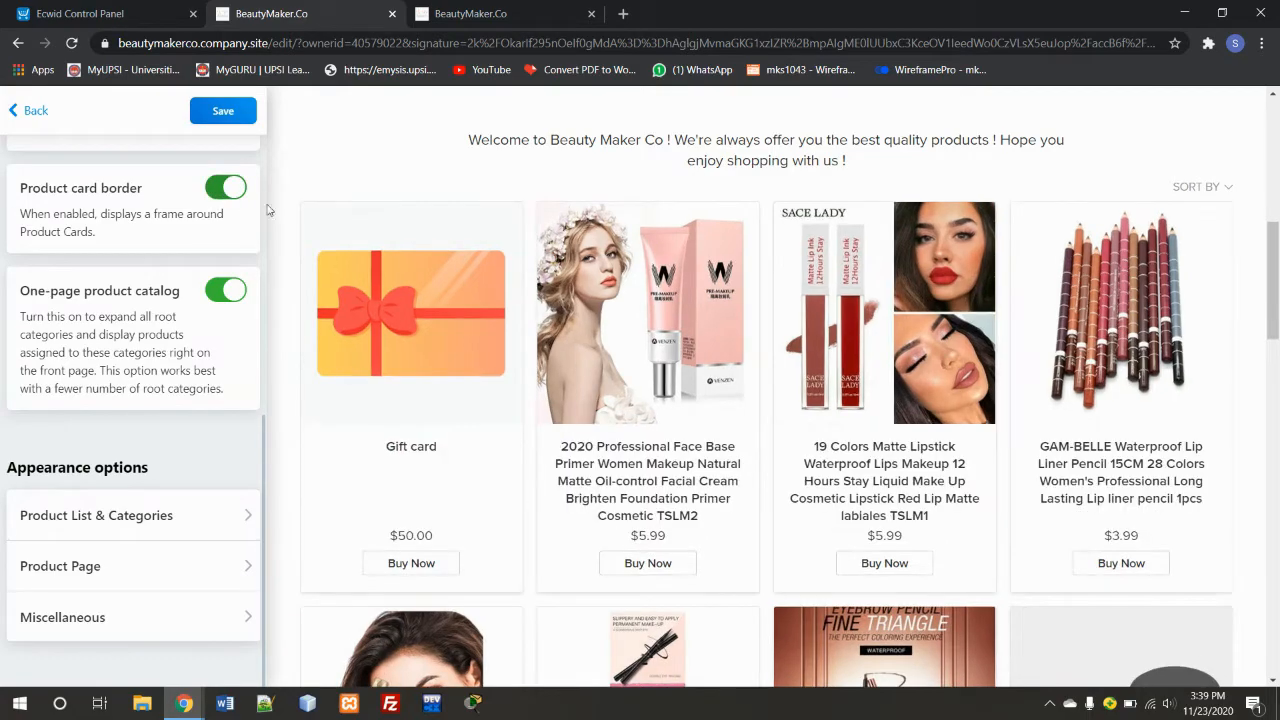
scroll(329, 257, down, 1)
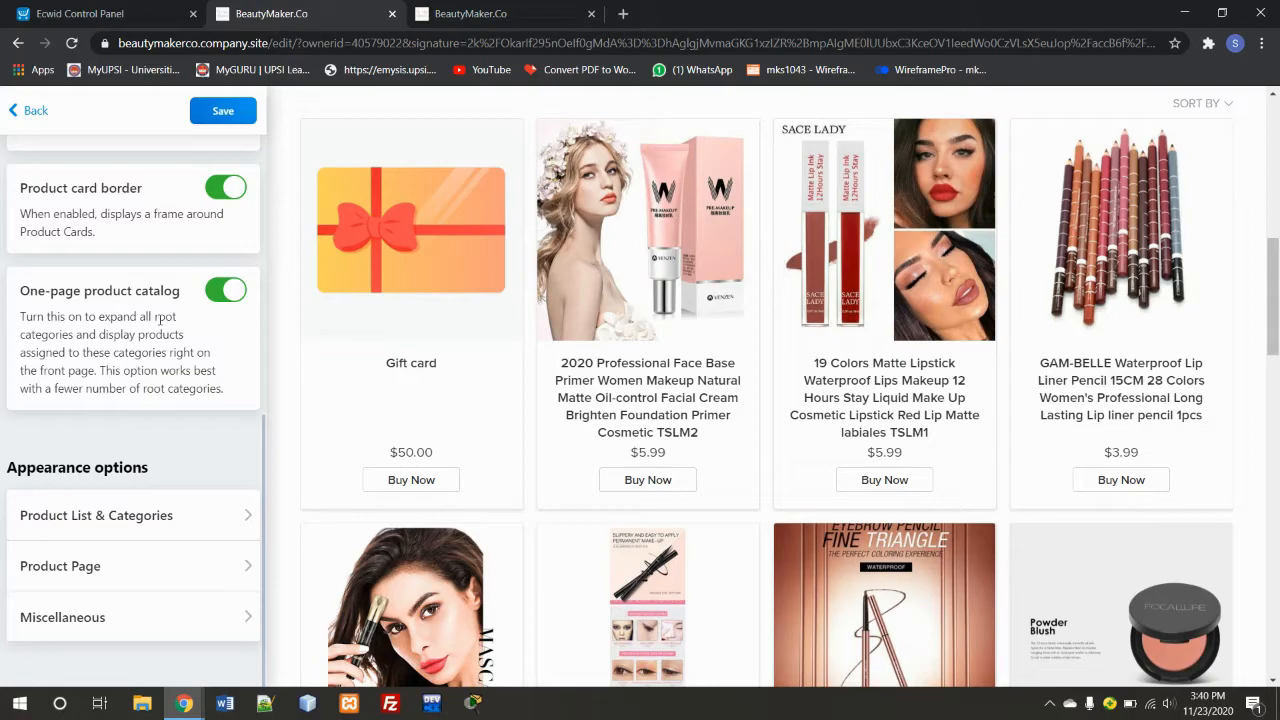
Examine the Product List & Categories options, including product details, category names' position, navigation and image settings.
click(108, 518)
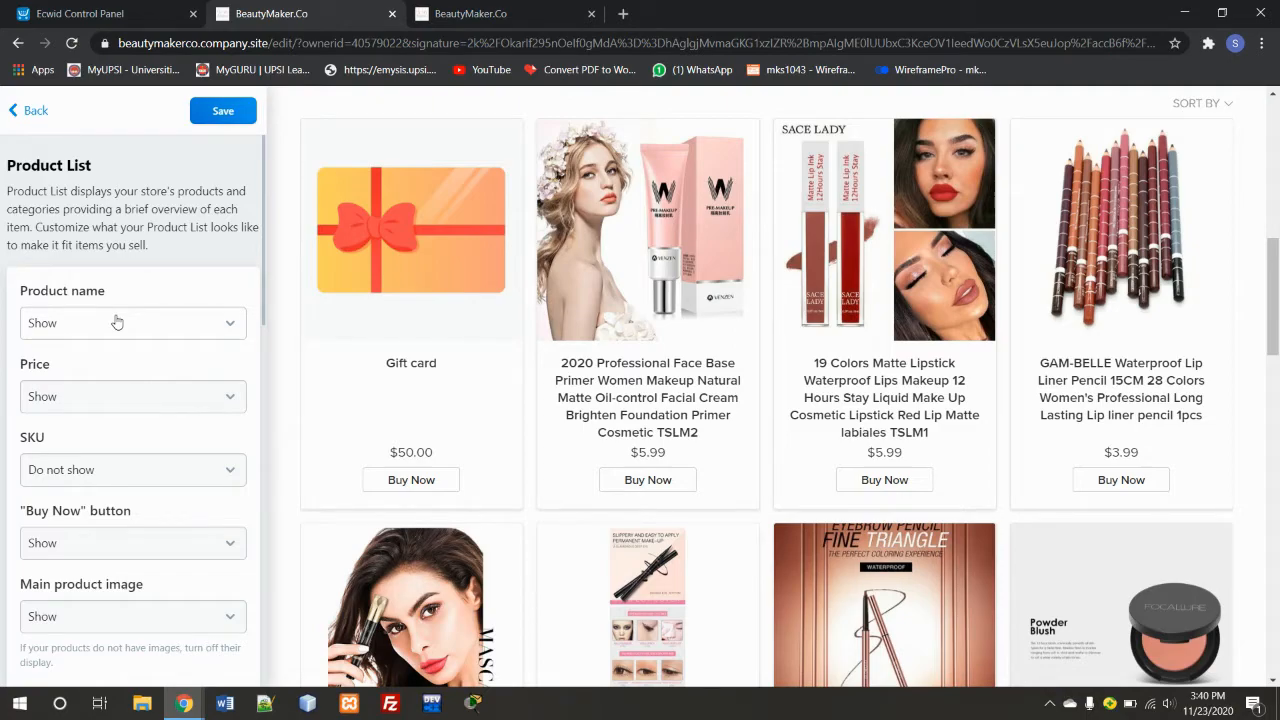
scroll(80, 515, down, 2)
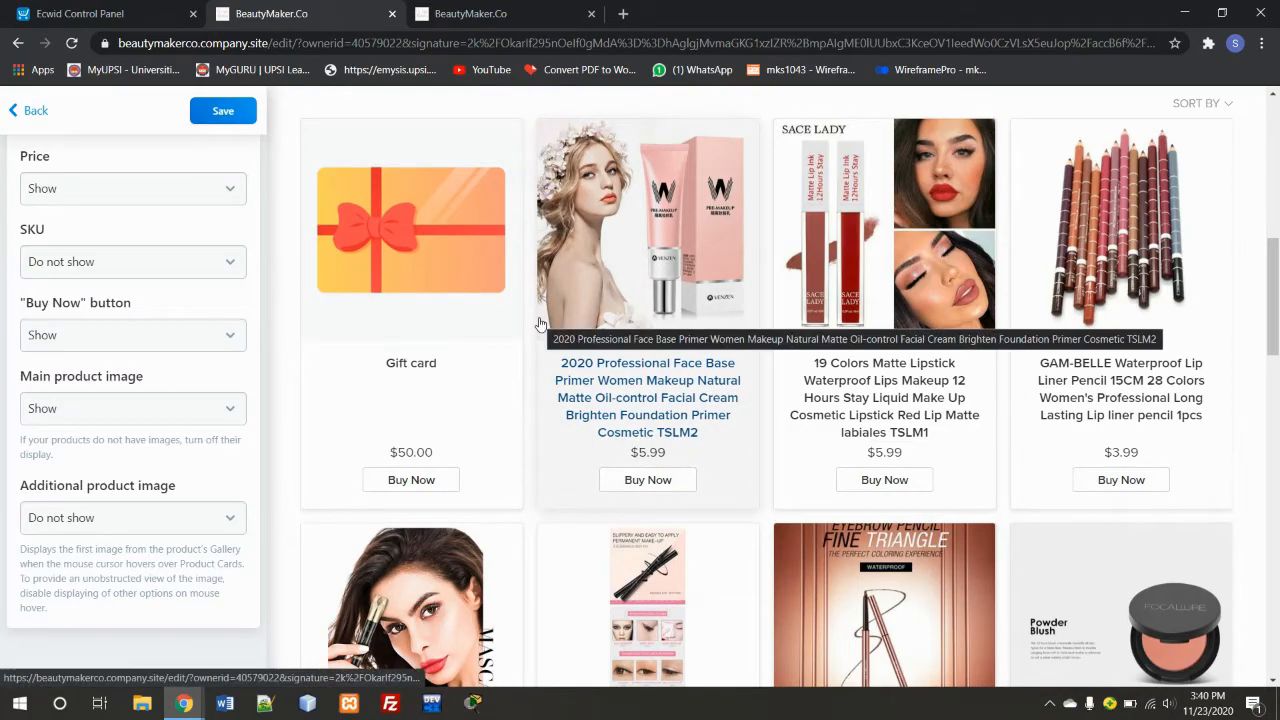
scroll(213, 413, down, 2)
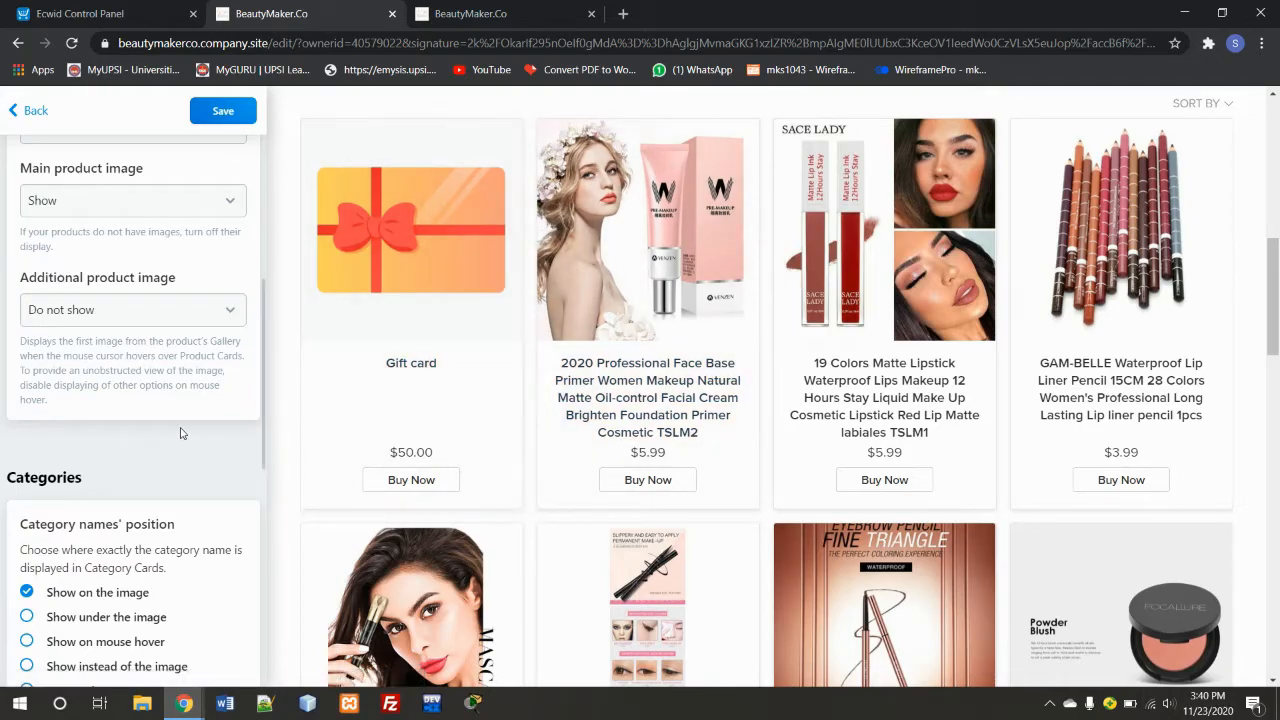
scroll(184, 431, down, 2)
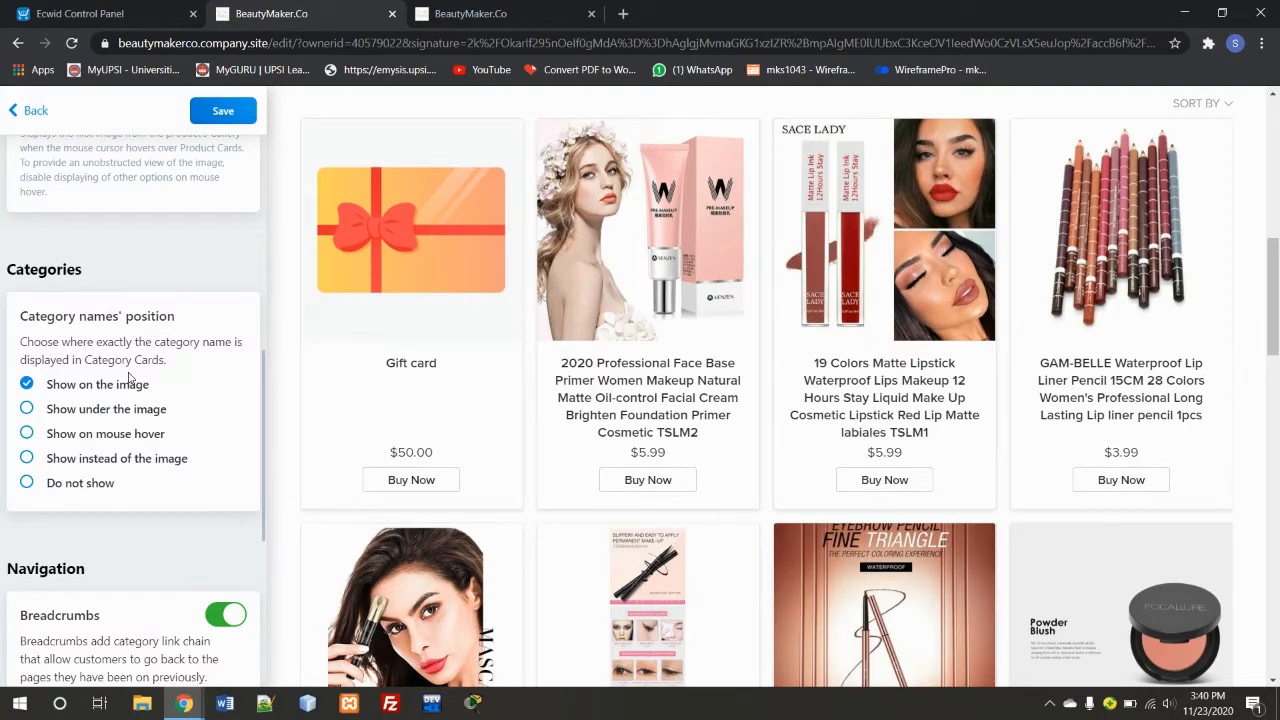
scroll(128, 377, down, 2)
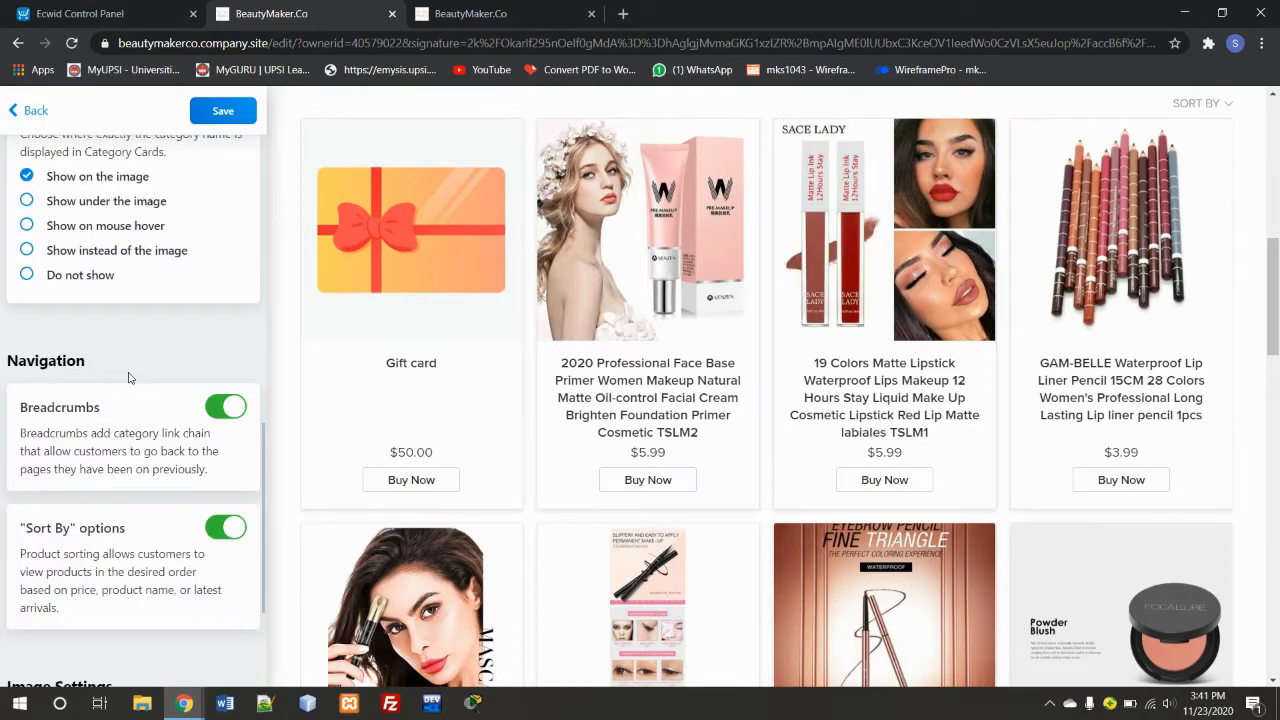
scroll(128, 377, down, 2)
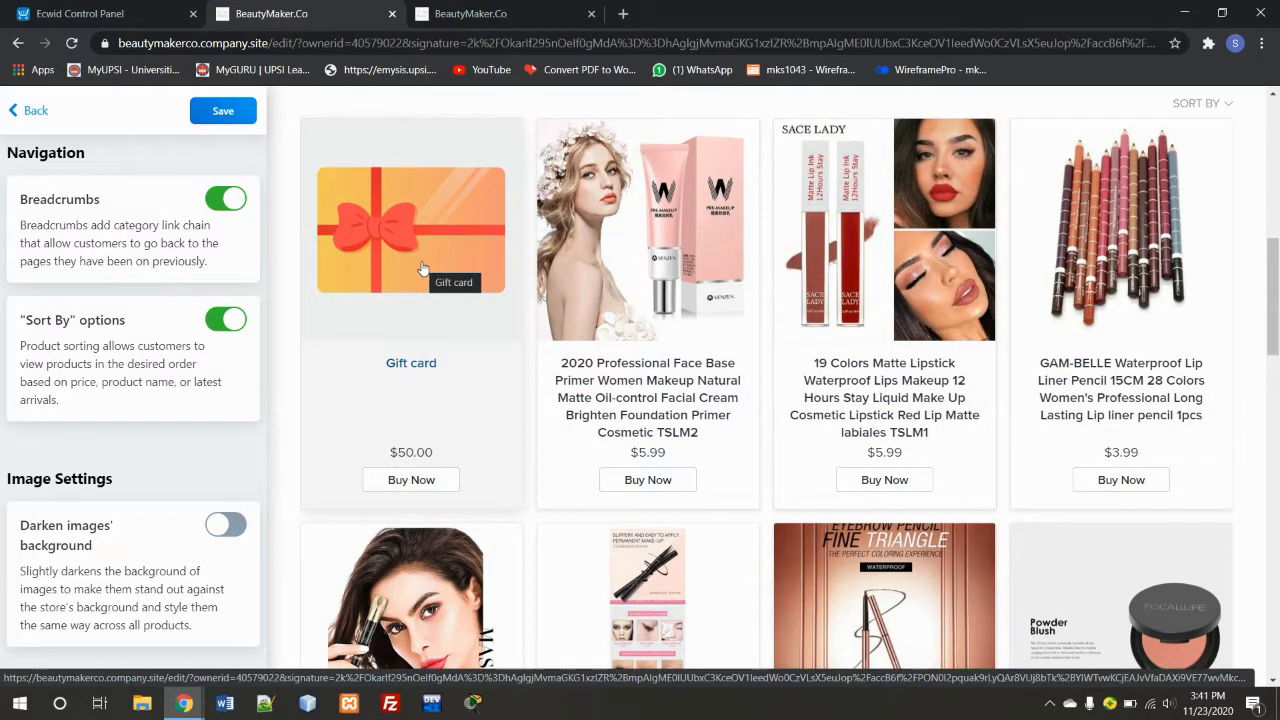
scroll(422, 270, down, 1)
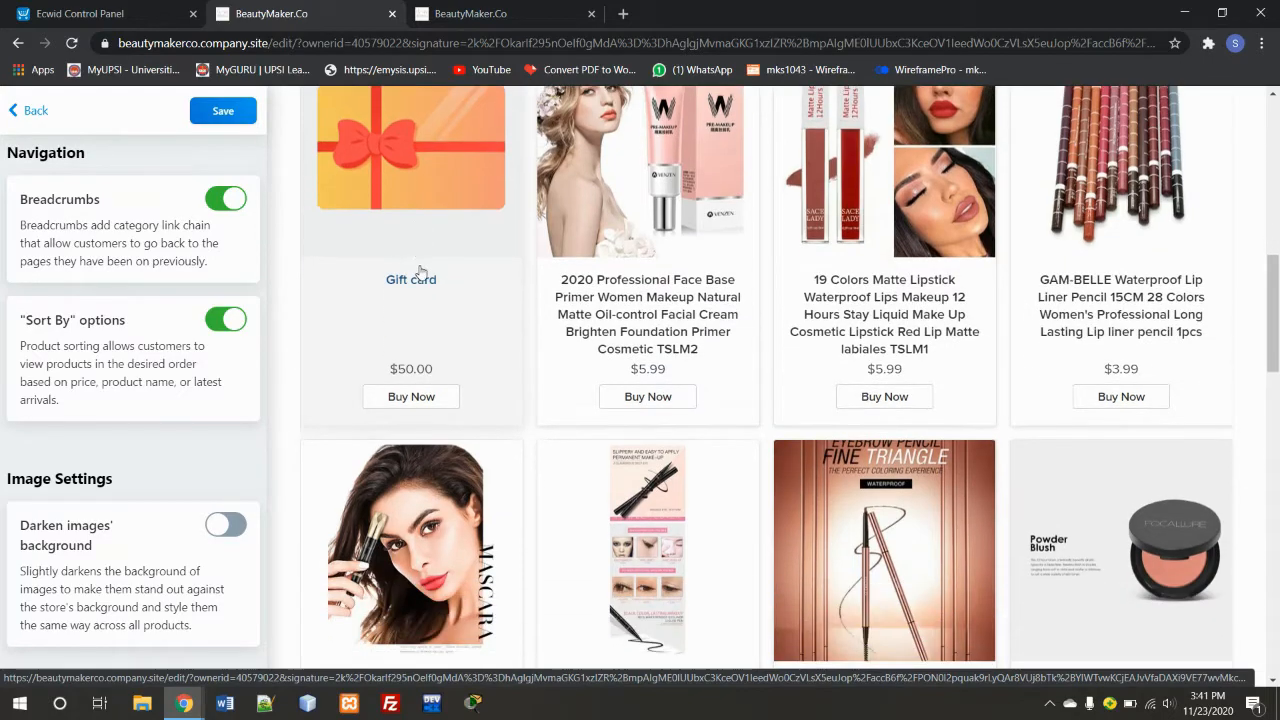
scroll(60, 440, down, 1)
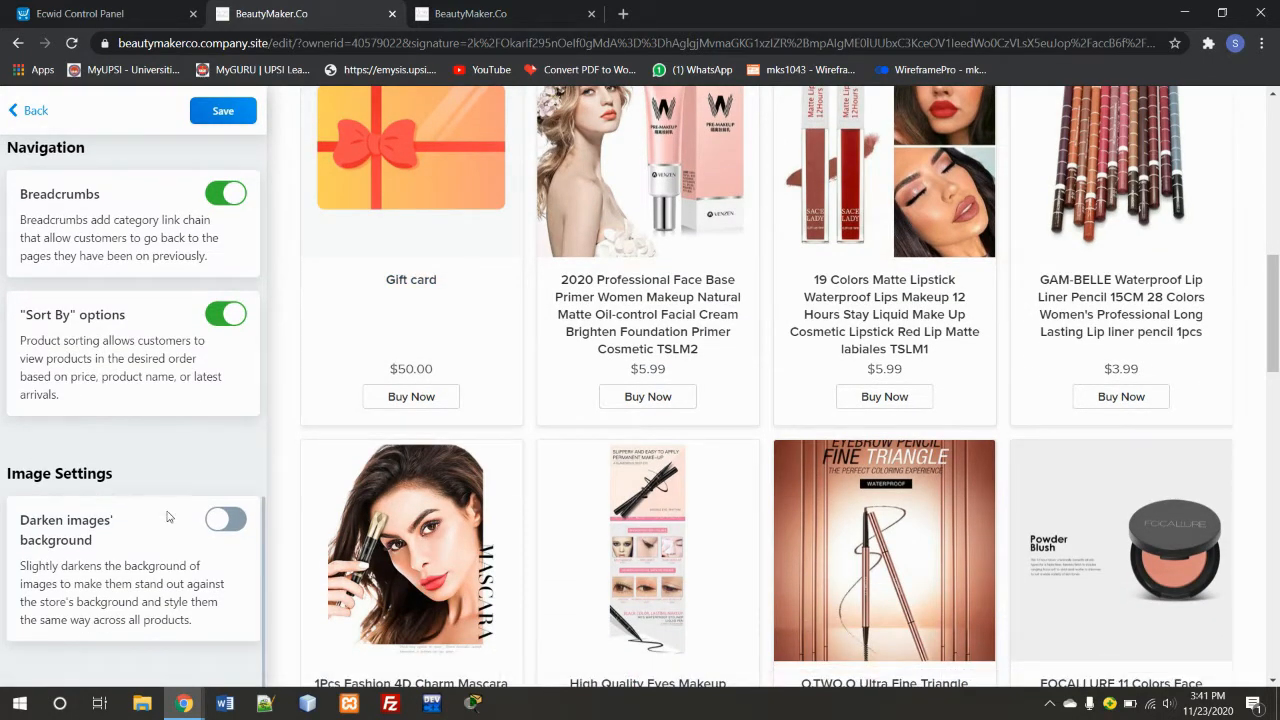
Turn the darkened image background on to preview it on the products, and turn it off again.
click(226, 520)
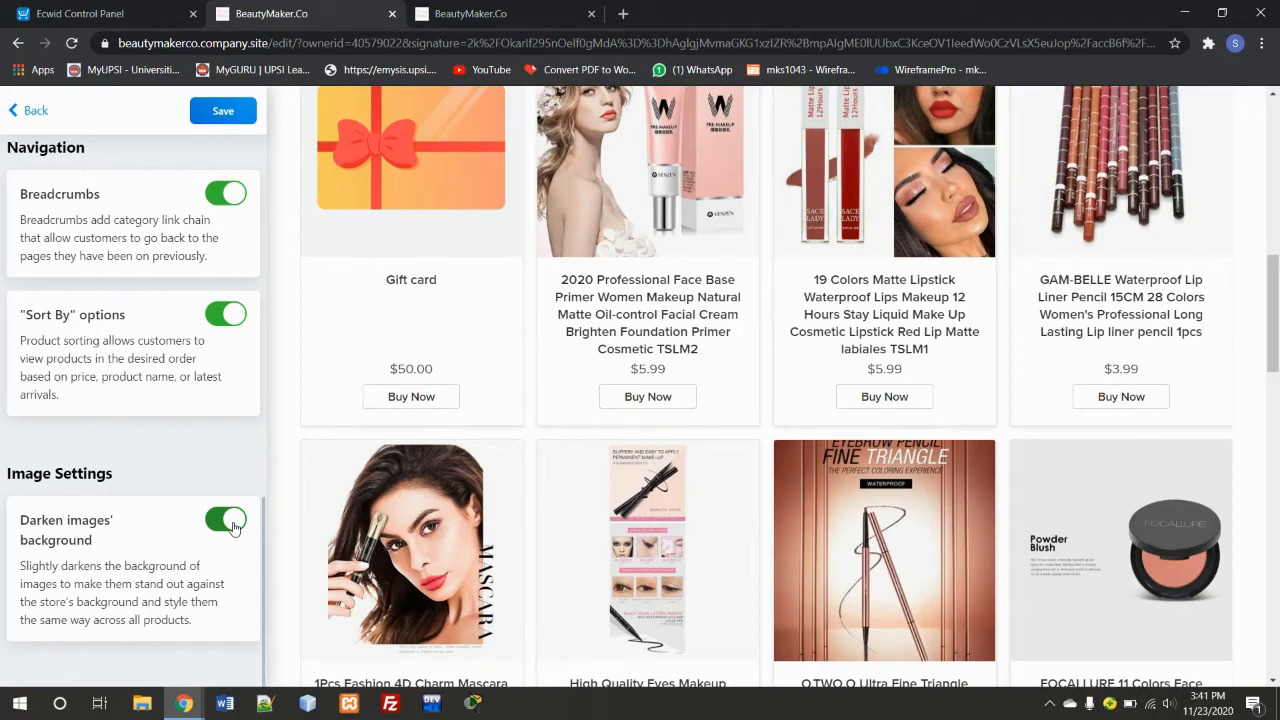
click(218, 522)
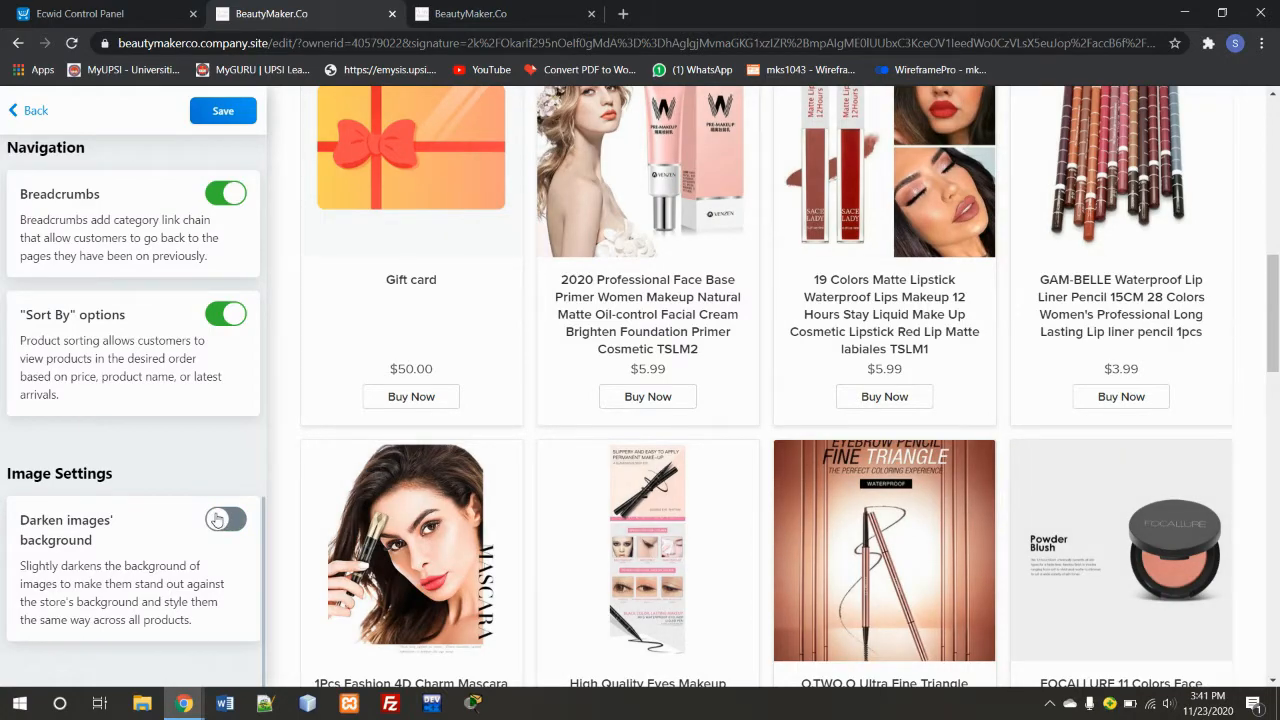
scroll(237, 458, down, 5)
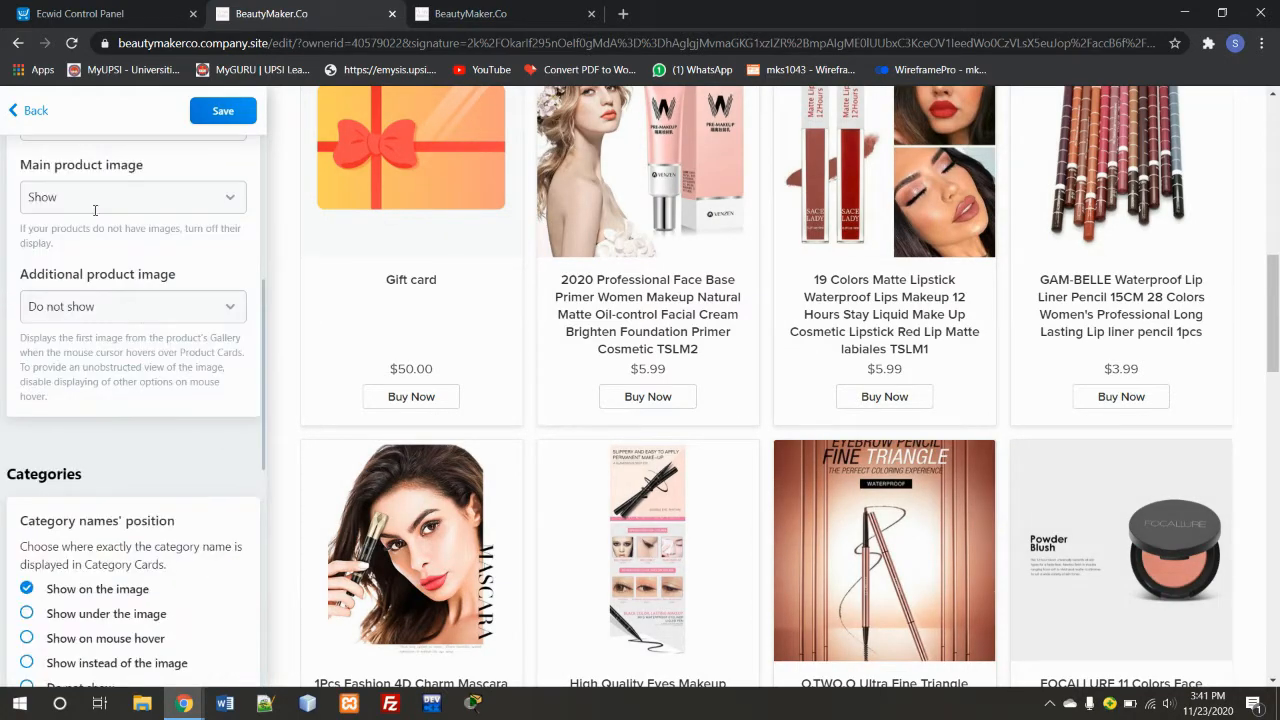
Open the Product Page options, preview the classic, mirrored and 3-column page layouts, and return to the default 2-column layout.
click(35, 110)
click(95, 562)
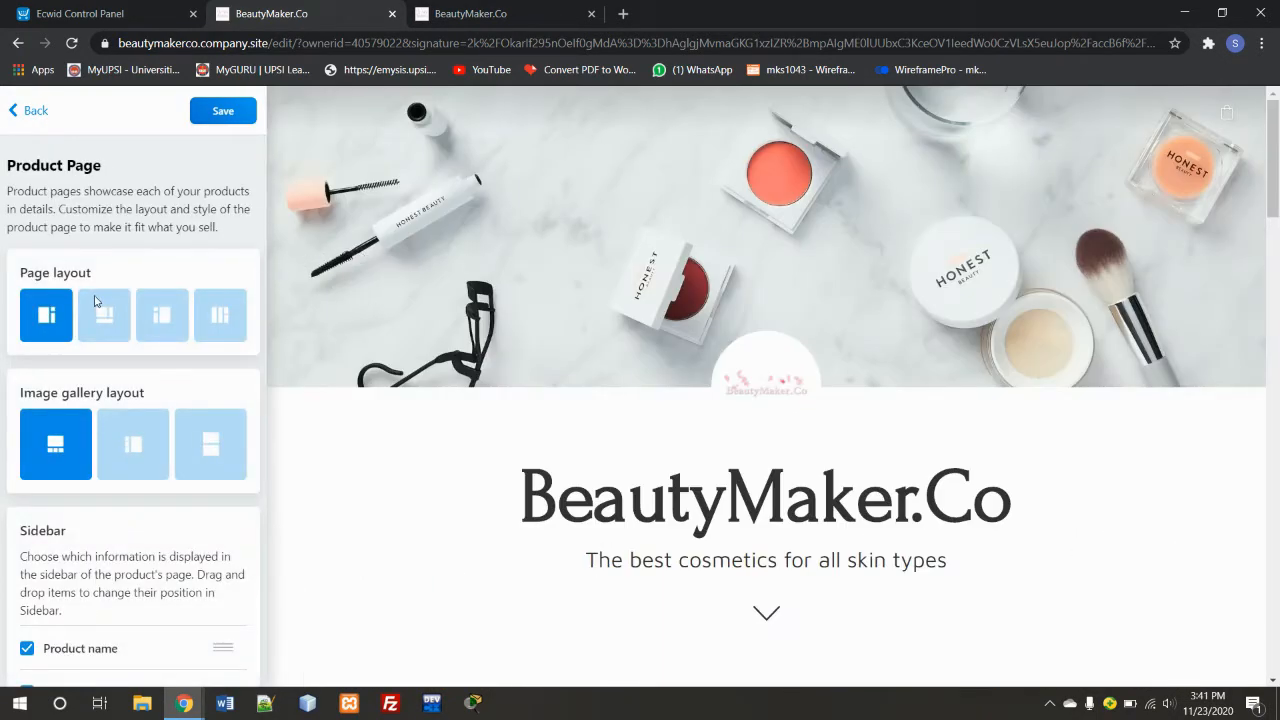
click(108, 318)
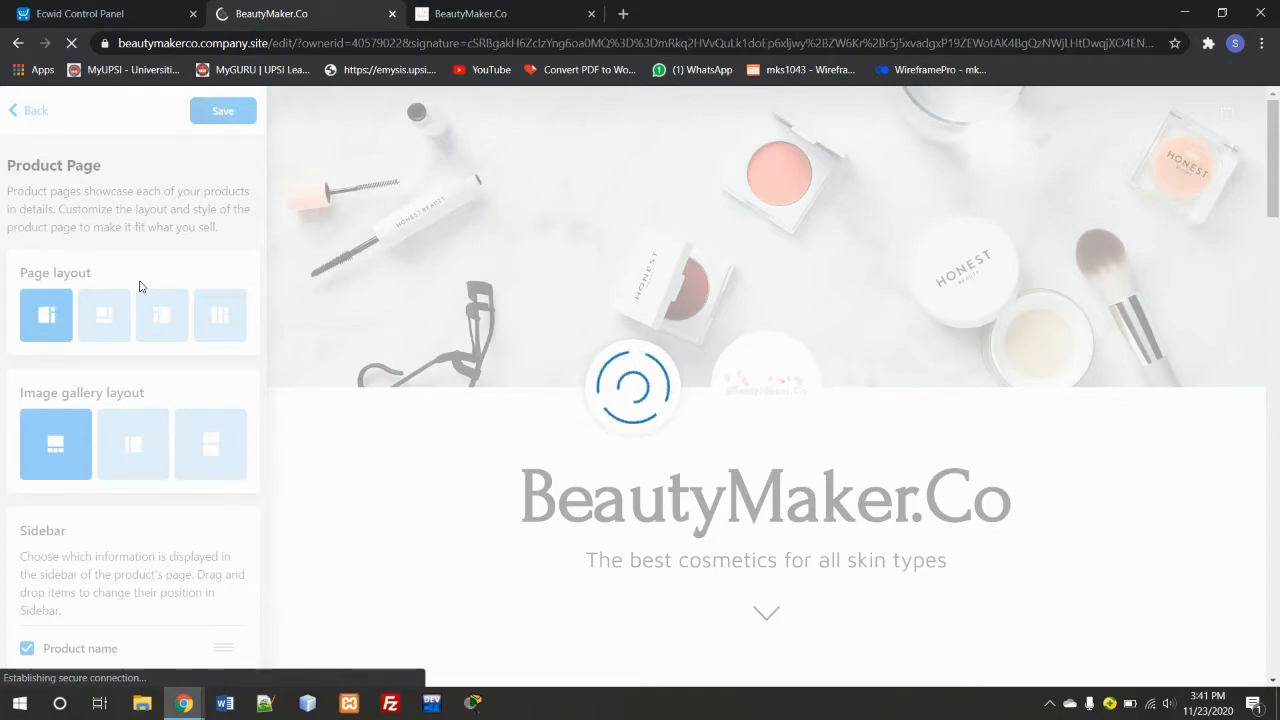
scroll(90, 472, down, 5)
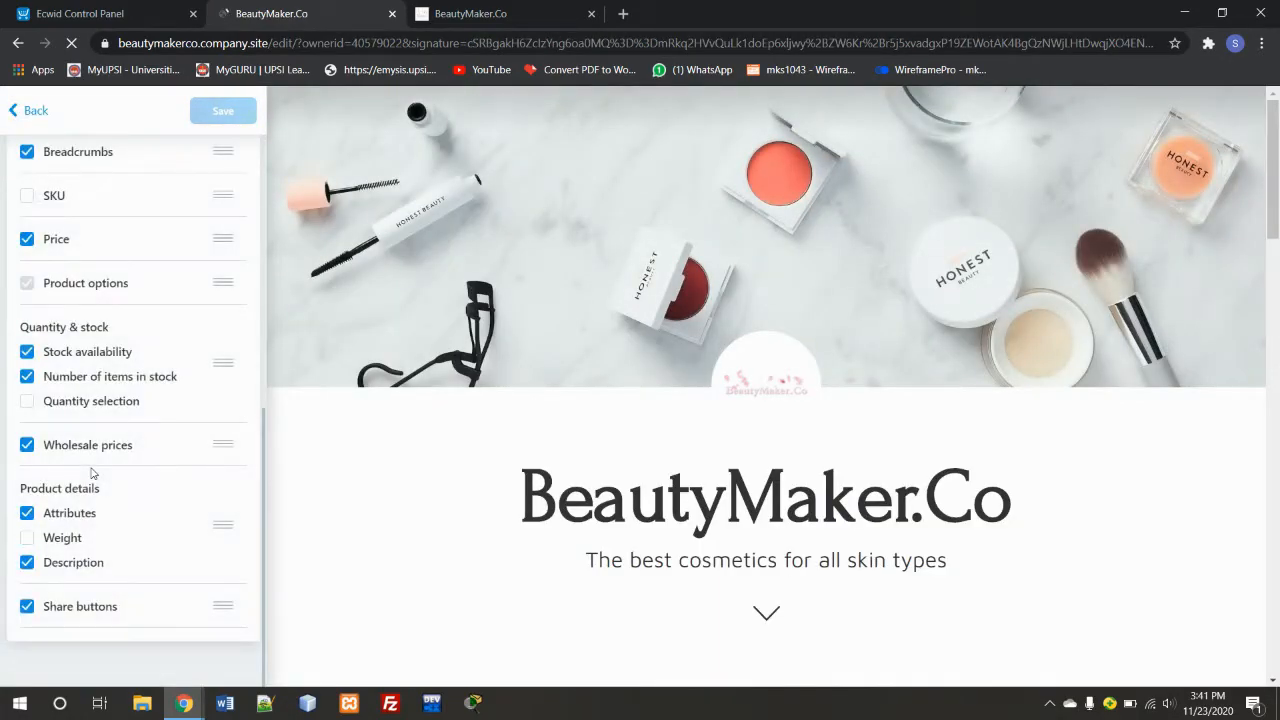
scroll(100, 465, up, 5)
click(85, 302)
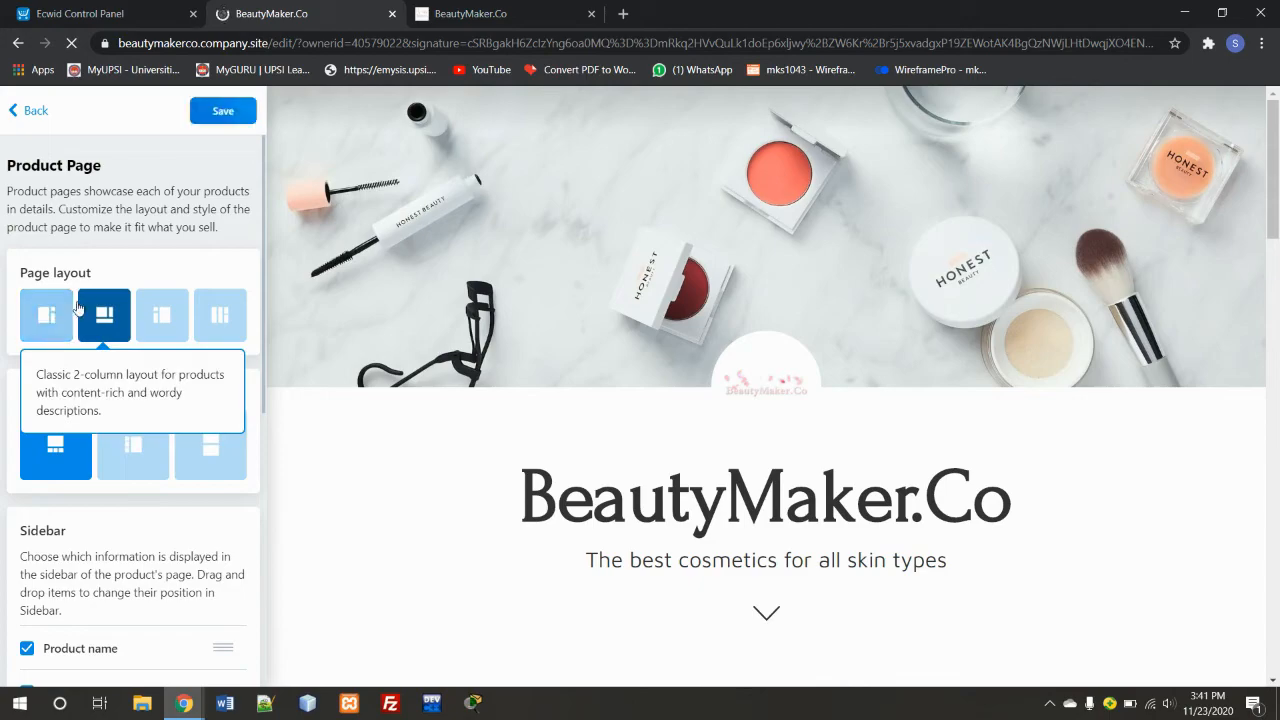
click(48, 315)
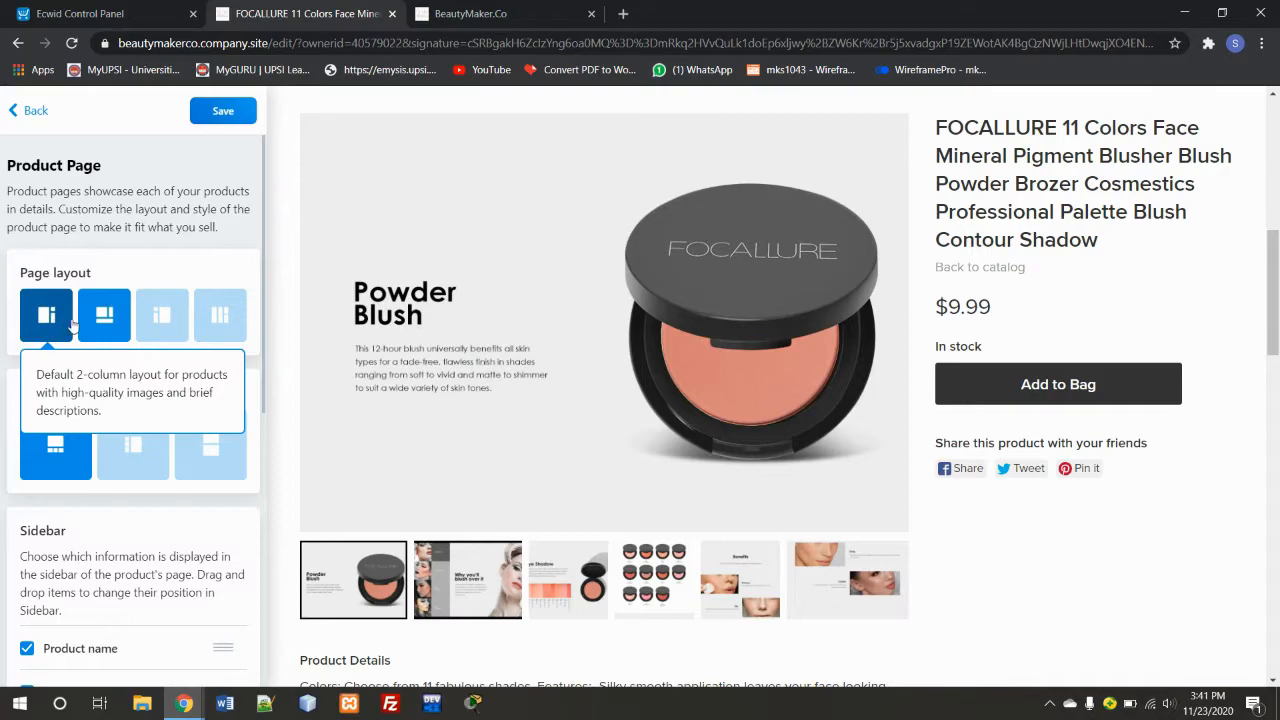
click(178, 328)
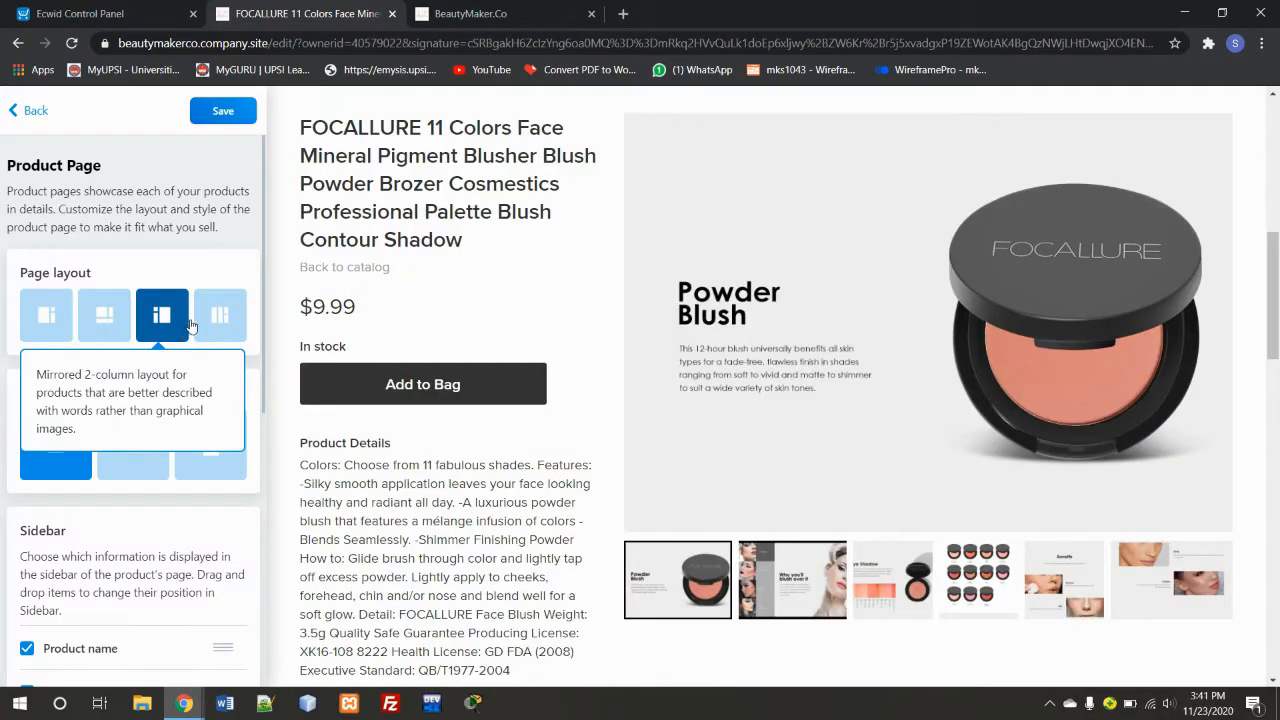
click(212, 320)
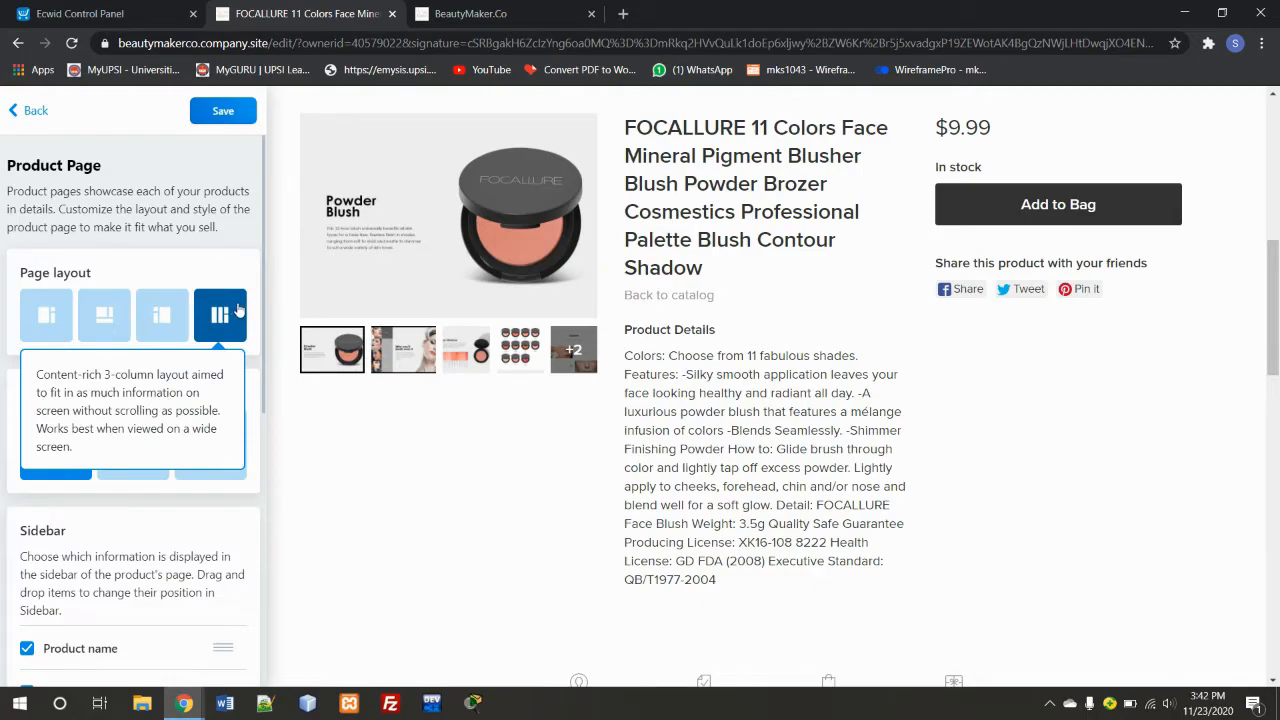
click(58, 320)
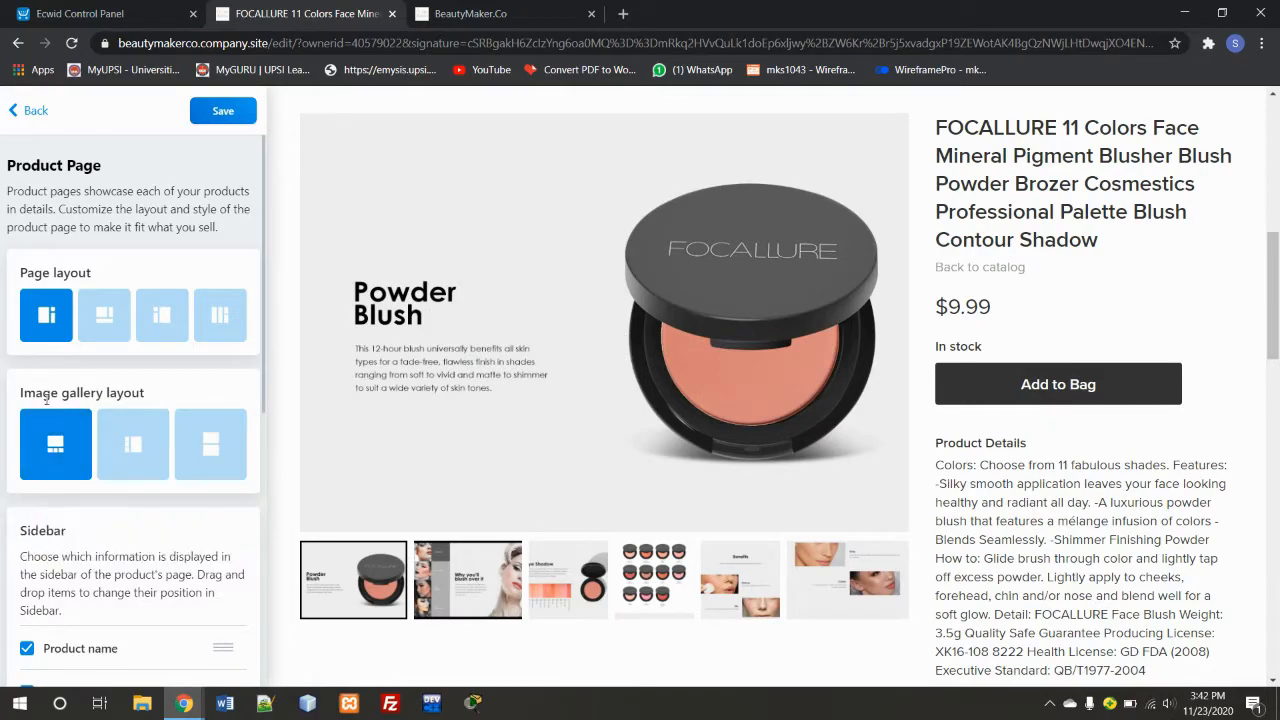
Preview the vertical-thumbnail and stacked image gallery layouts on the product page, and set the gallery back to thumbnails below the main image.
click(143, 437)
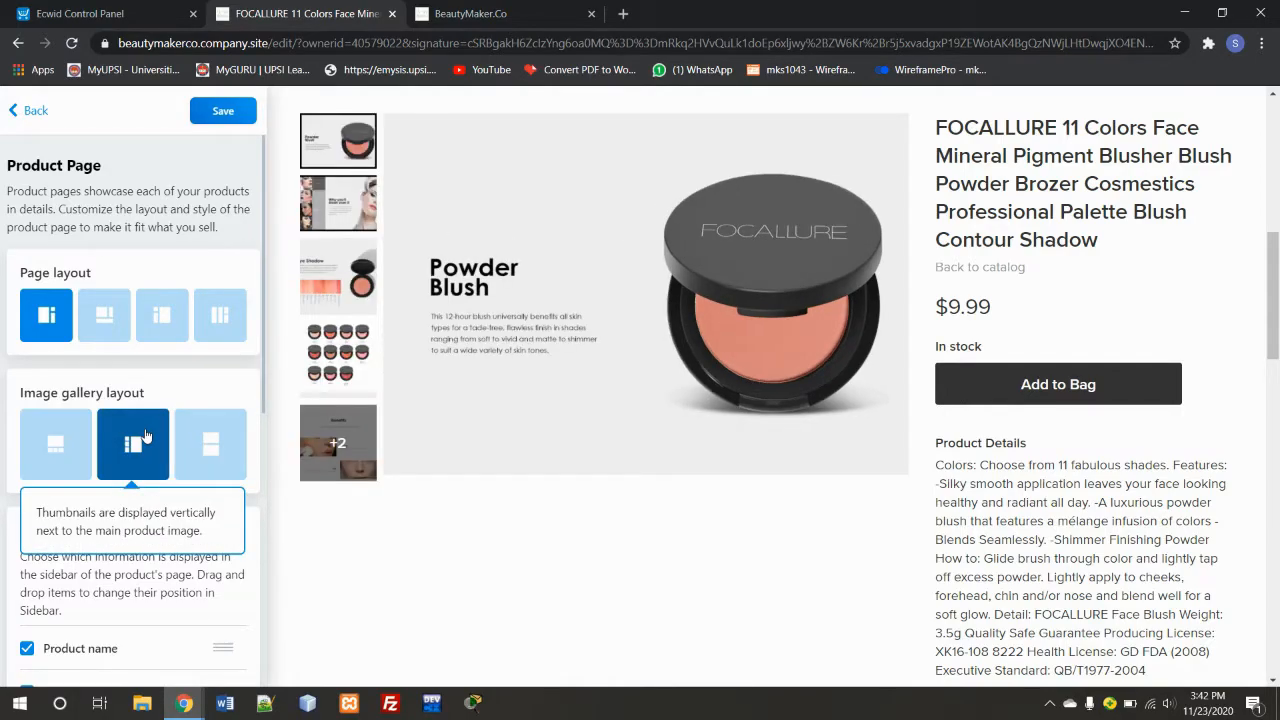
click(228, 439)
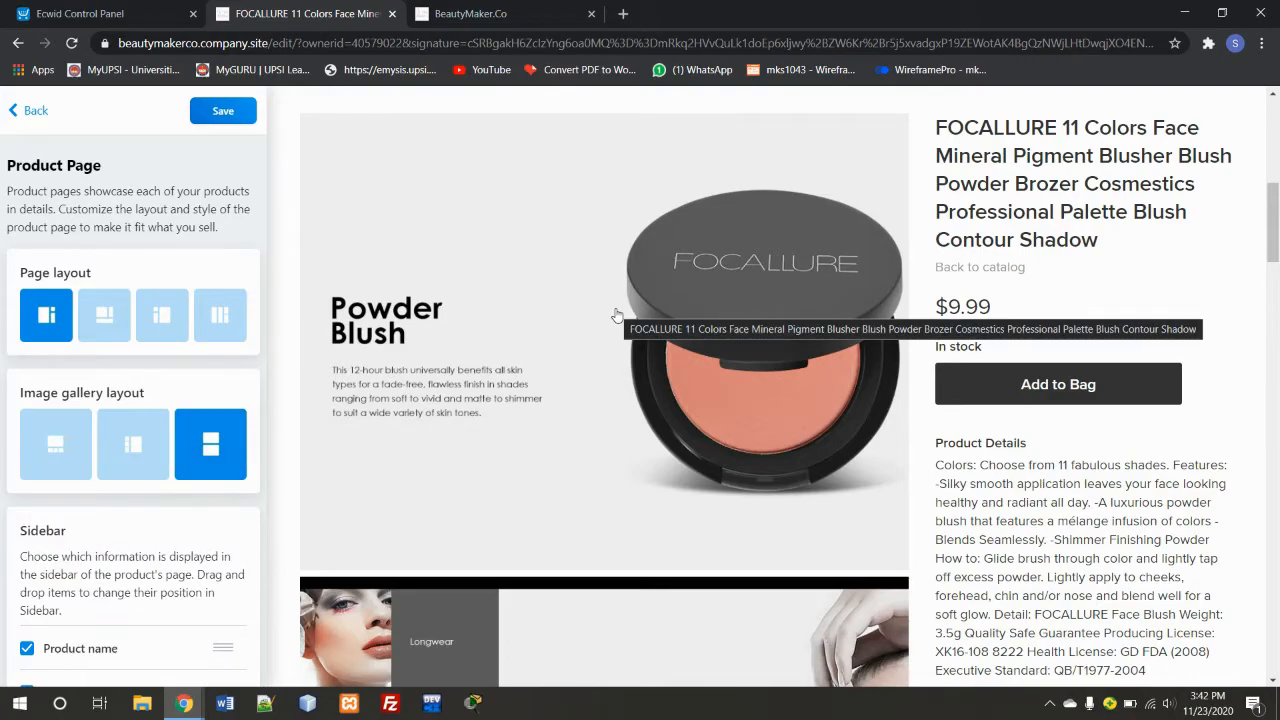
scroll(617, 315, down, 3)
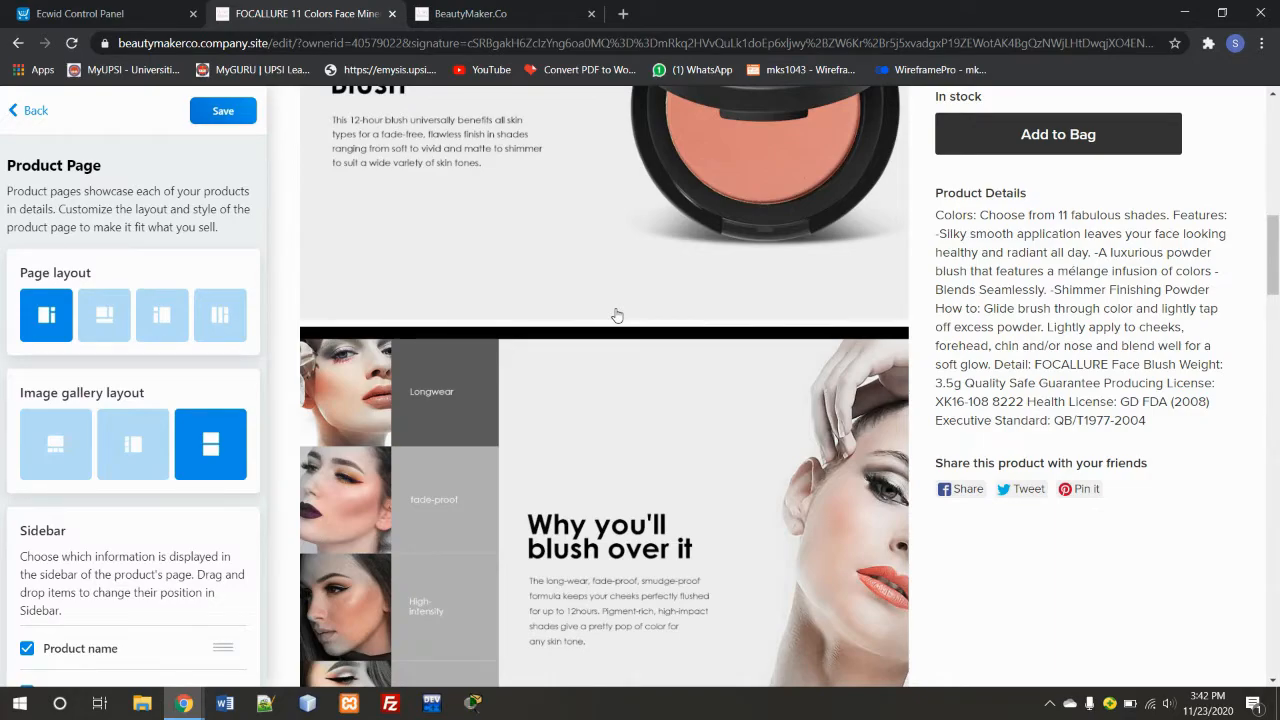
scroll(617, 315, down, 5)
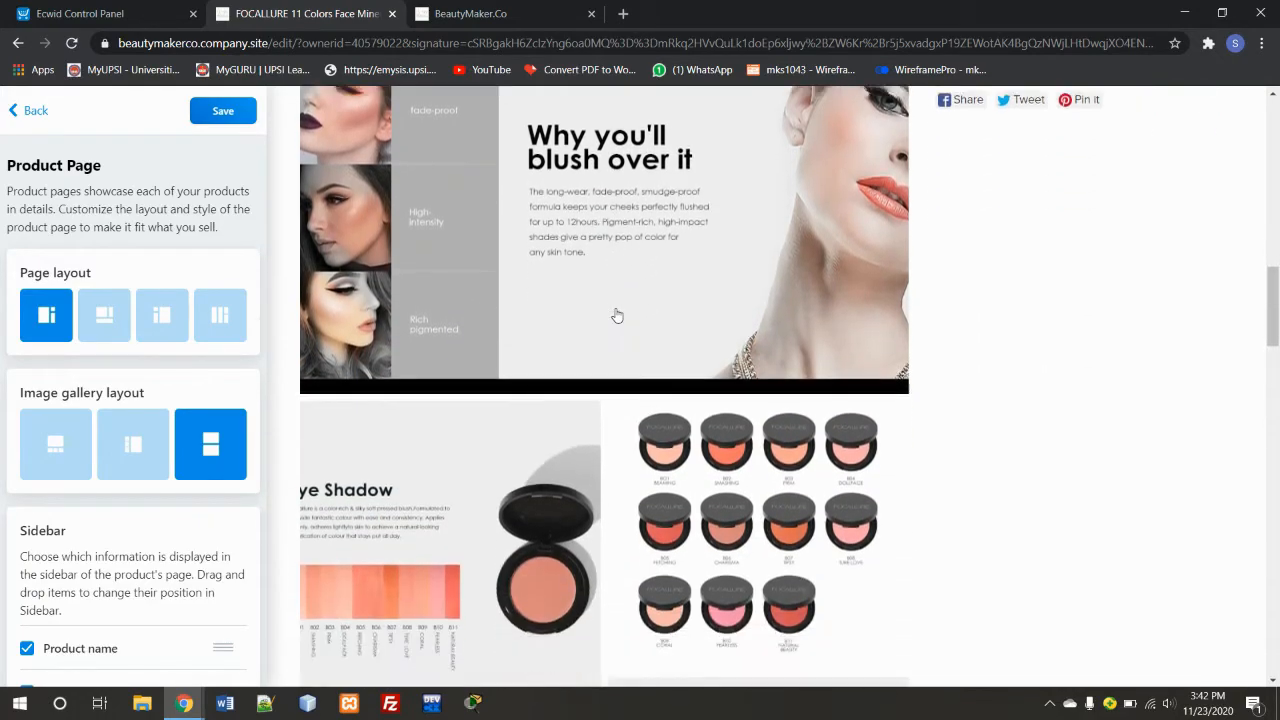
scroll(617, 315, down, 1)
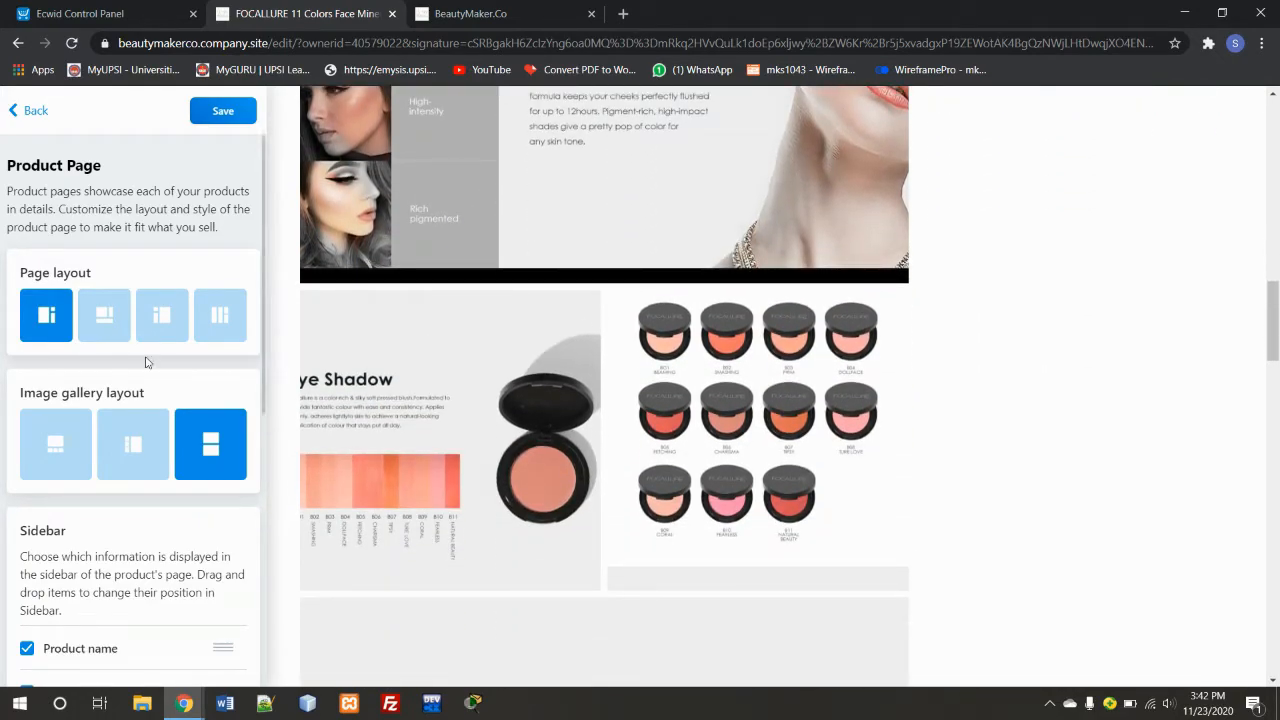
click(111, 445)
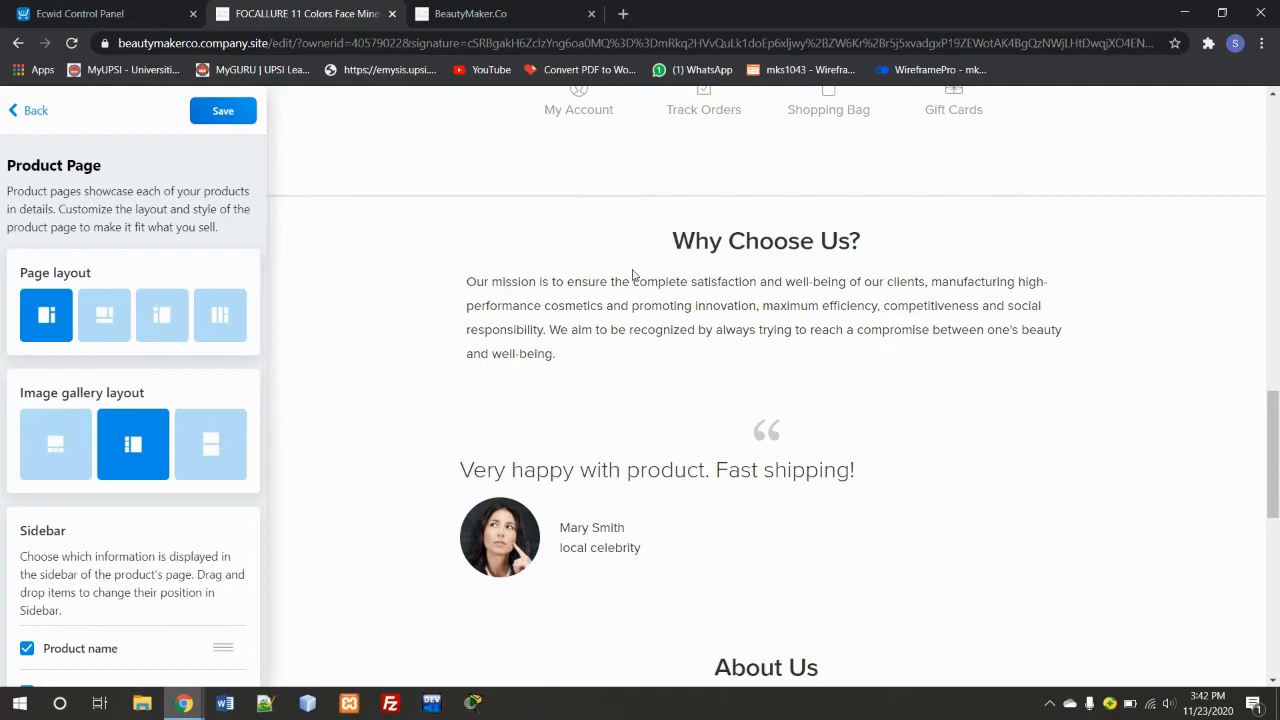
scroll(440, 283, up, 10)
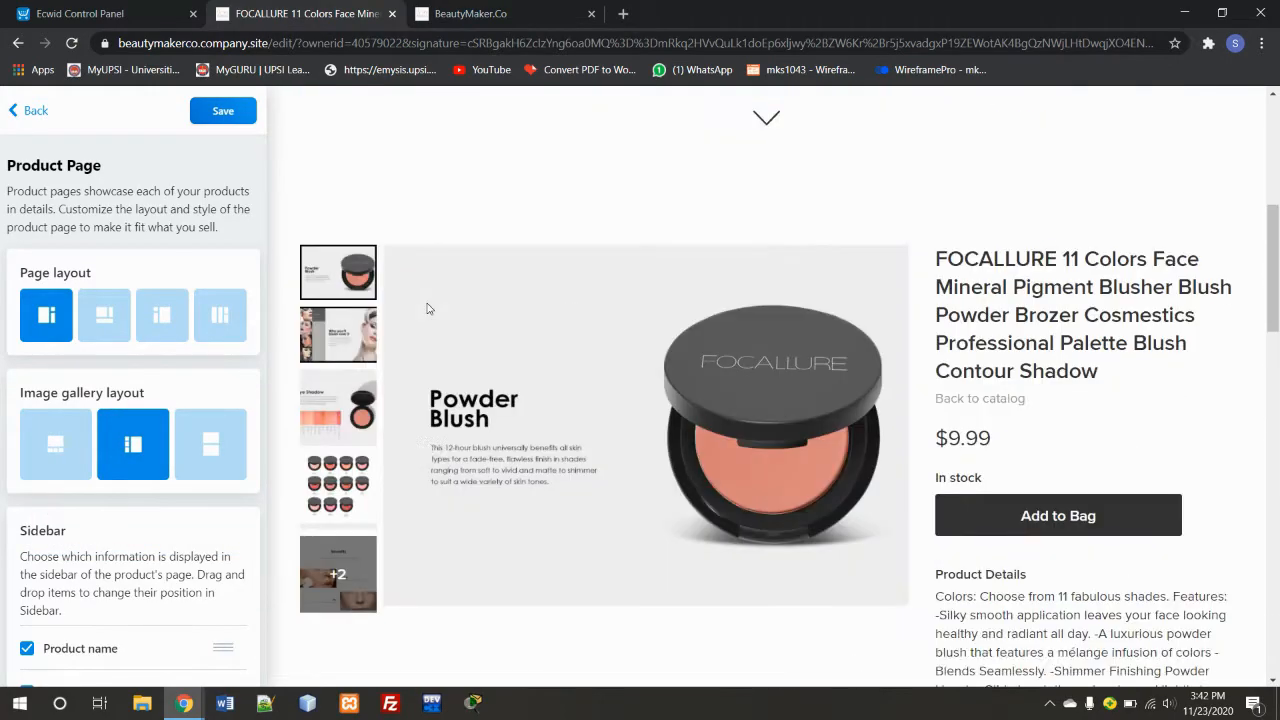
scroll(343, 320, down, 2)
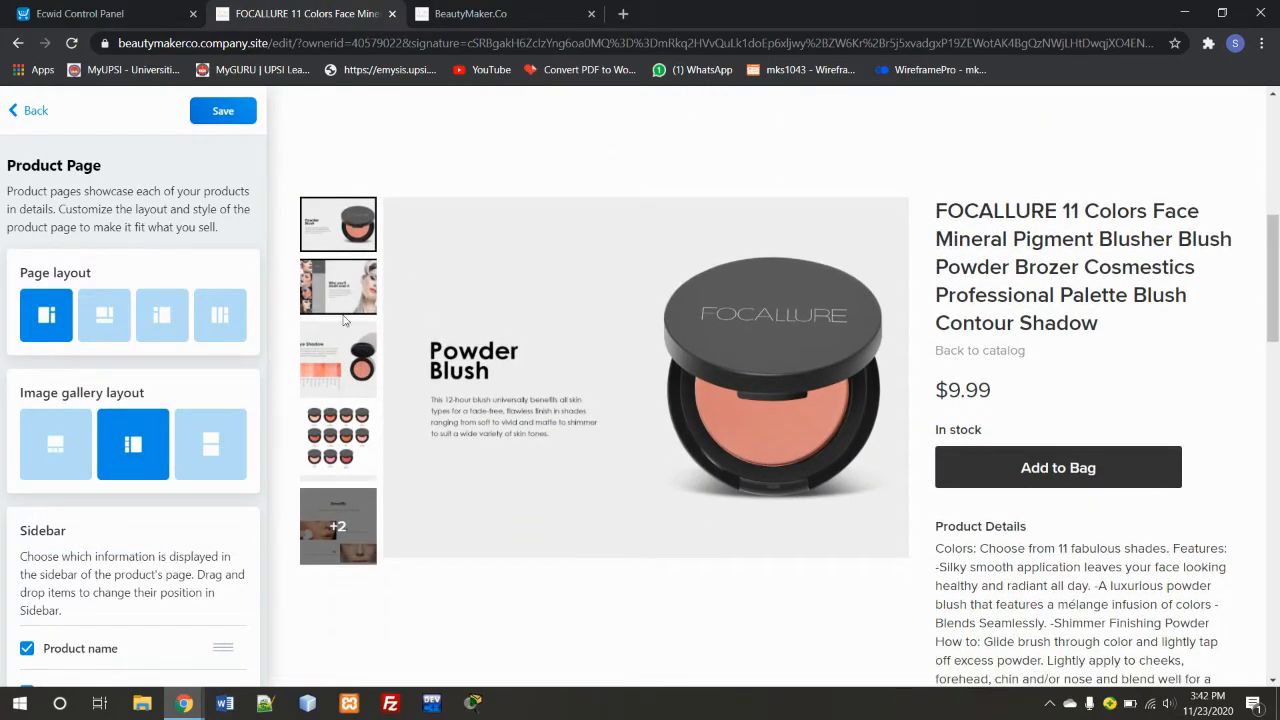
click(67, 447)
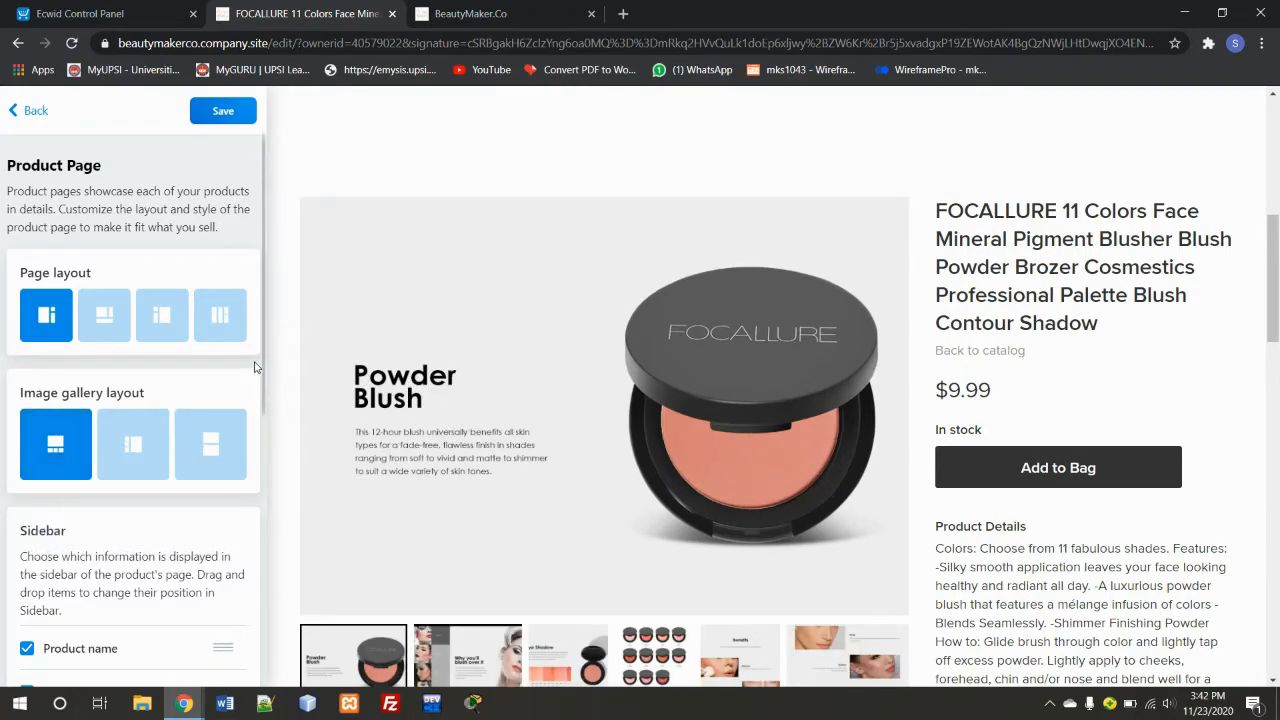
Examine the product page's Sidebar options, including breadcrumbs, SKU, price, quantity and stock, product details and share buttons.
scroll(191, 429, down, 4)
scroll(157, 418, up, 4)
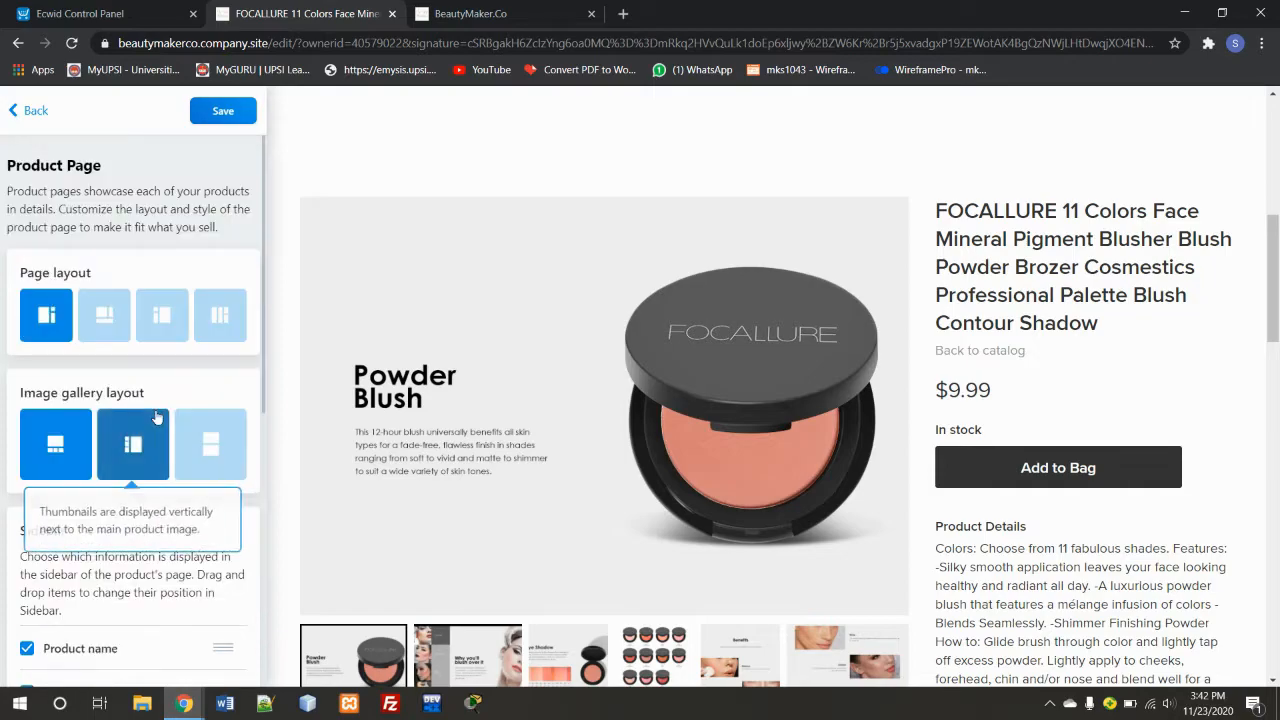
scroll(157, 418, down, 2)
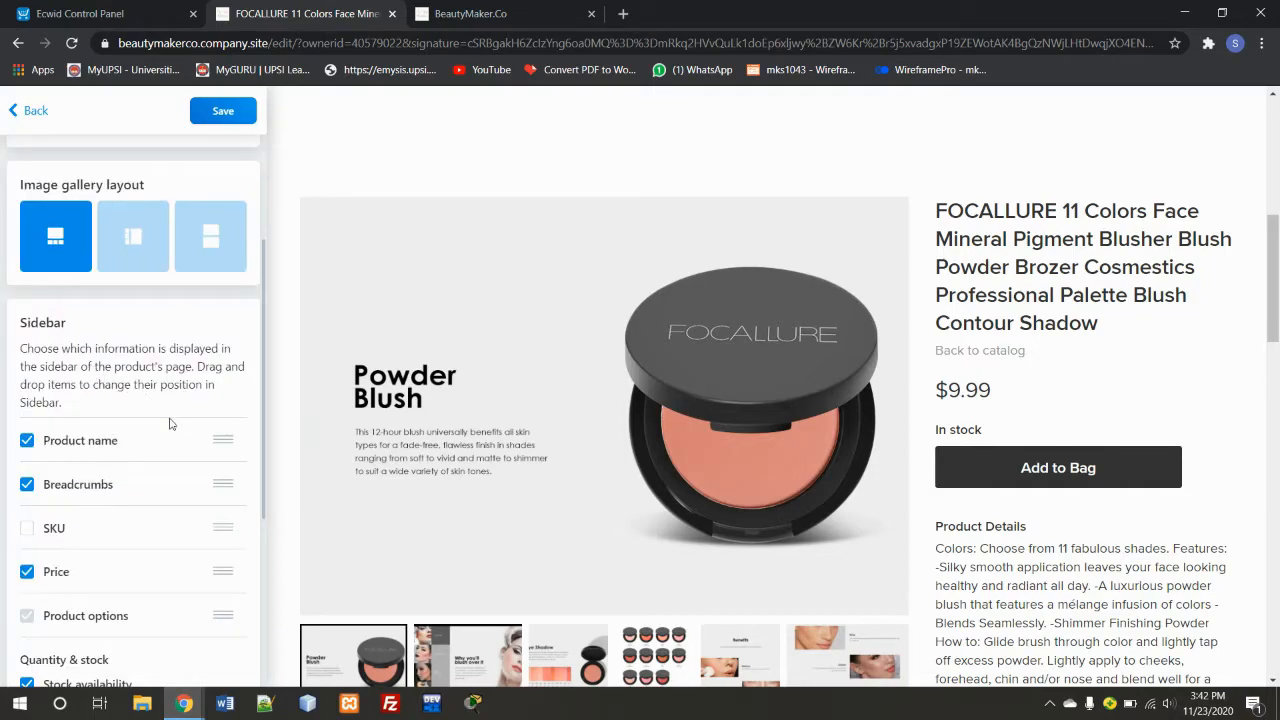
scroll(165, 430, down, 2)
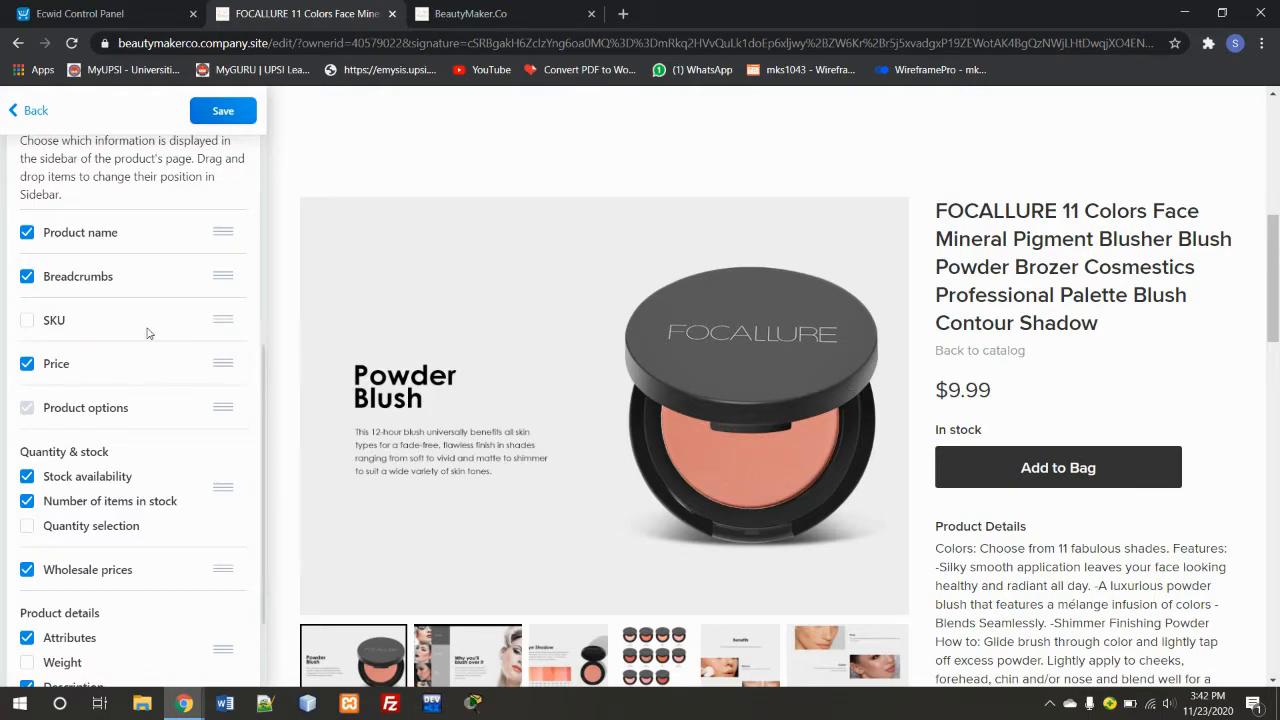
scroll(144, 385, down, 2)
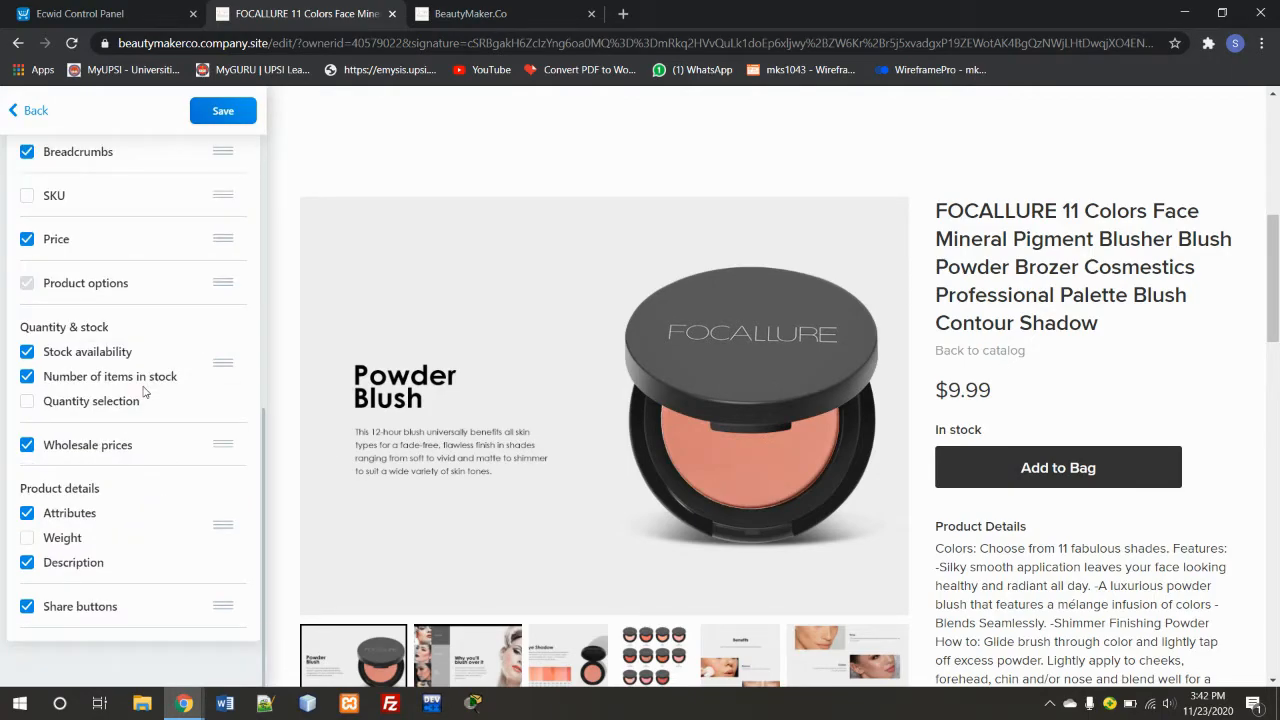
Open the store's Miscellaneous options and examine the footer menu, "Sign in" link and breadcrumbs settings alongside the store's footer links.
click(35, 113)
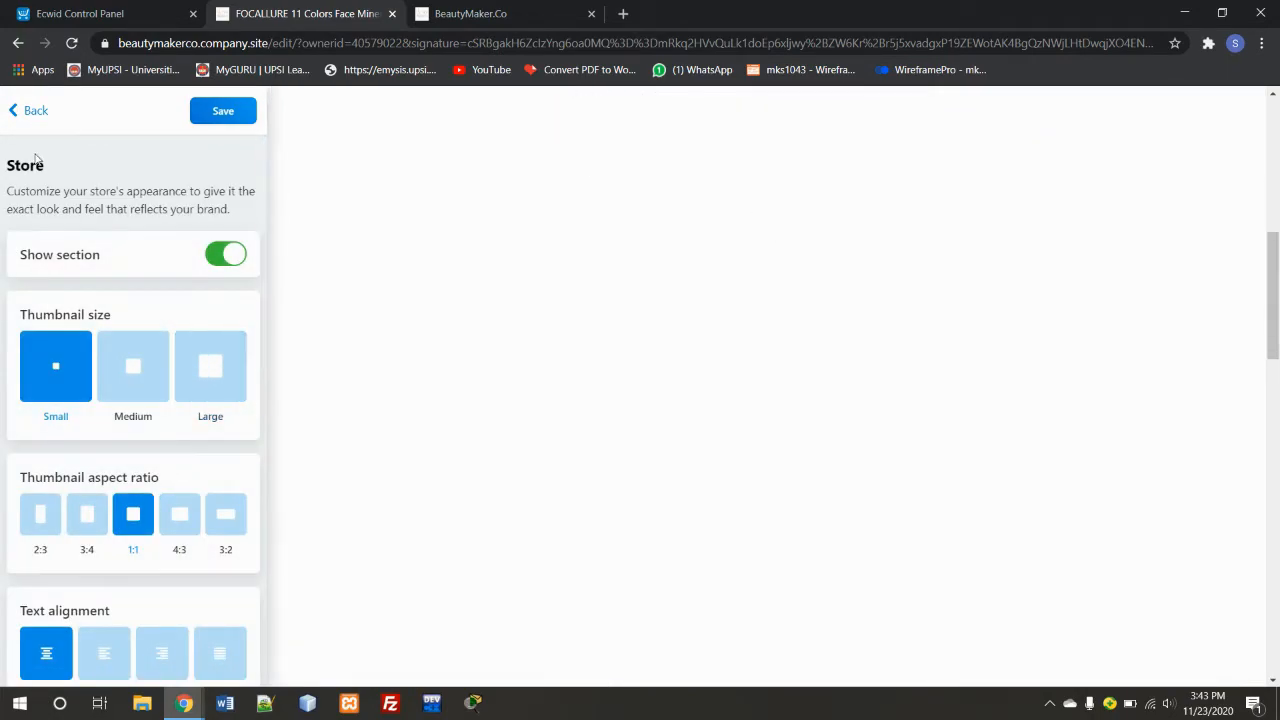
scroll(194, 450, down, 8)
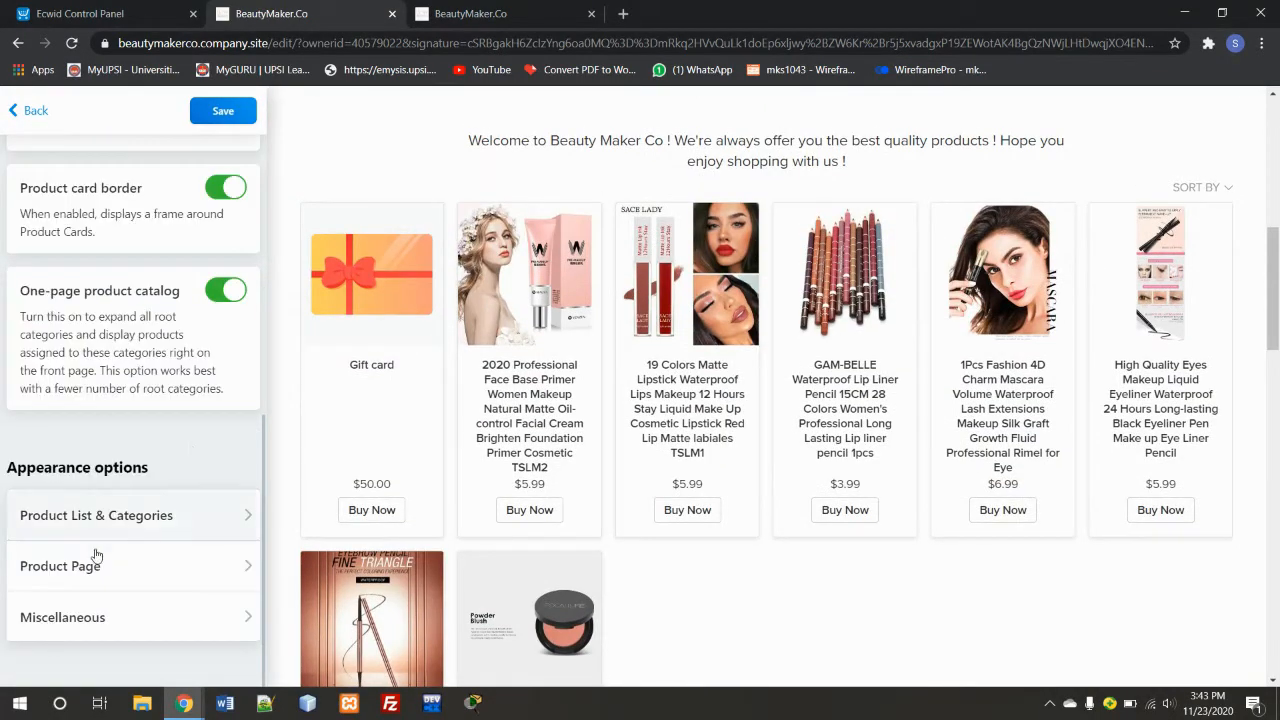
click(62, 617)
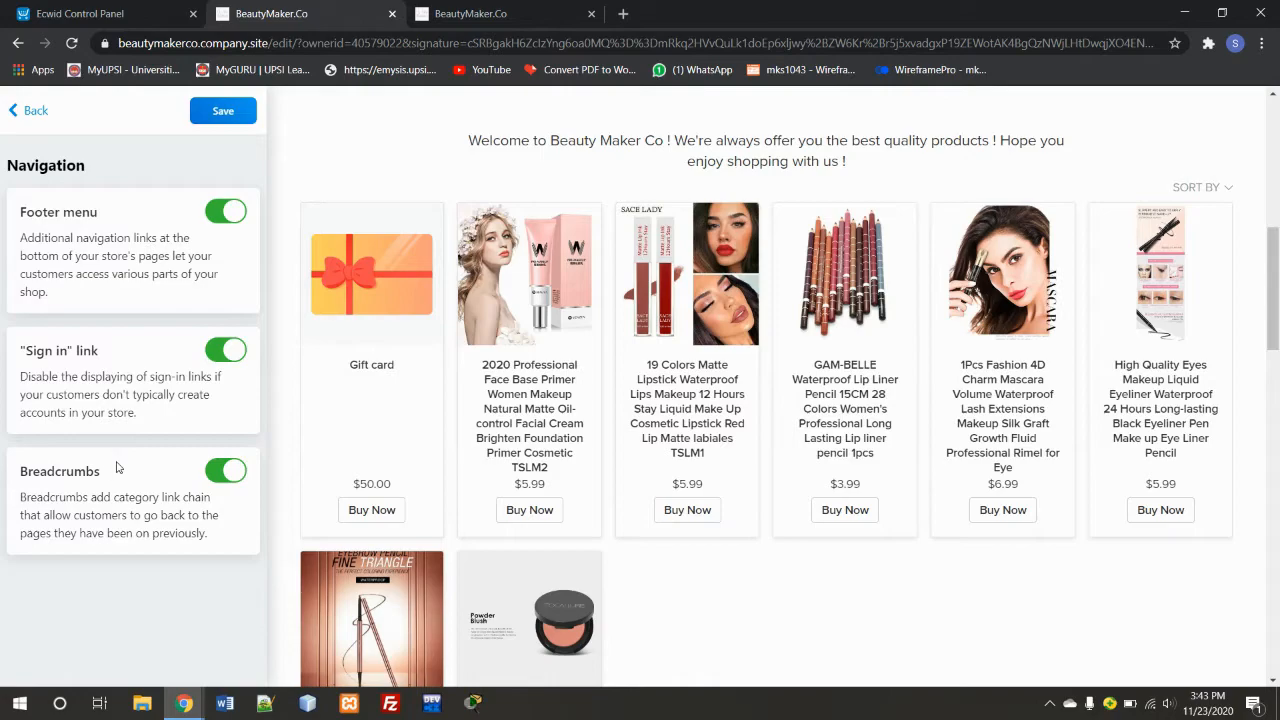
scroll(624, 246, down, 3)
scroll(712, 347, down, 1)
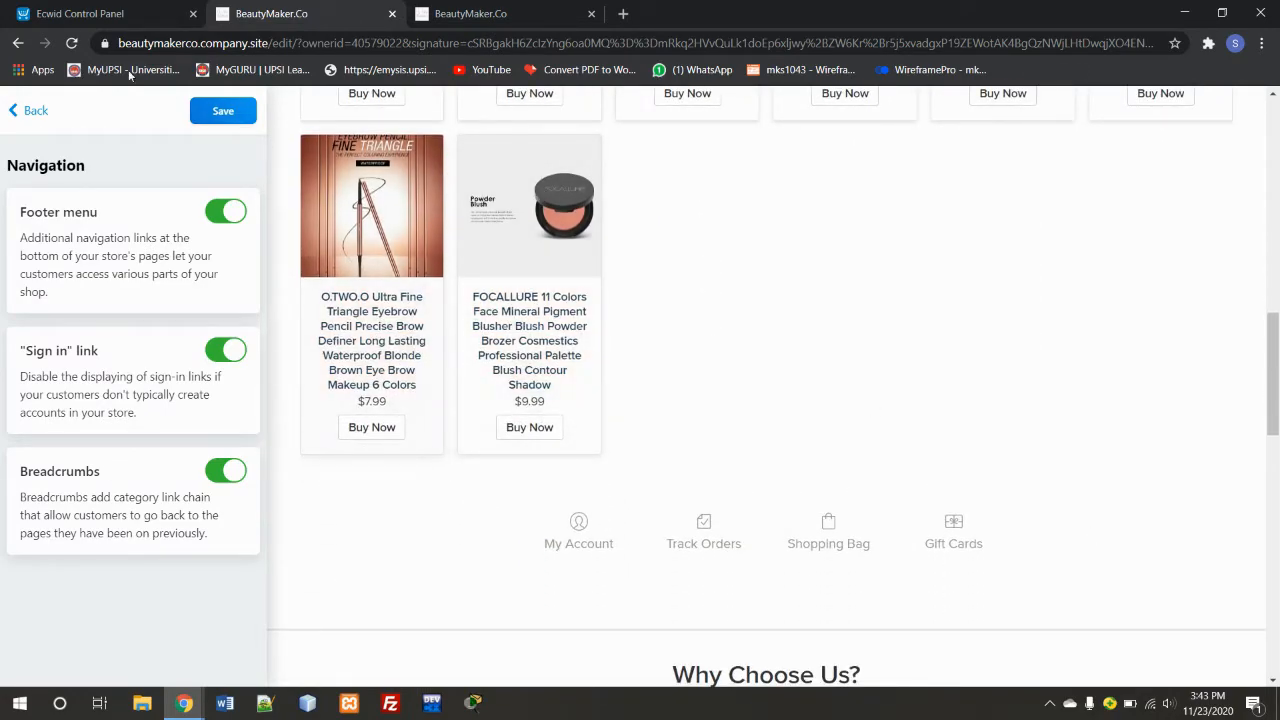
Leave the store options, review the Company's Mission section's visibility and description, and return to the site sections.
click(22, 112)
click(100, 517)
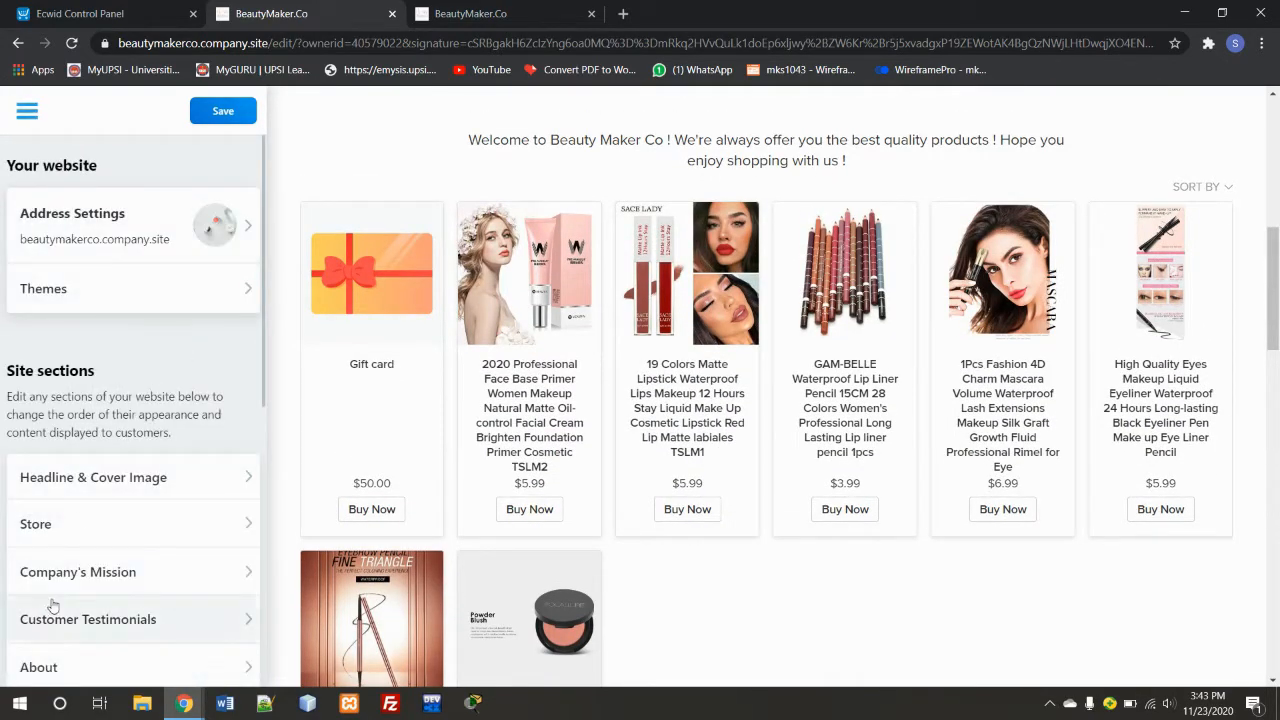
click(69, 580)
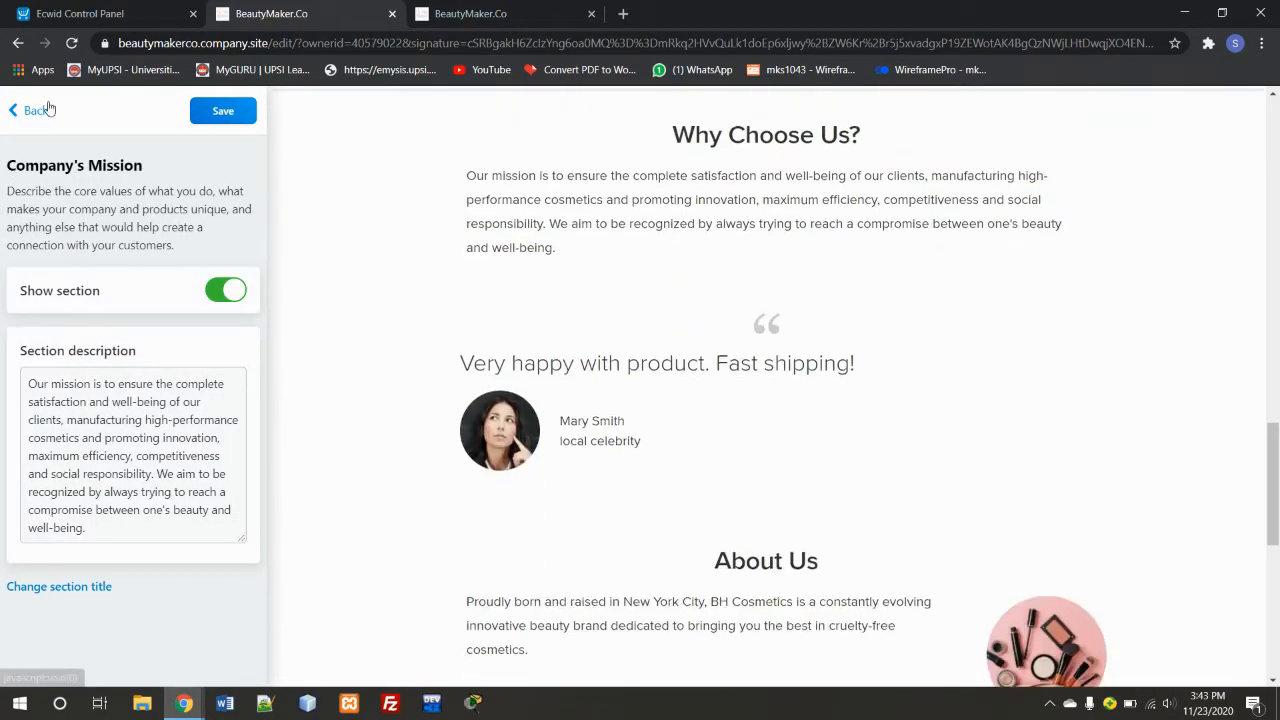
click(38, 111)
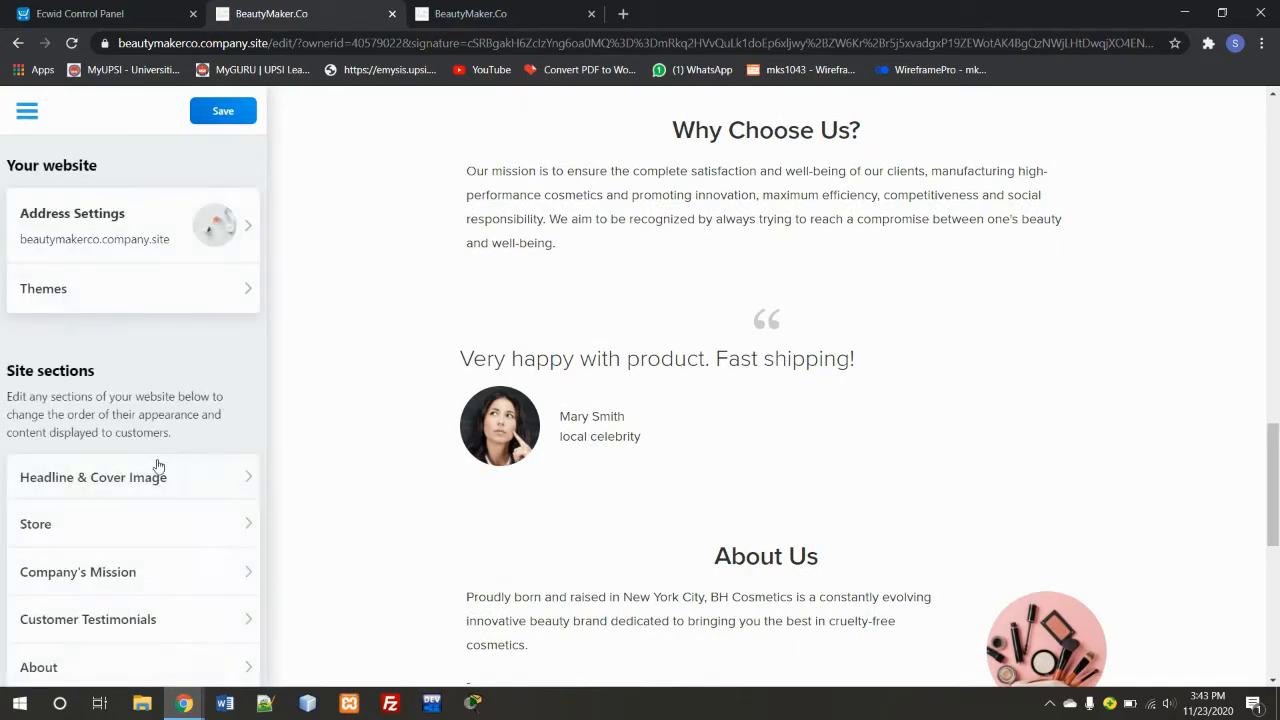
click(95, 571)
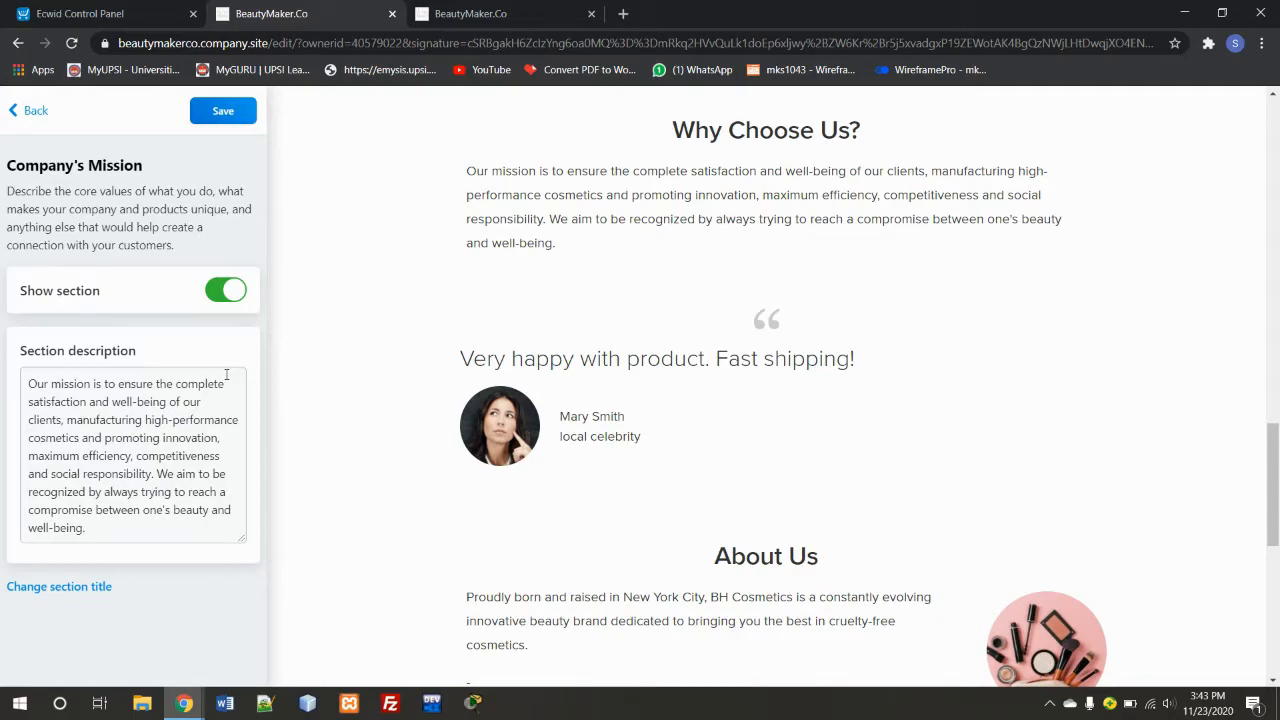
click(32, 111)
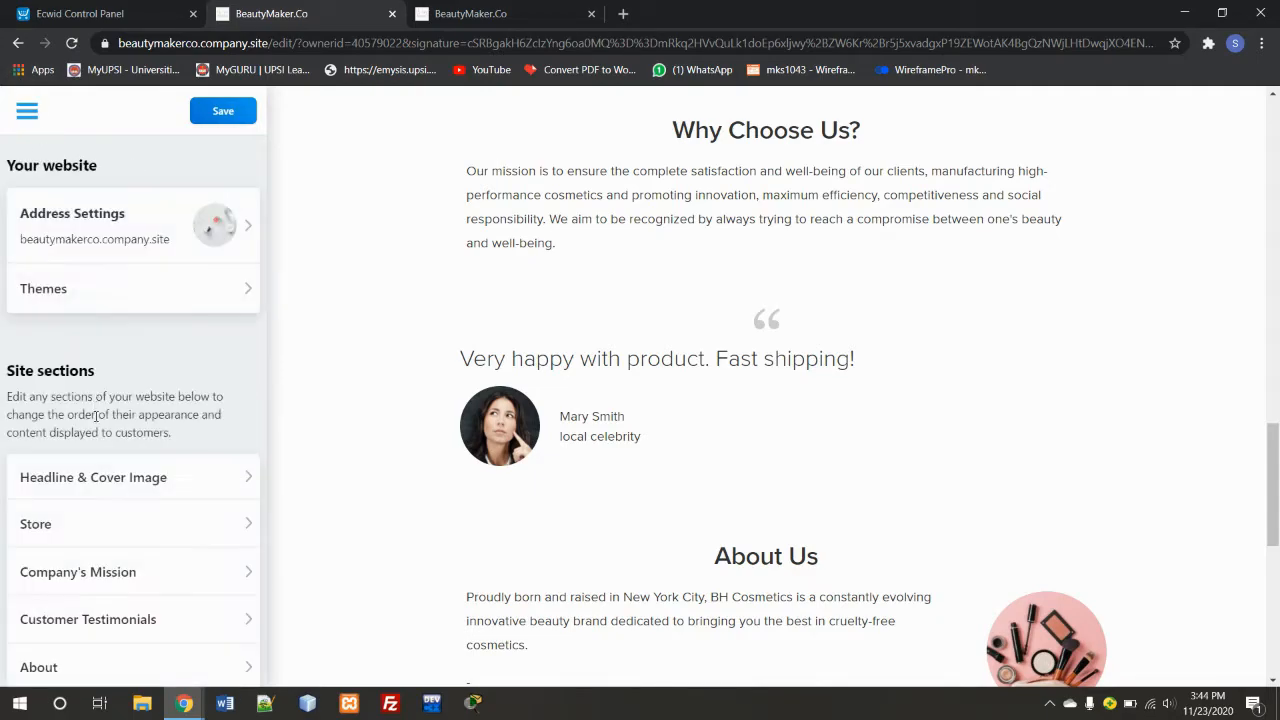
Review the Customer Testimonials section and the About section's description, name, title and photo settings, and return to the site sections.
click(92, 620)
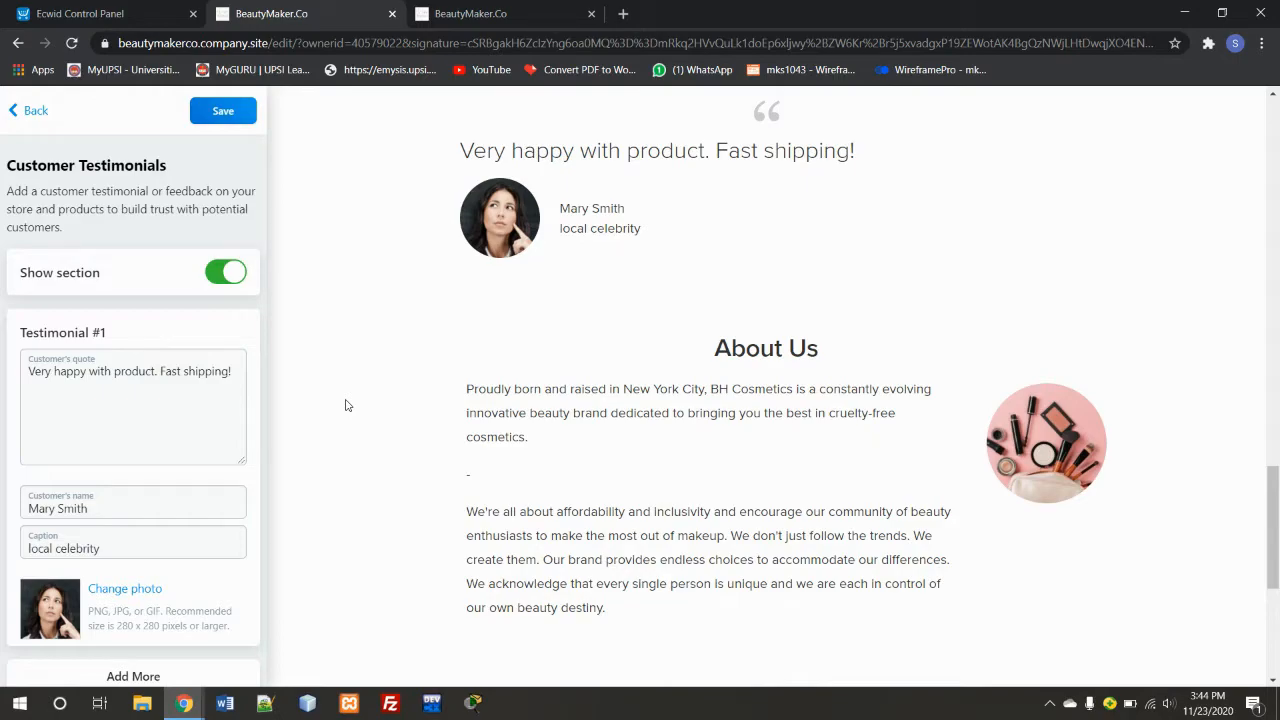
click(16, 116)
scroll(160, 540, down, 2)
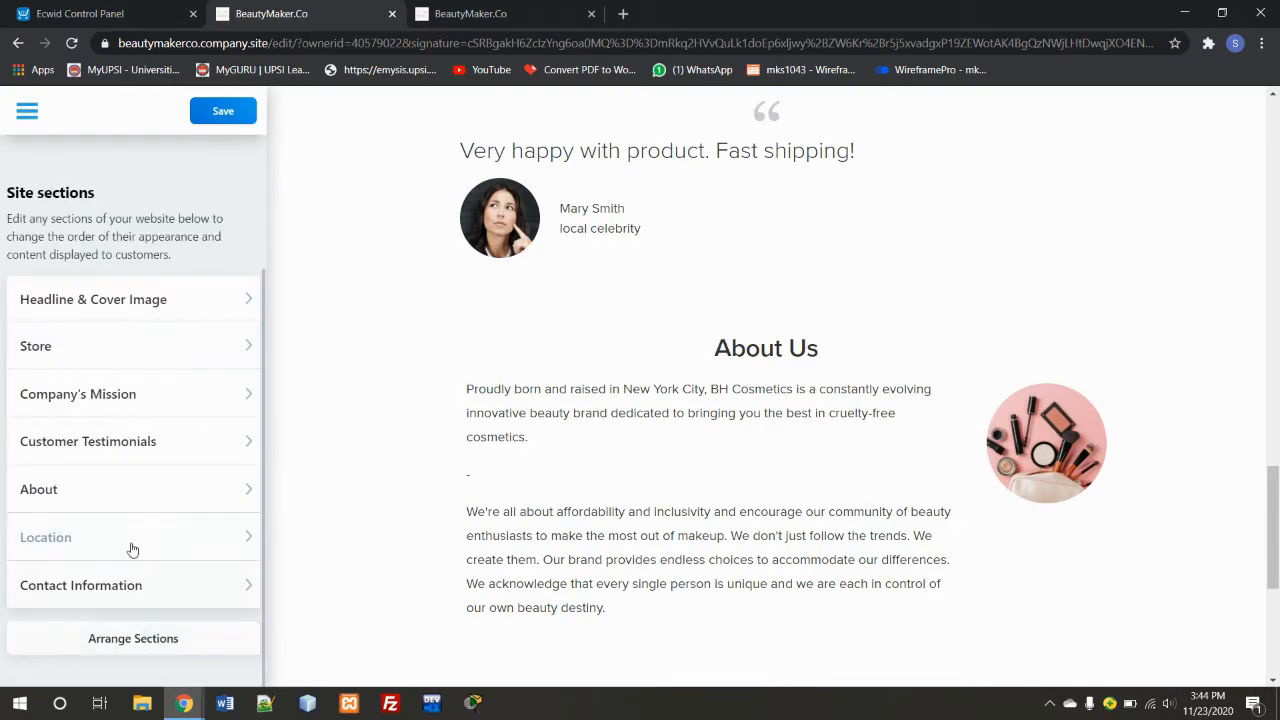
click(128, 502)
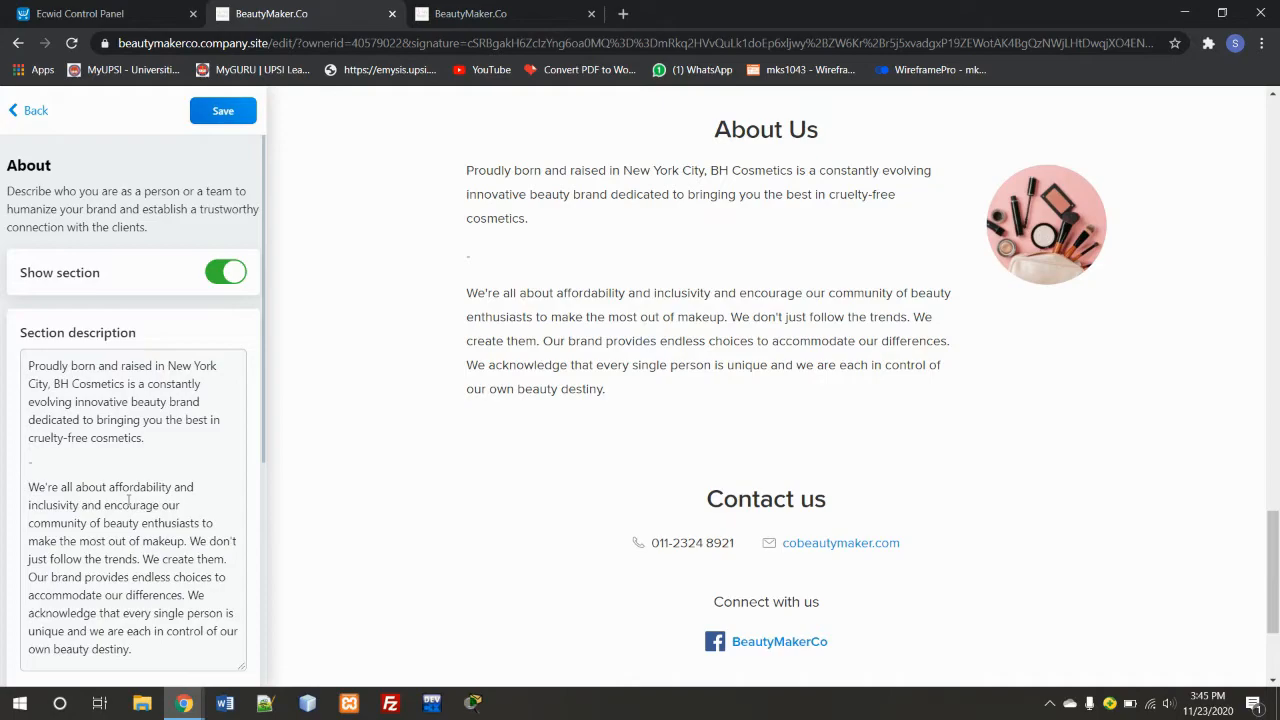
scroll(155, 325, down, 4)
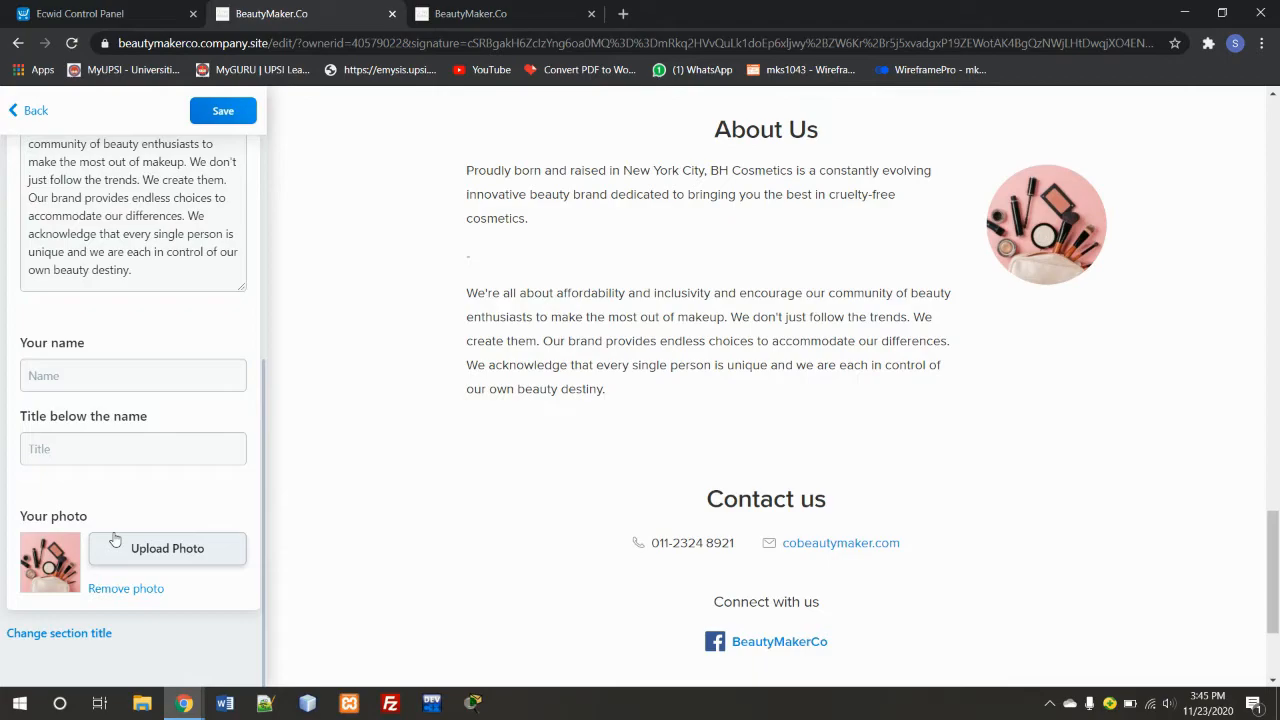
click(35, 113)
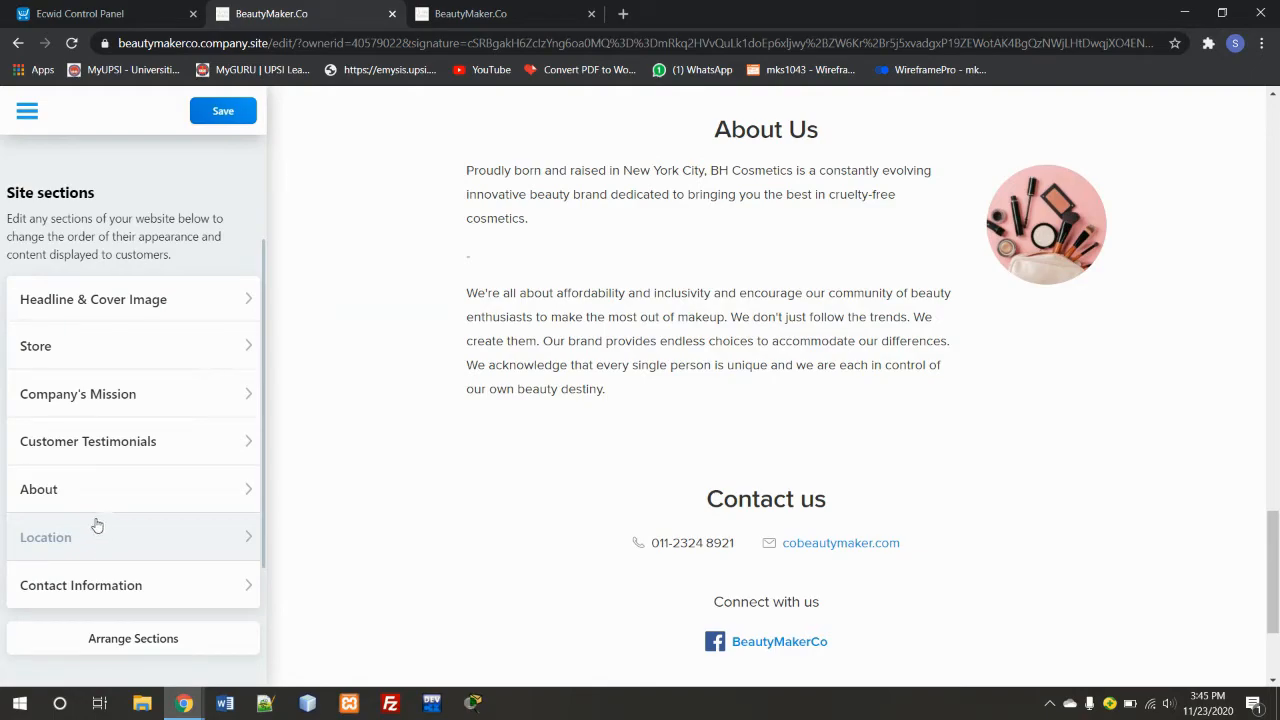
Review the Location section's settings and the Contact Information section's phone, email and website fields, and return to the site sections.
click(80, 556)
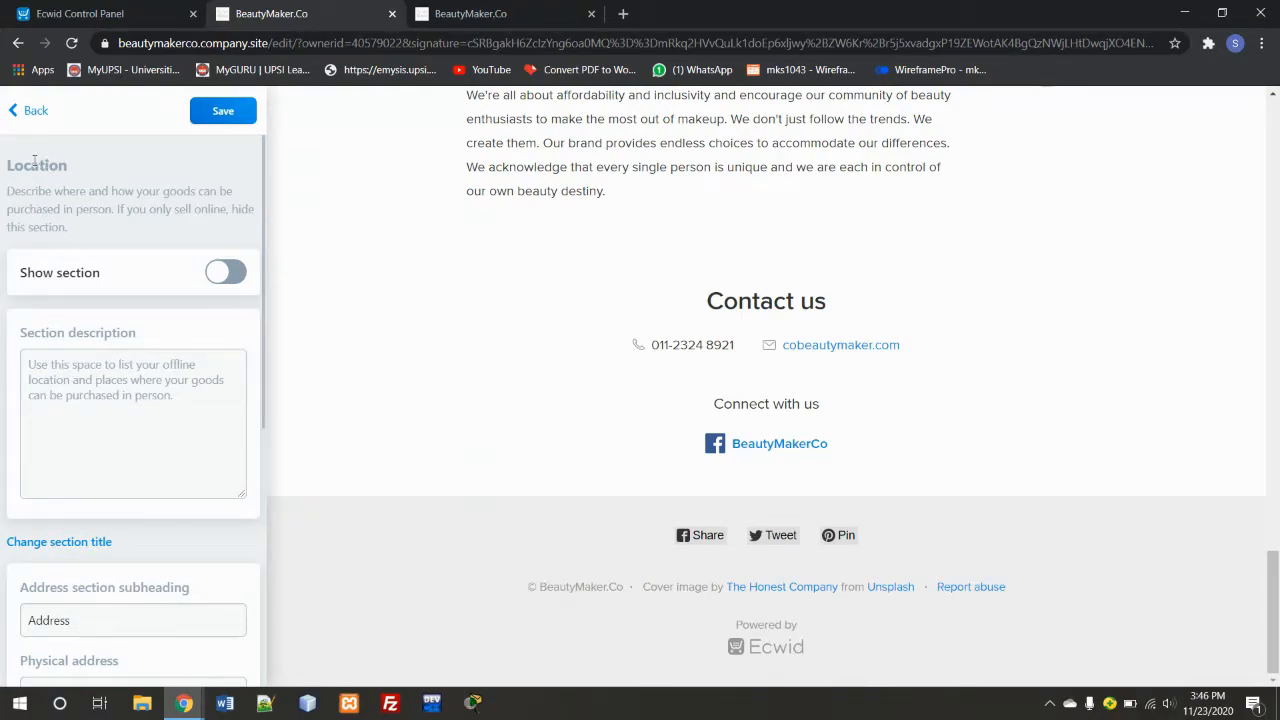
click(16, 112)
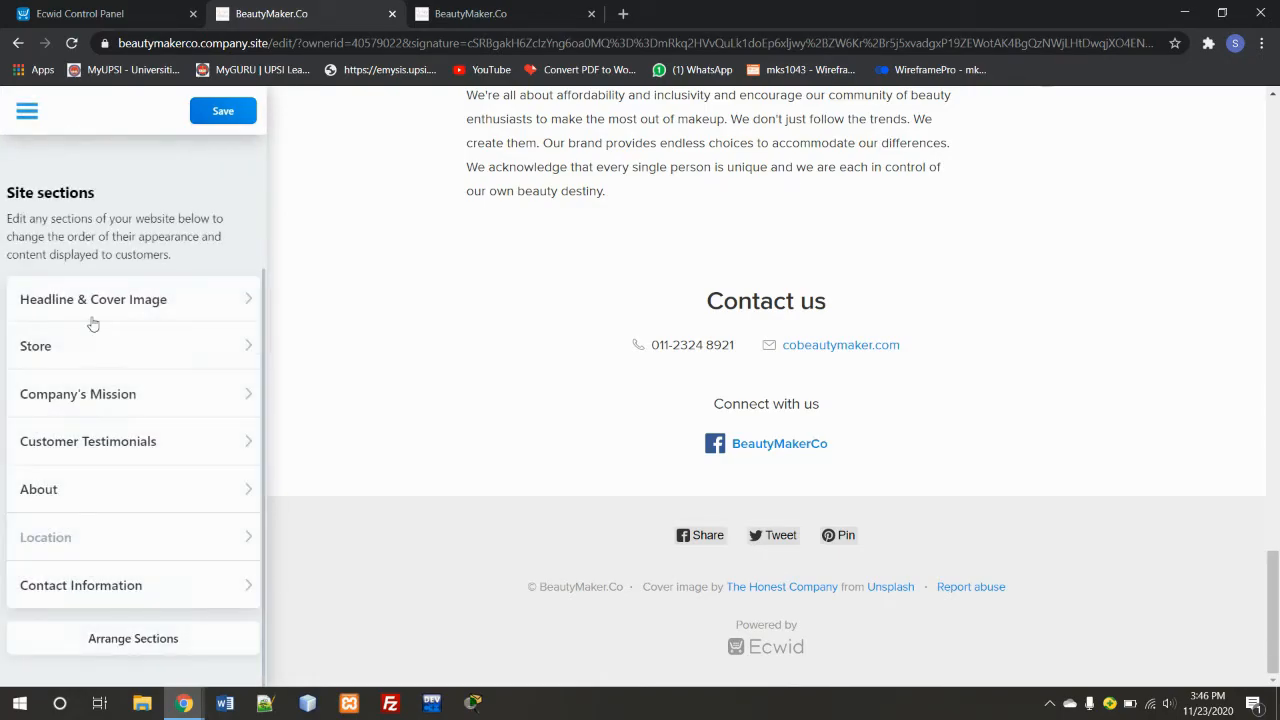
click(104, 590)
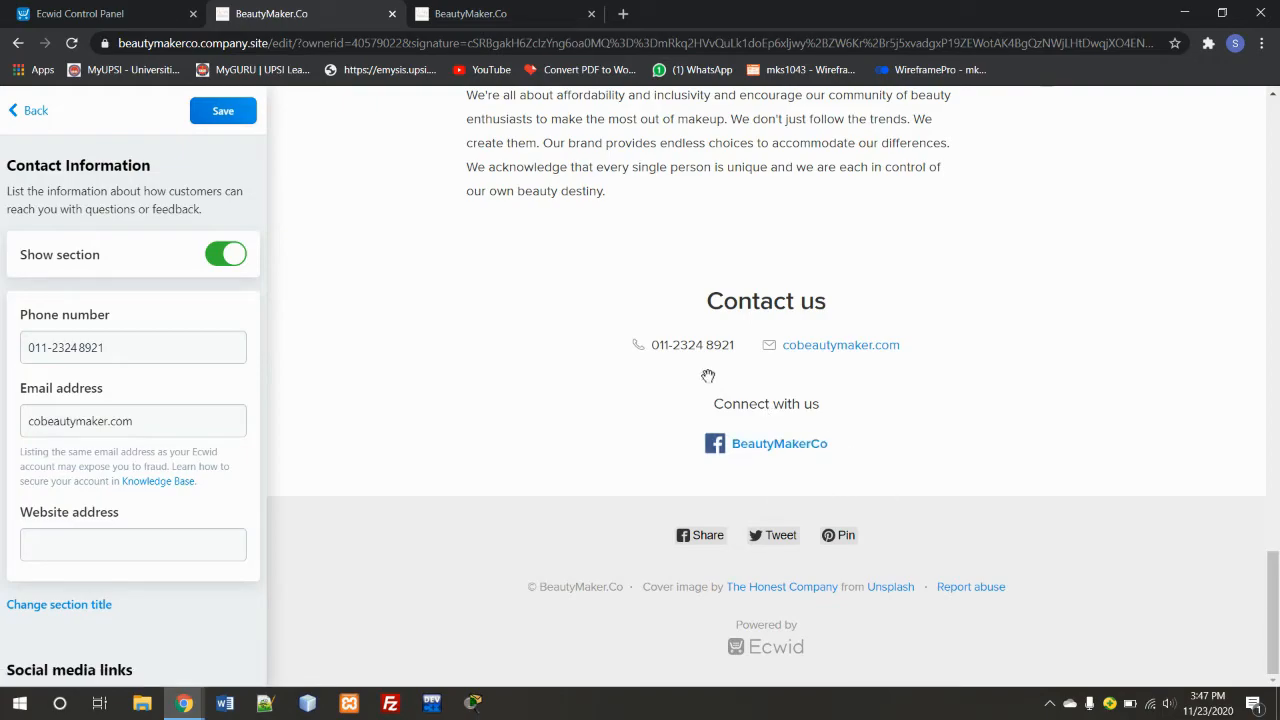
click(26, 114)
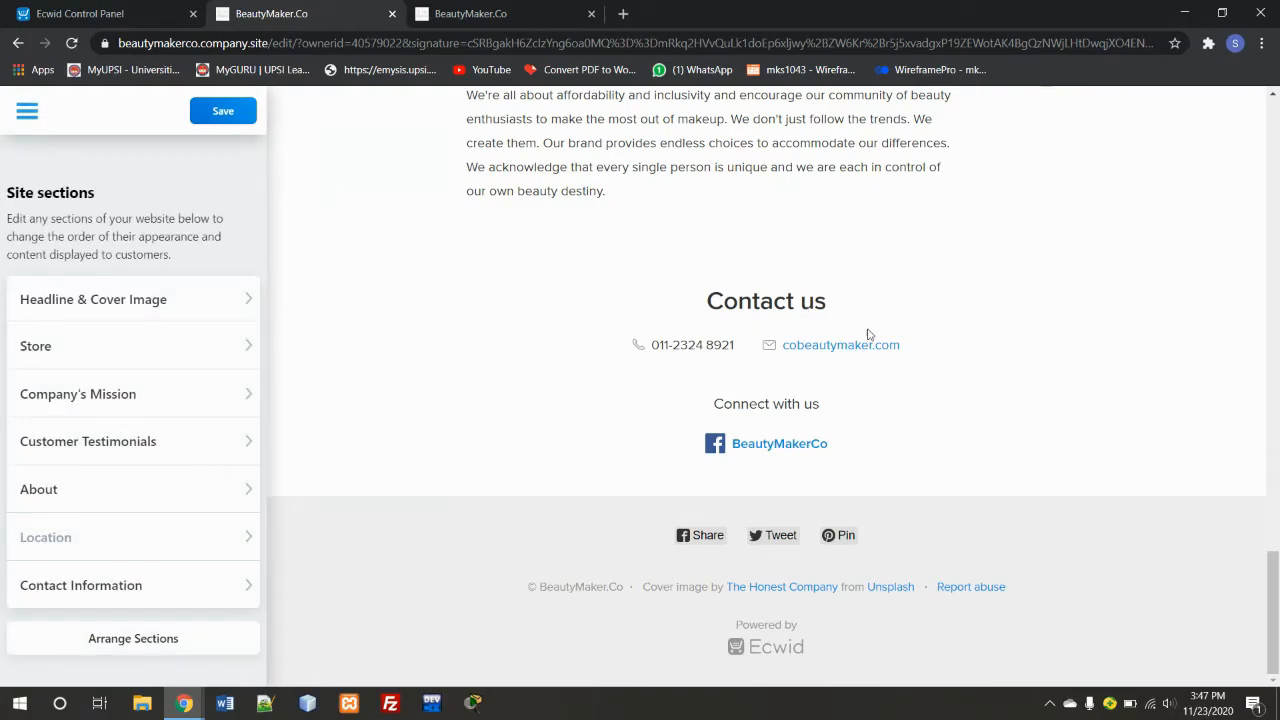
Look back over the edited page's preview, switch to the live storefront and examine its cover, headline, welcome message and first products.
scroll(1030, 318, up, 2)
scroll(1030, 318, up, 5)
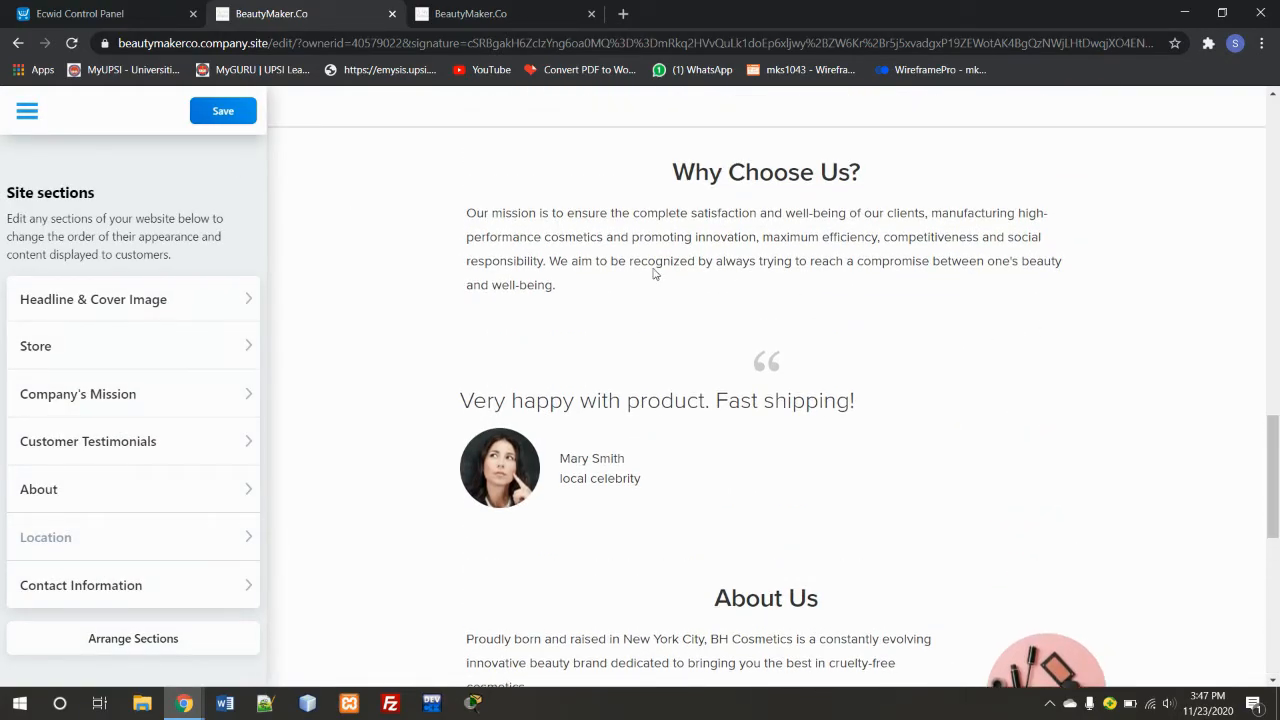
scroll(655, 274, up, 5)
scroll(655, 274, up, 1)
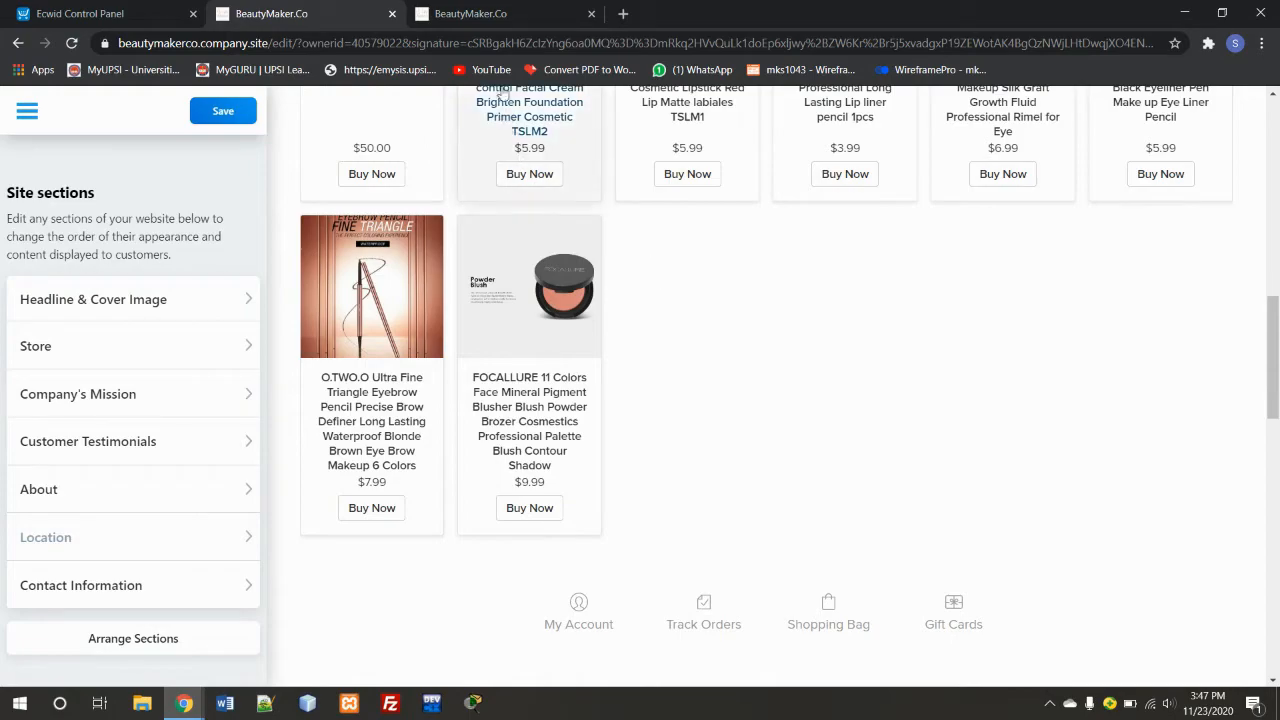
click(529, 8)
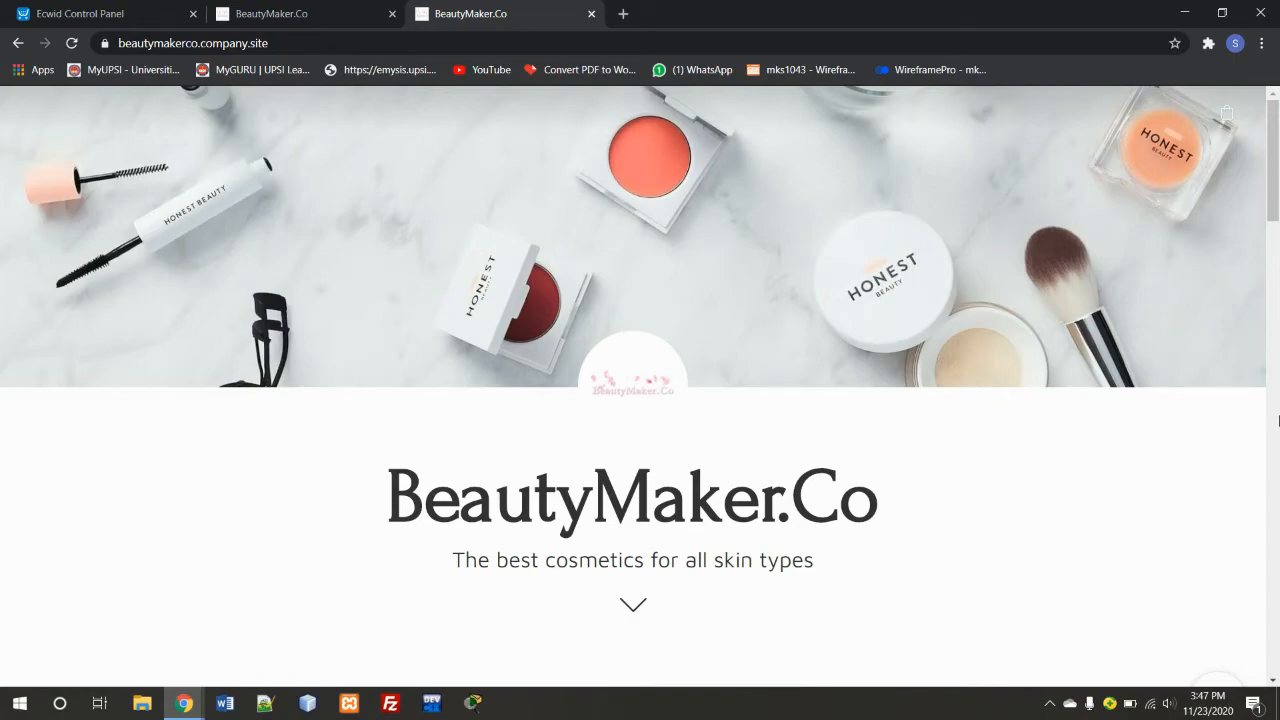
scroll(1277, 420, down, 2)
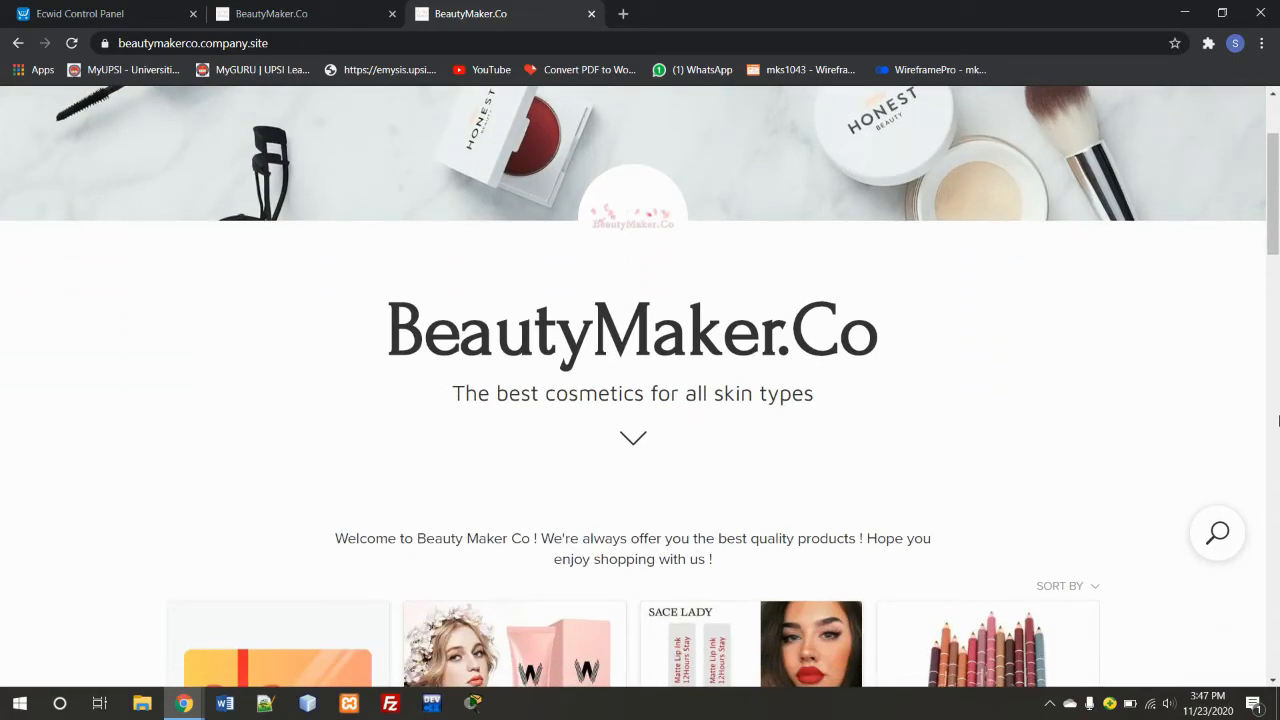
scroll(1021, 487, down, 2)
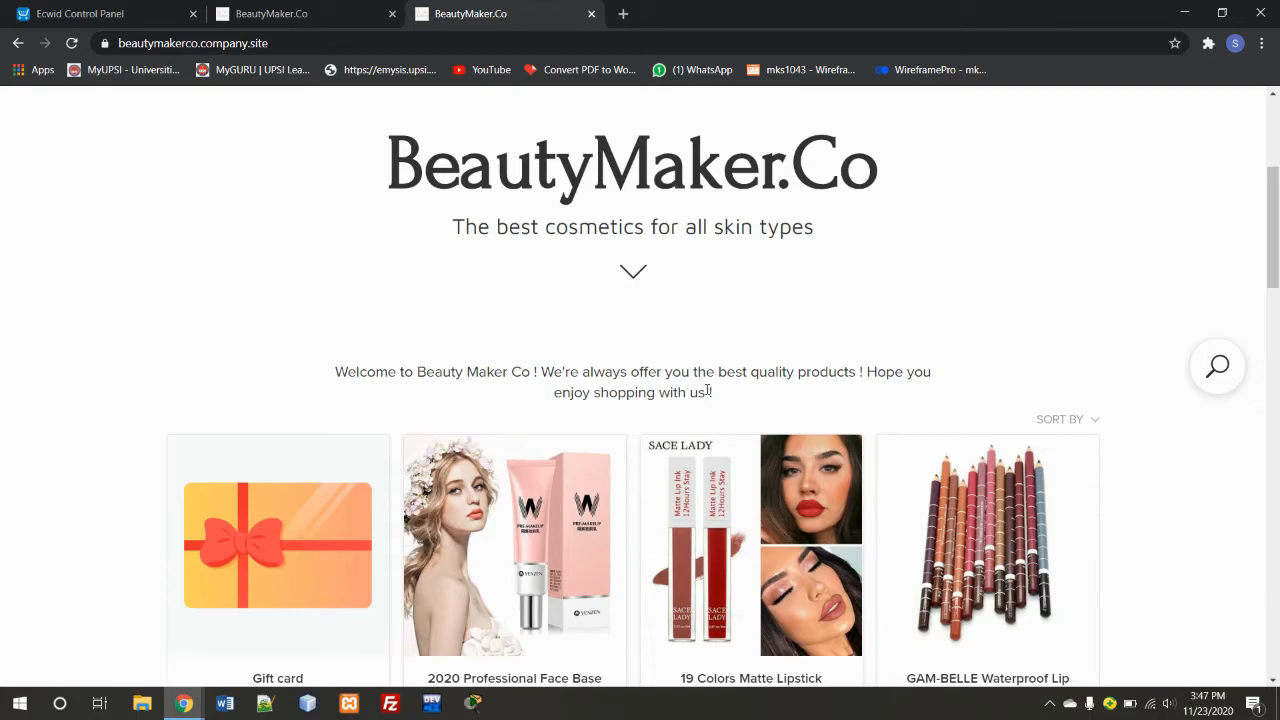
scroll(337, 414, down, 1)
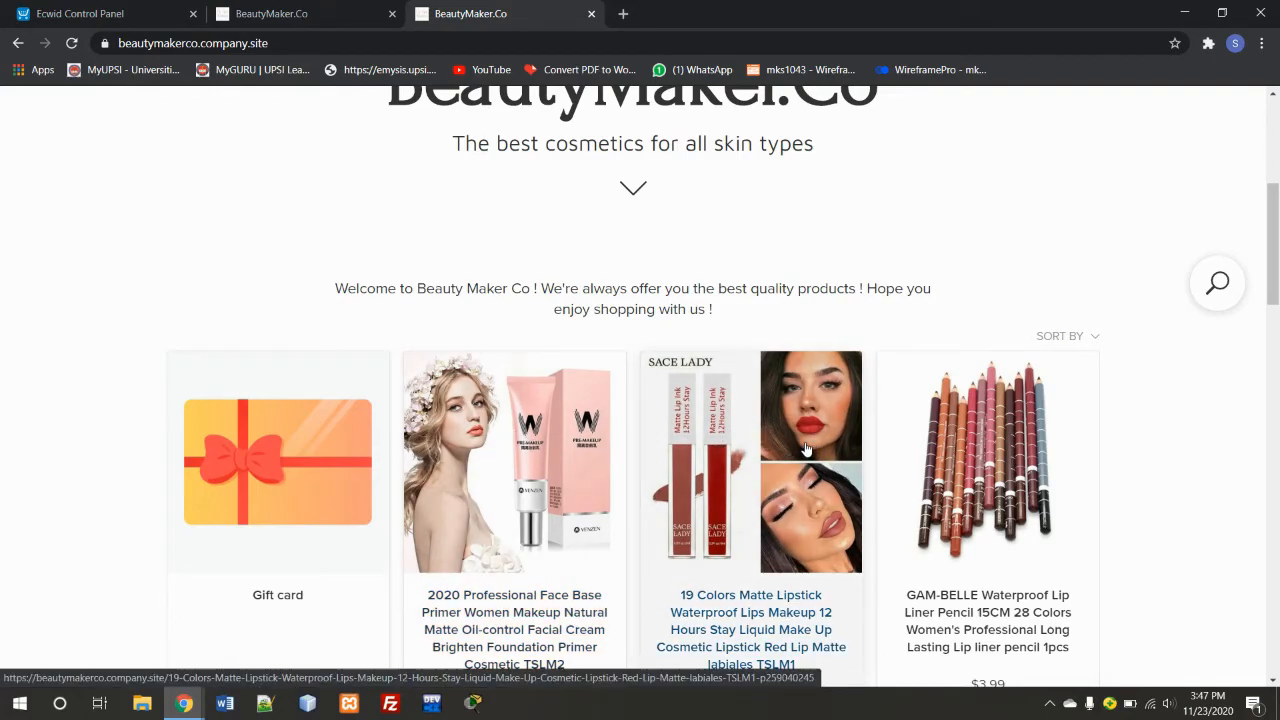
Search the live store's products for "lipstick" and view the search results page.
click(1217, 287)
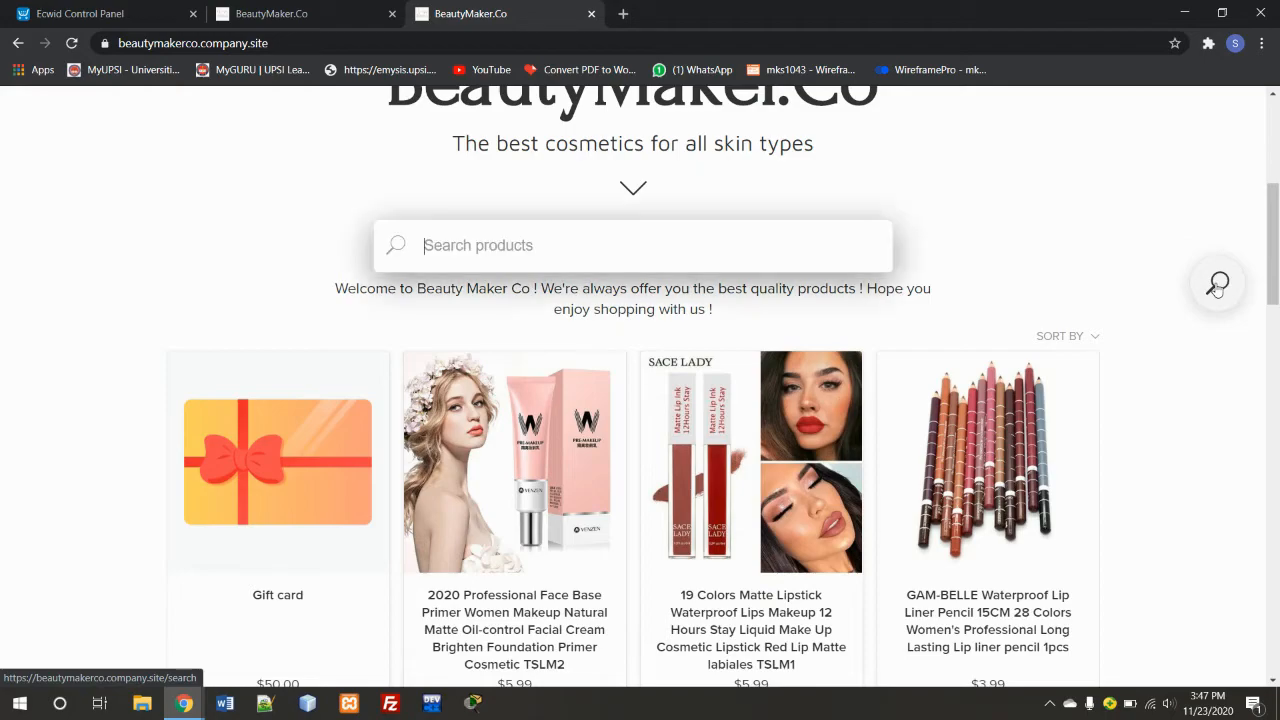
text(li)
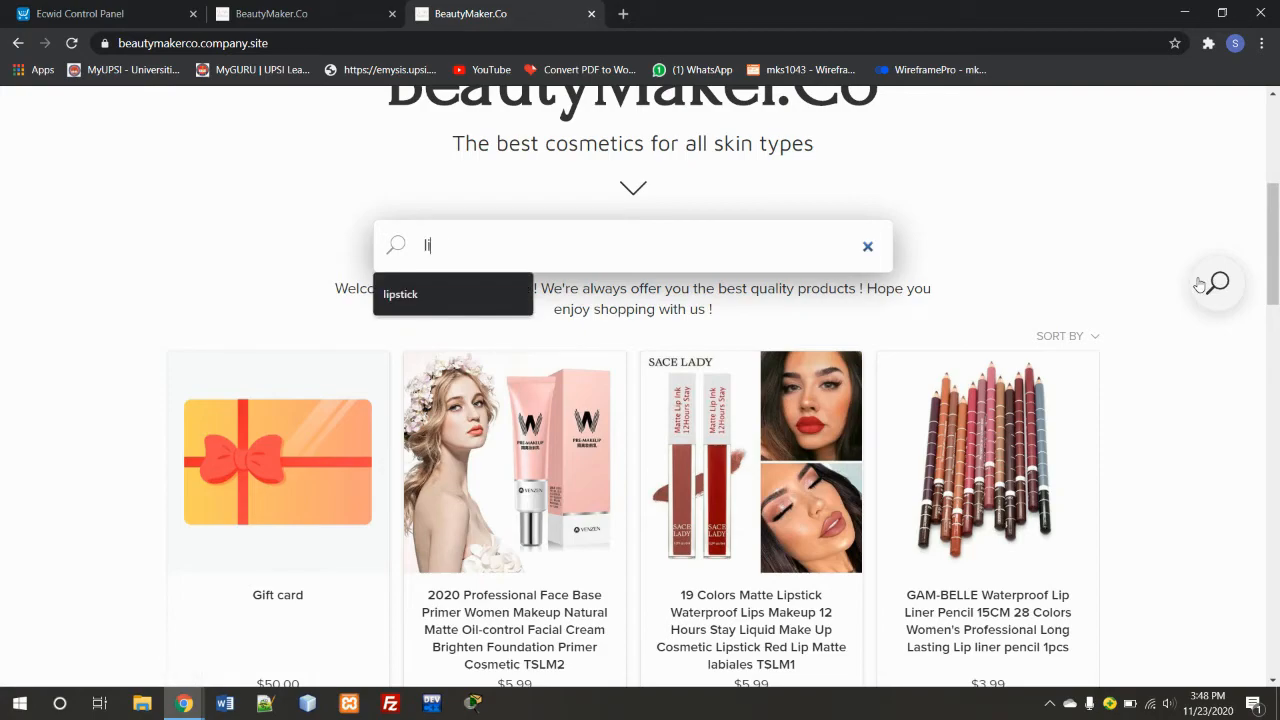
text(pstick)
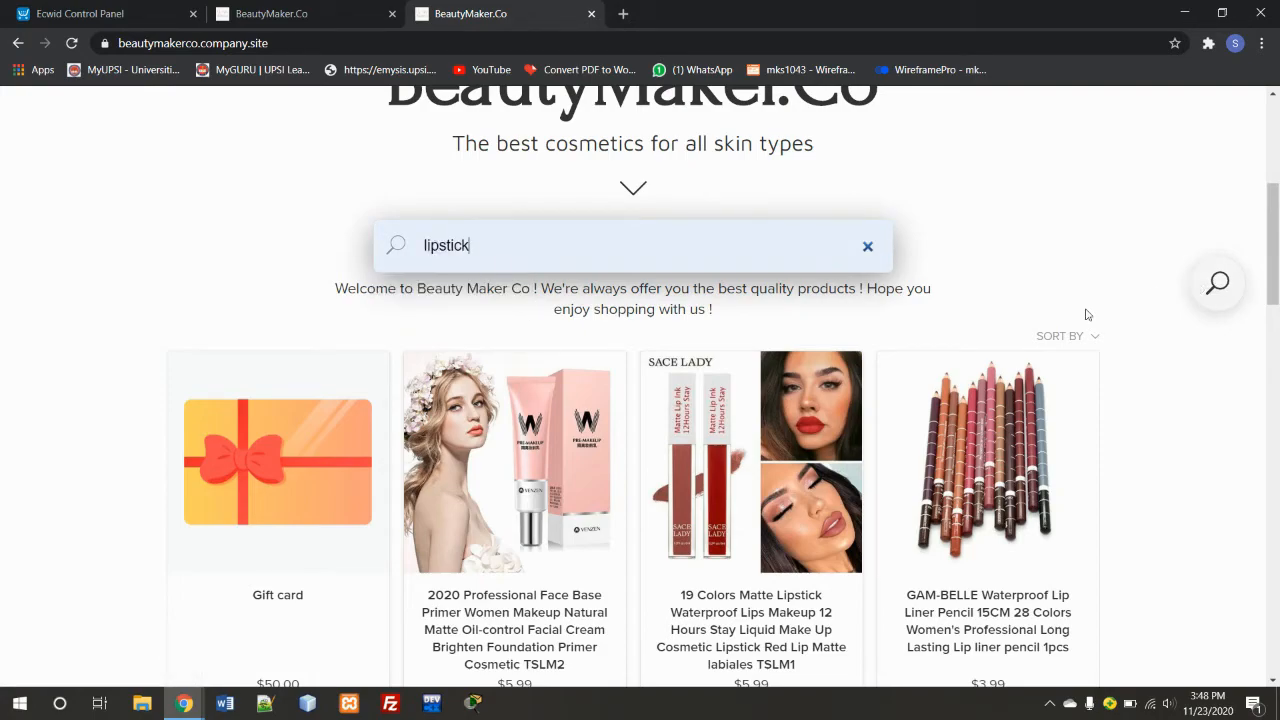
key(Return)
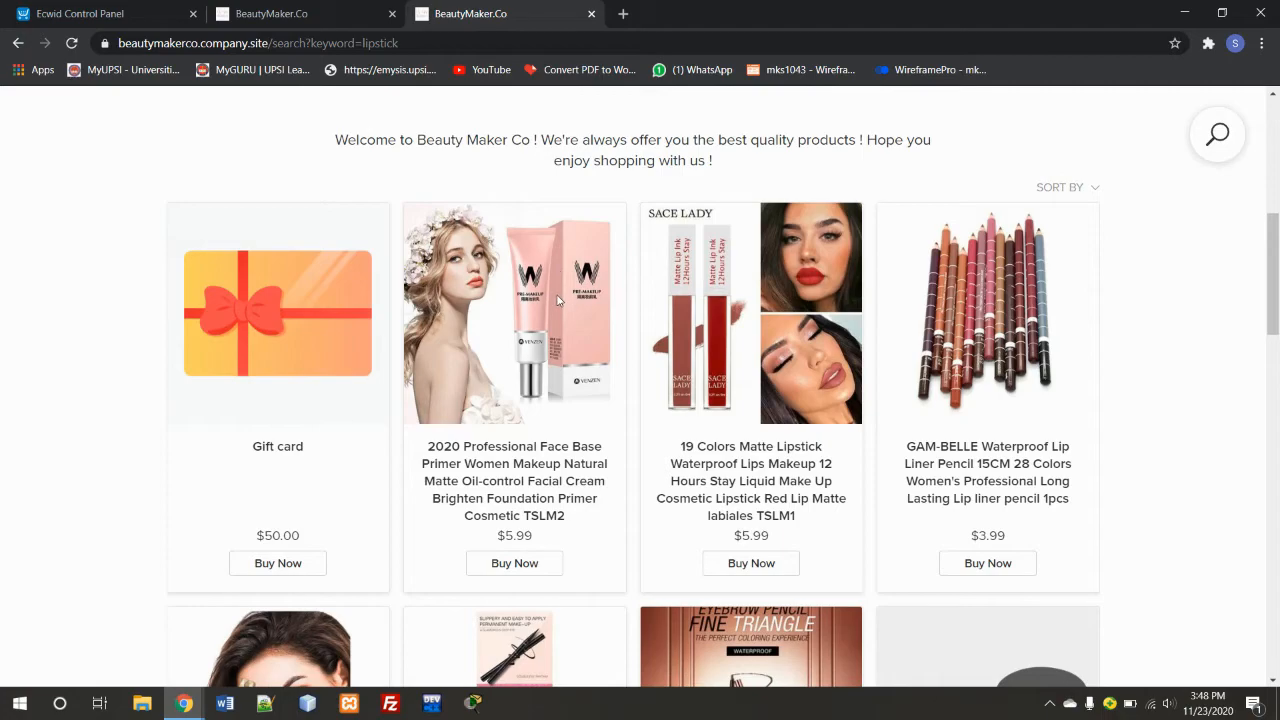
click(1212, 150)
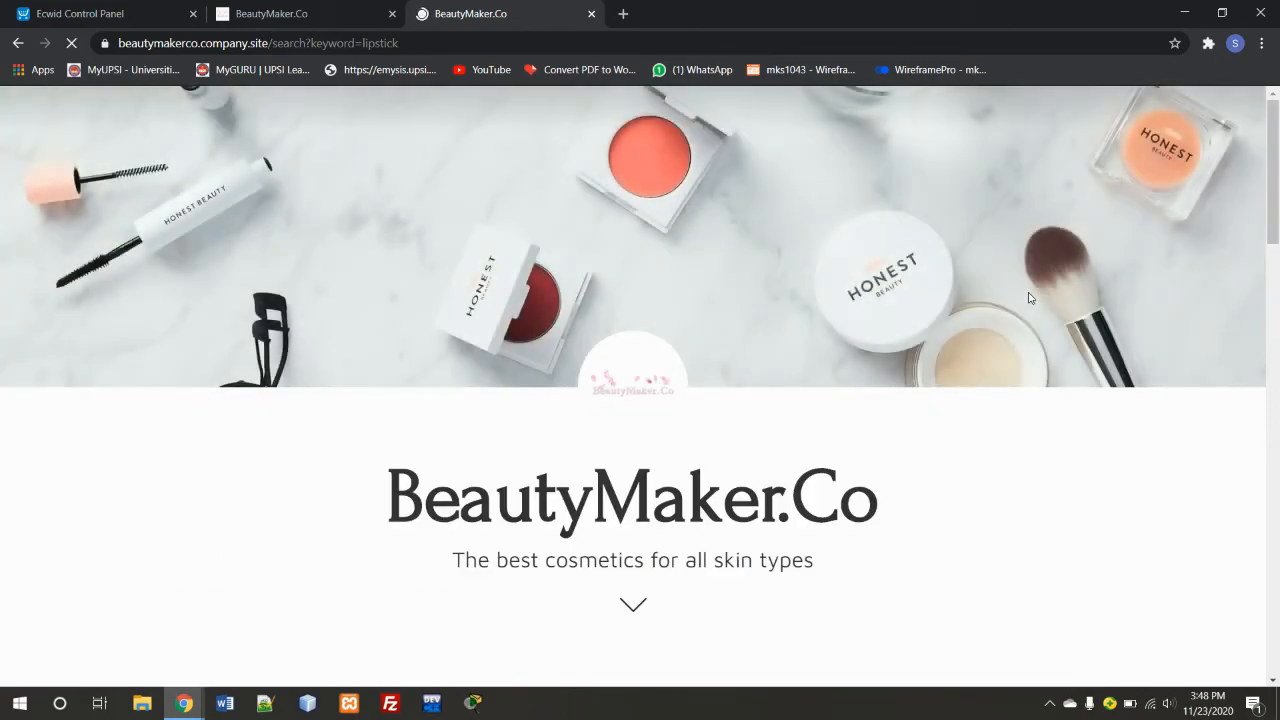
scroll(849, 366, down, 4)
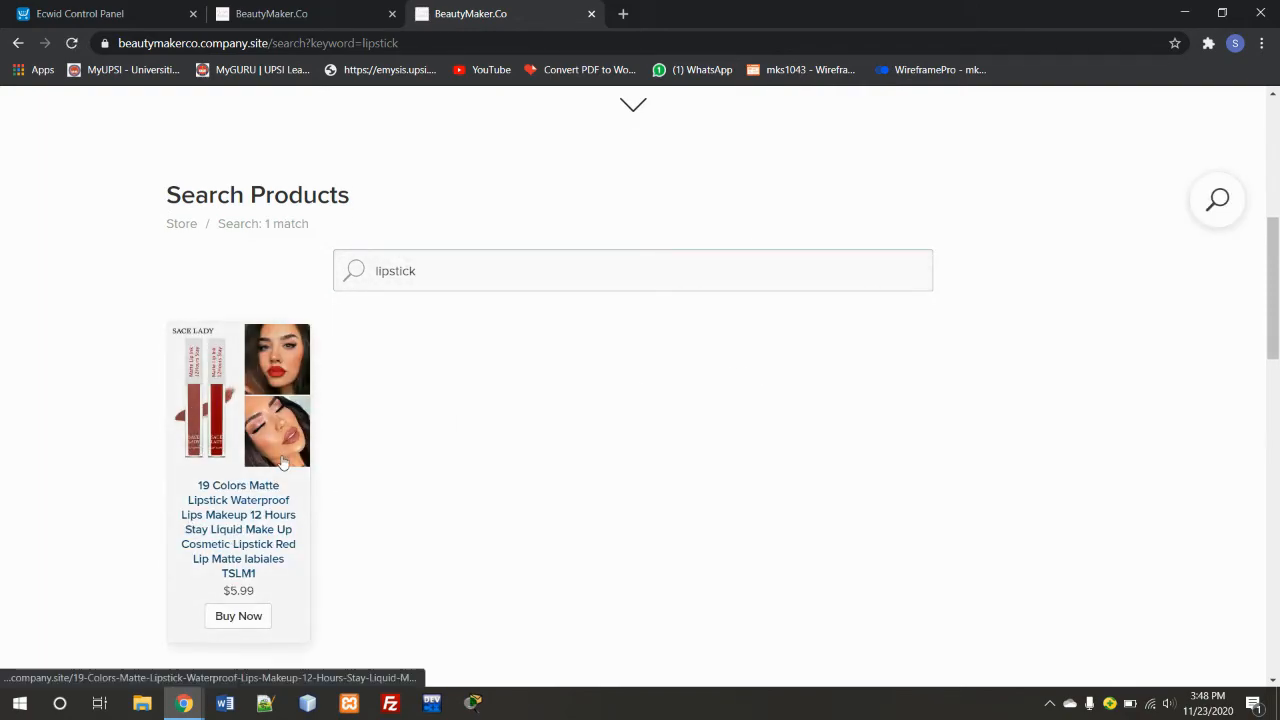
scroll(286, 380, up, 3)
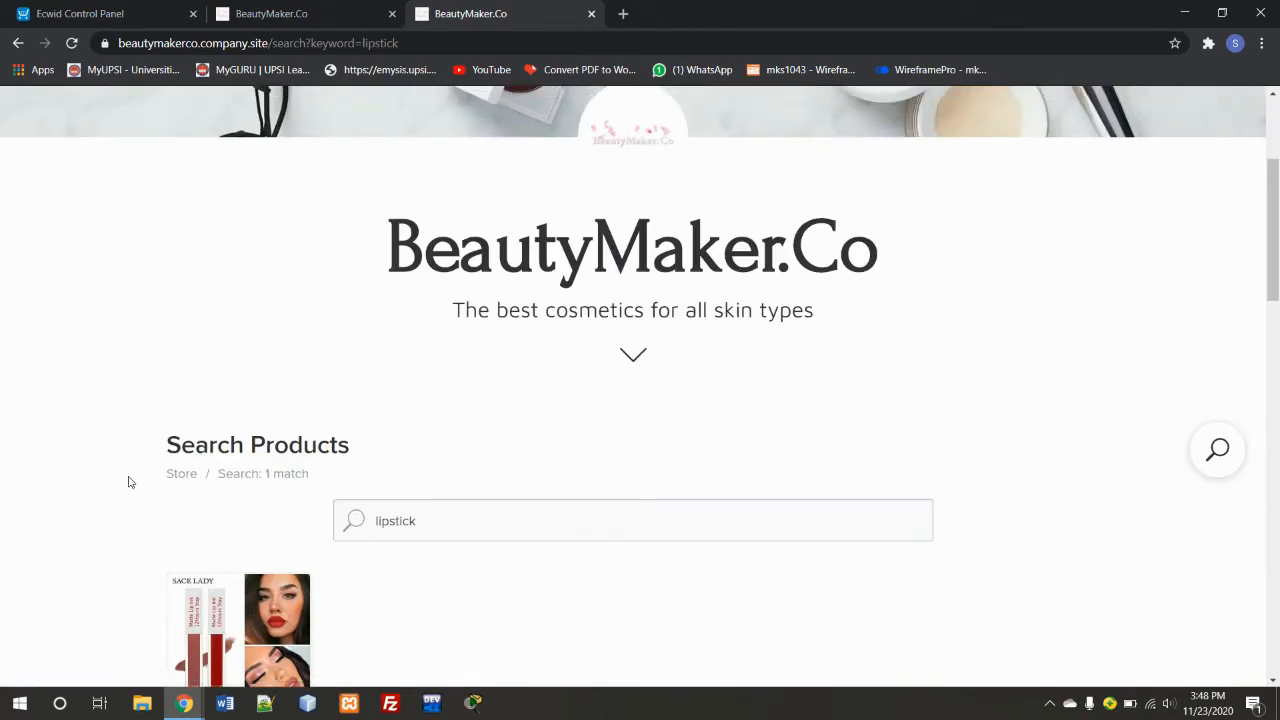
Return to the full store and examine the product list, footer links, "Why Choose Us?", testimonial, "About Us" and "Contact us" sections.
click(182, 474)
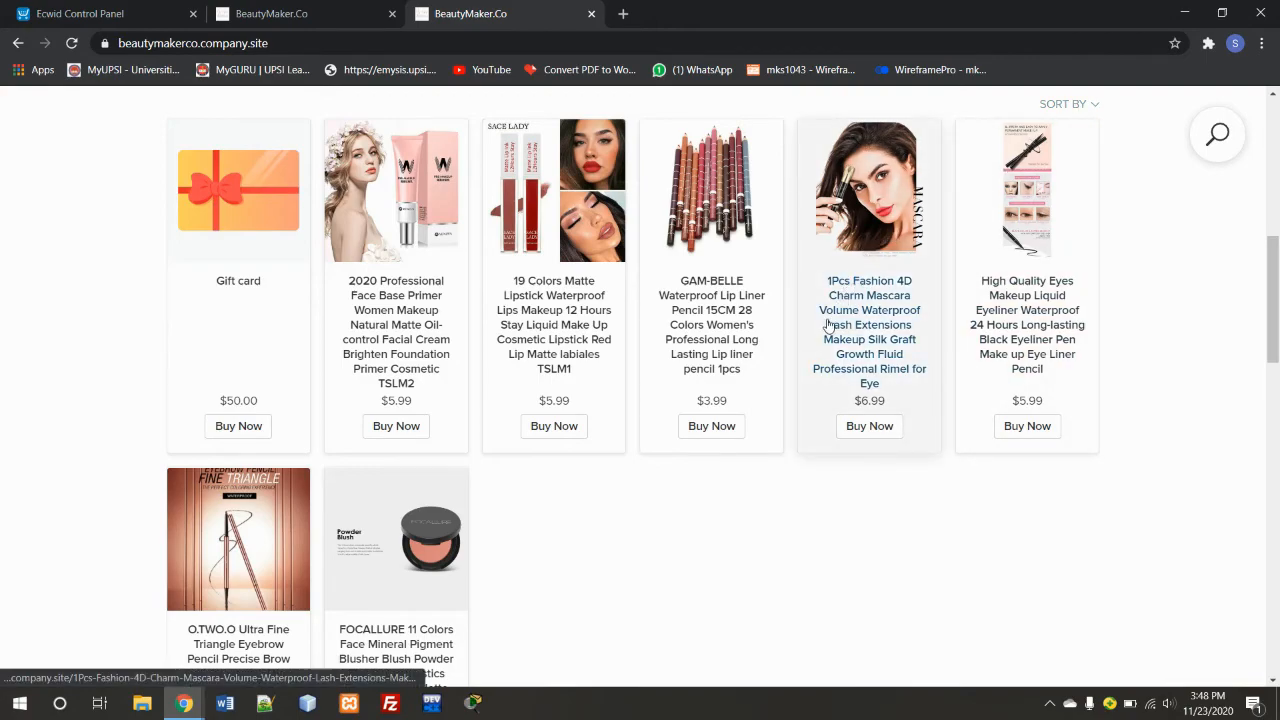
scroll(828, 325, down, 6)
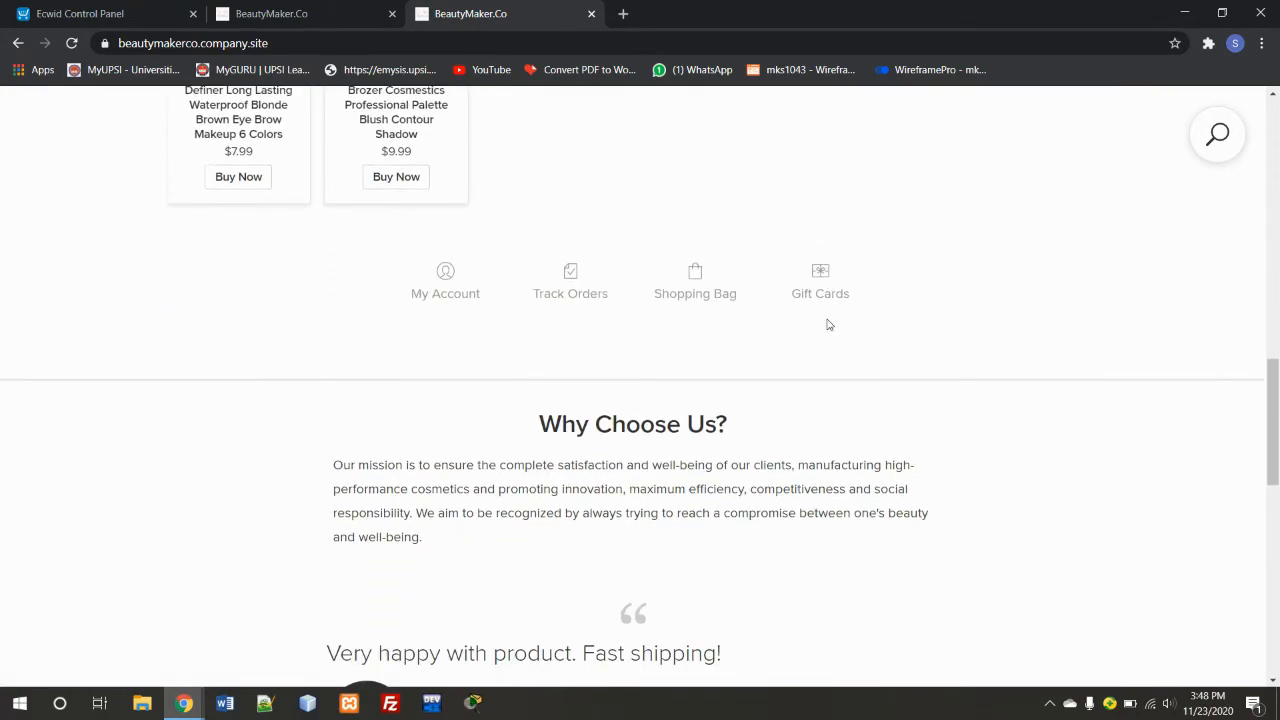
scroll(828, 325, down, 1)
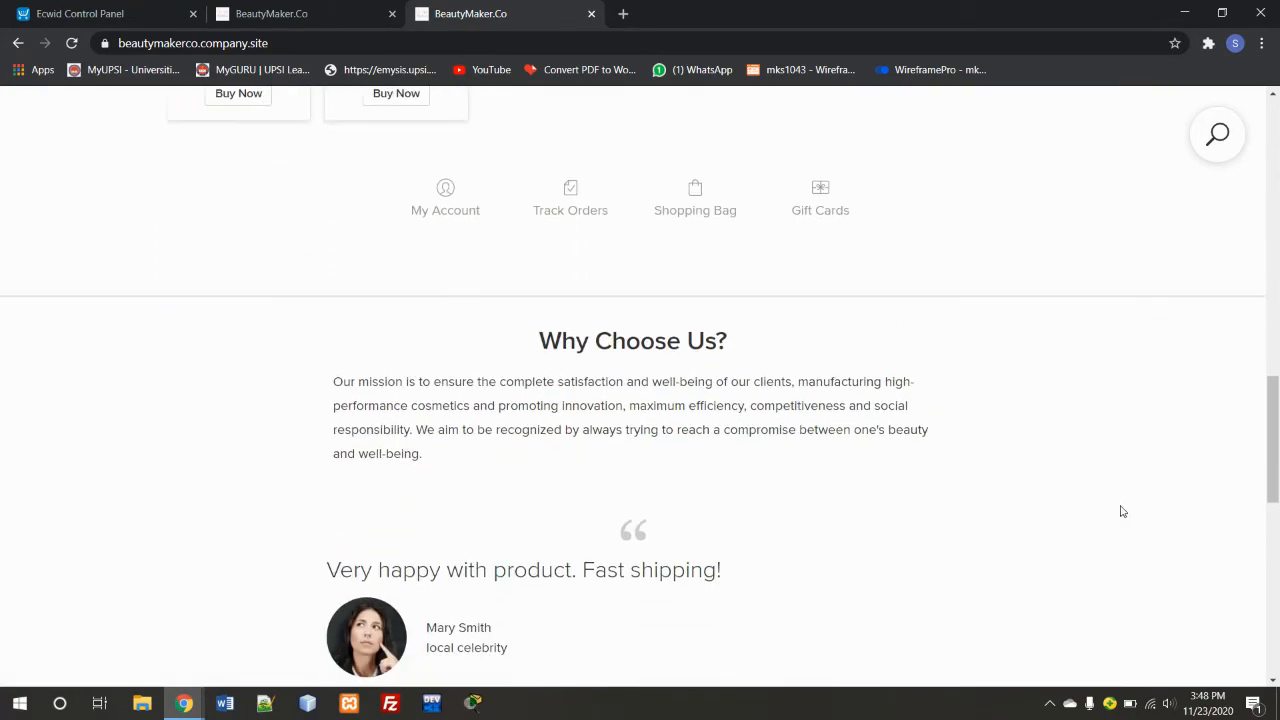
scroll(683, 373, down, 2)
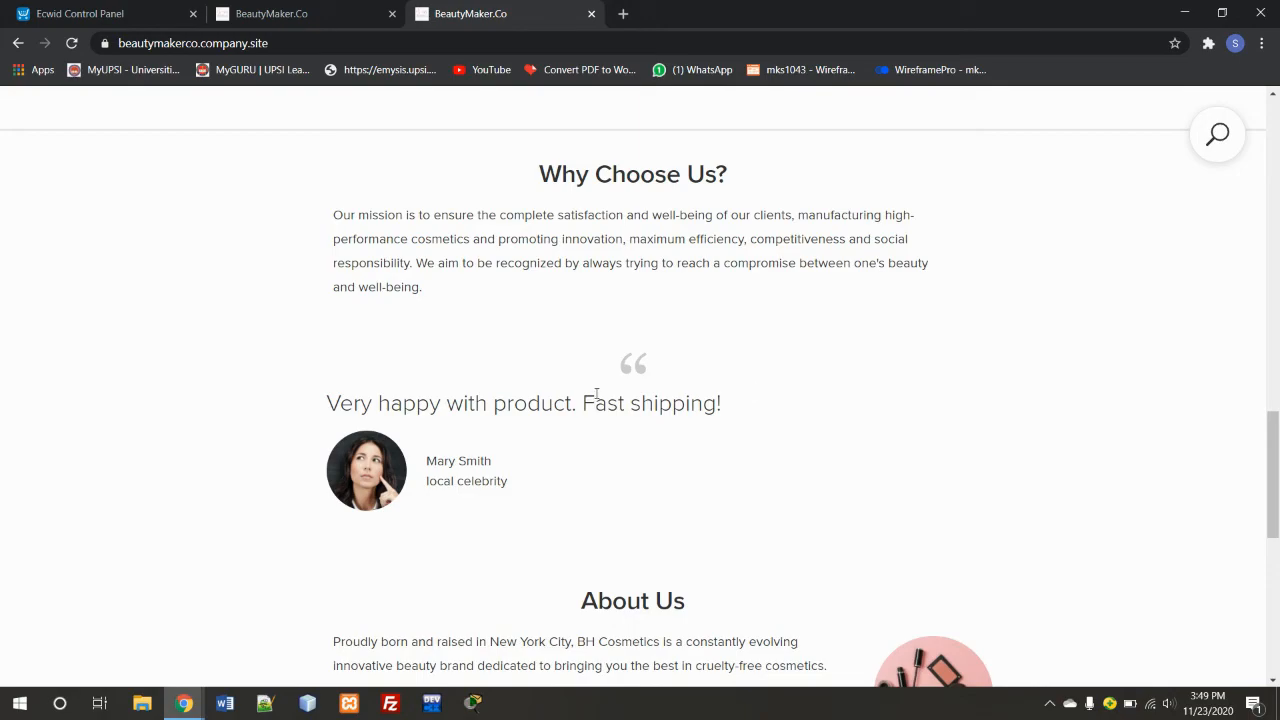
scroll(813, 390, down, 3)
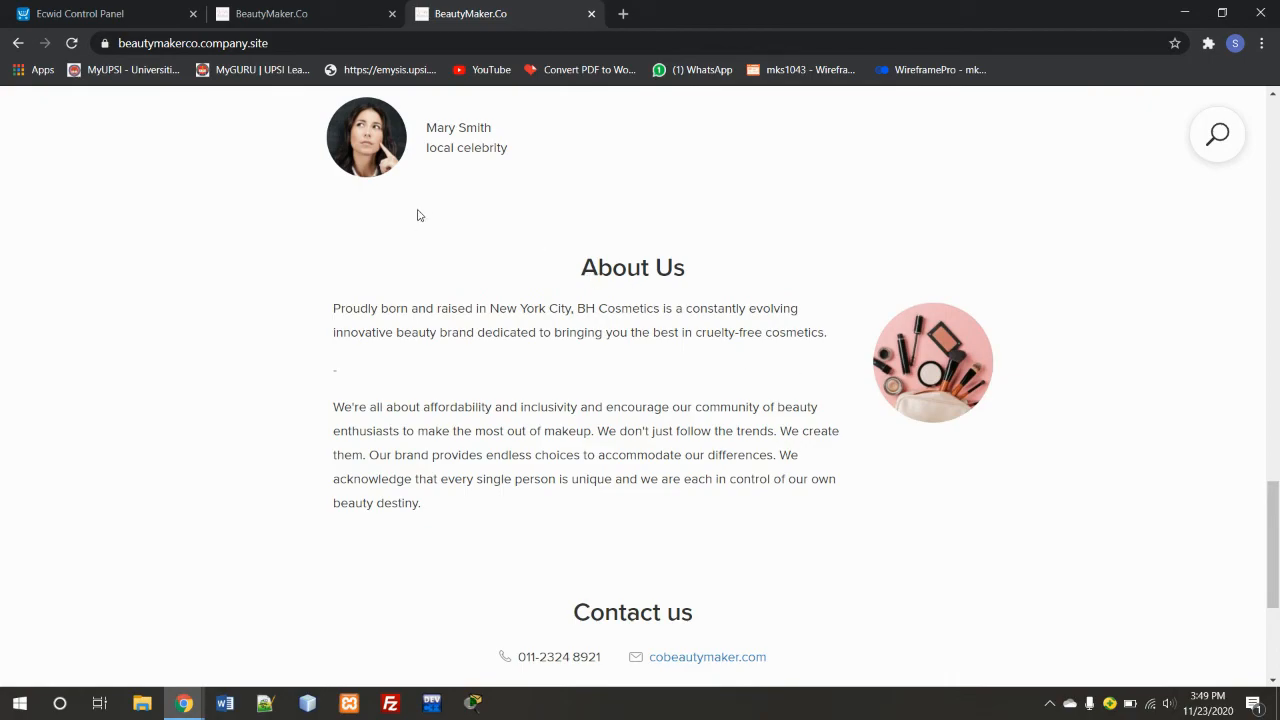
scroll(801, 325, up, 1)
scroll(801, 325, up, 3)
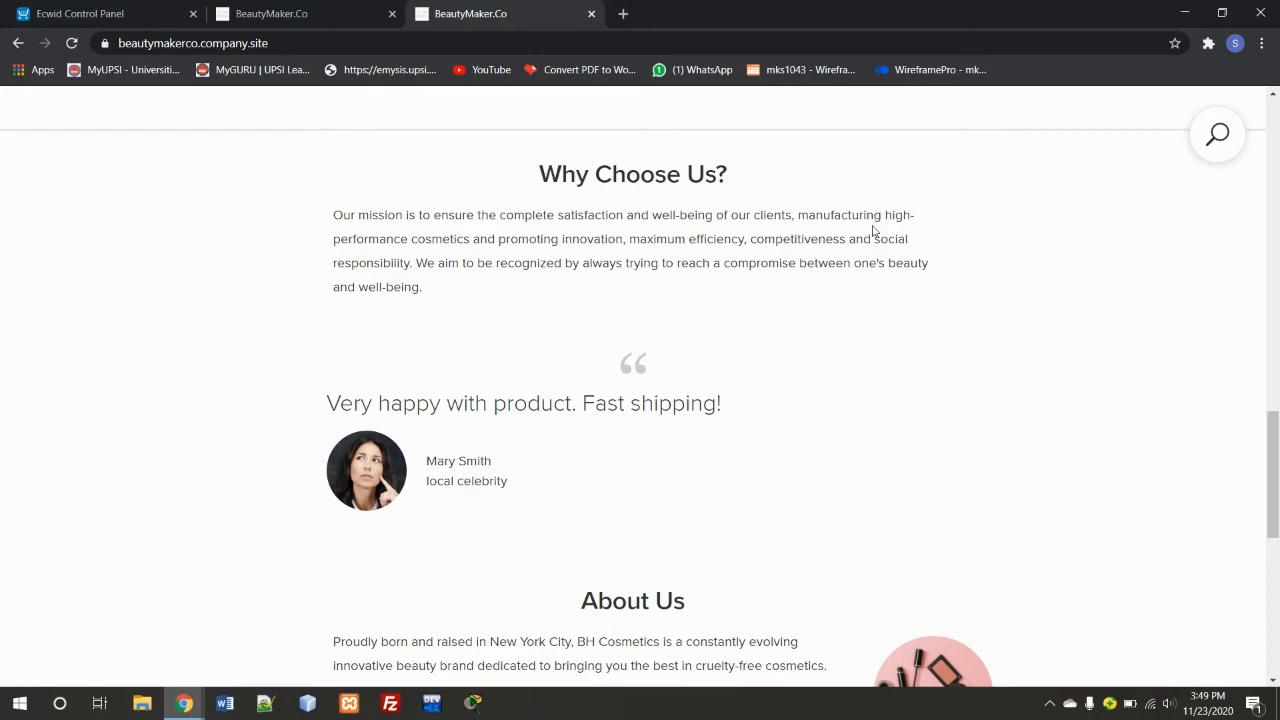
scroll(872, 240, down, 1)
scroll(872, 245, down, 2)
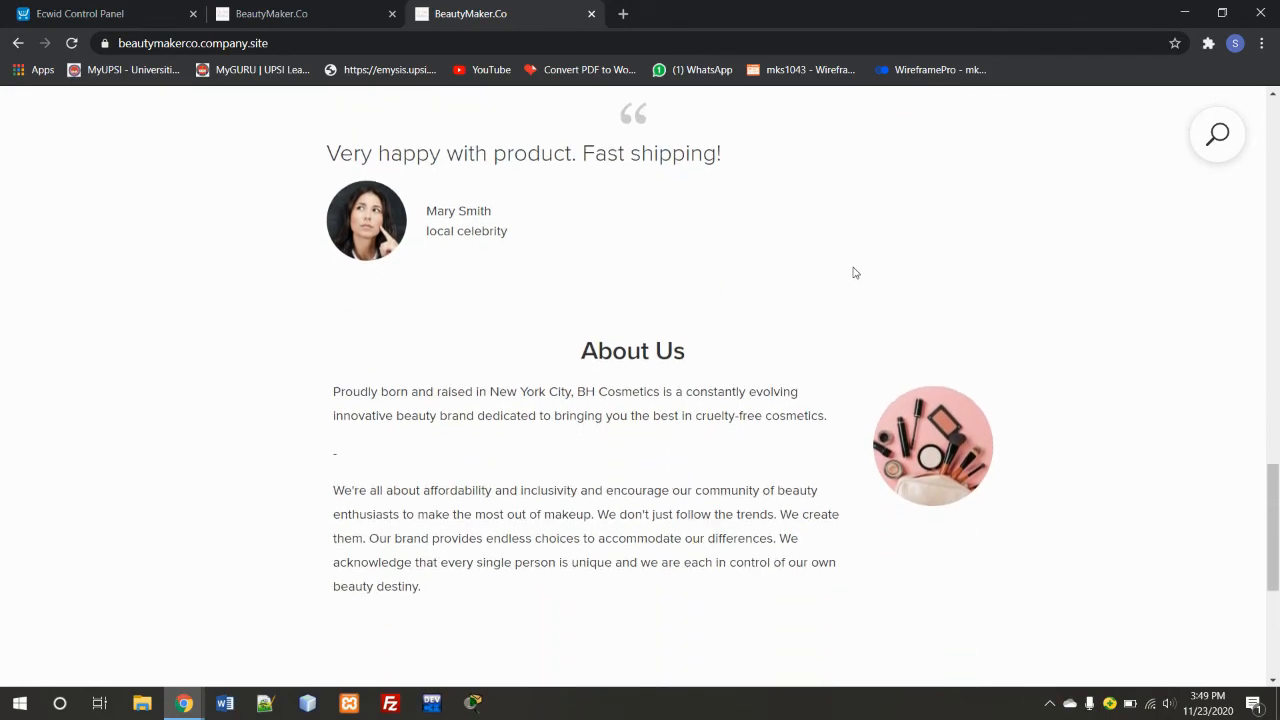
scroll(855, 272, down, 2)
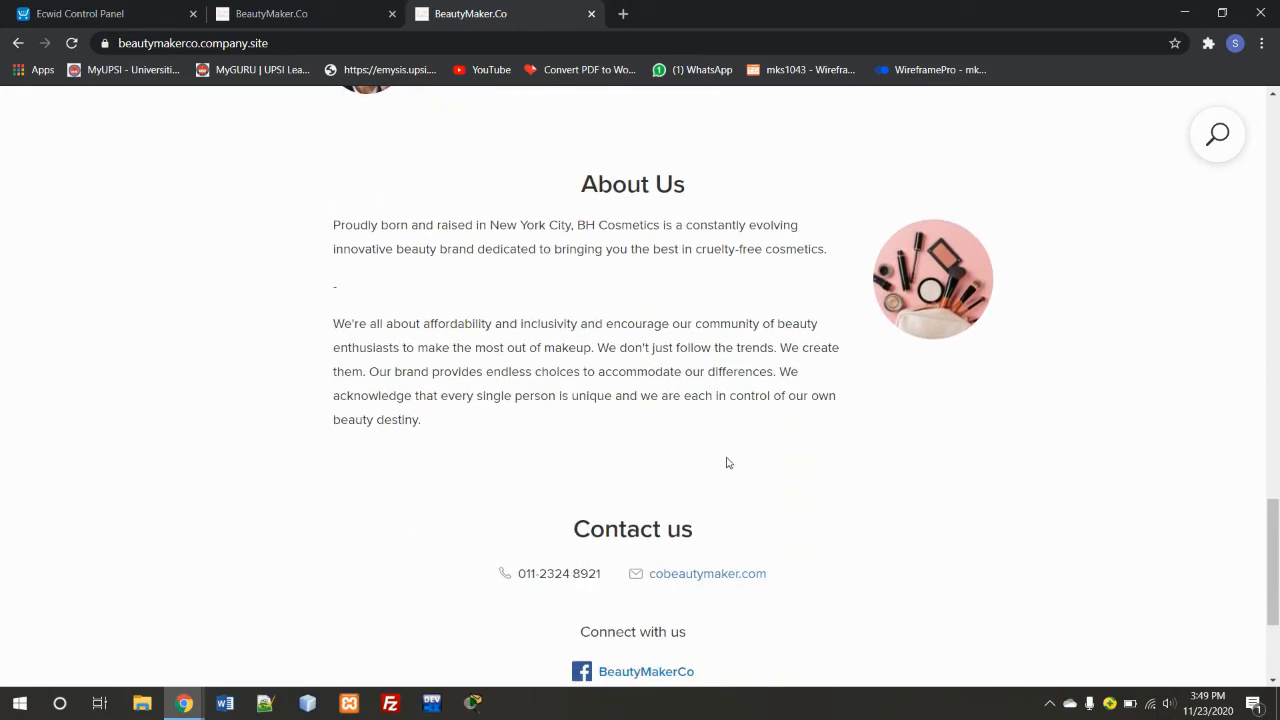
scroll(805, 563, down, 1)
scroll(805, 563, down, 2)
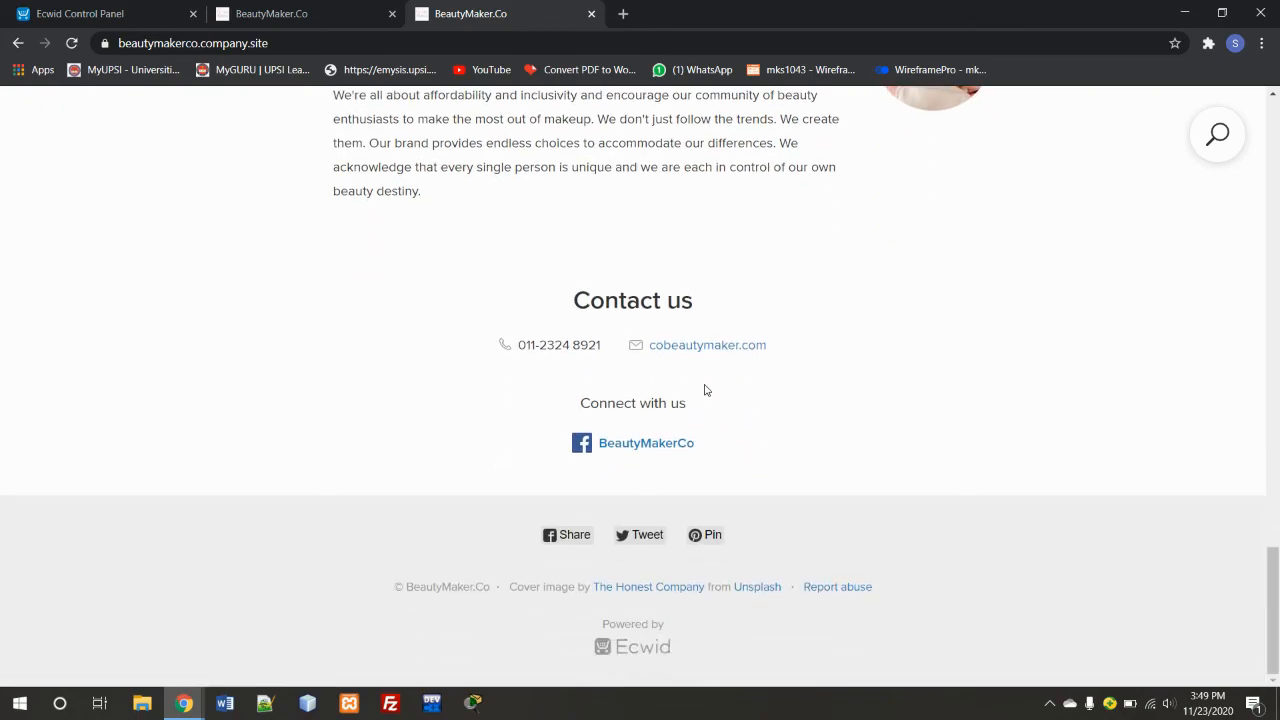
scroll(805, 373, up, 12)
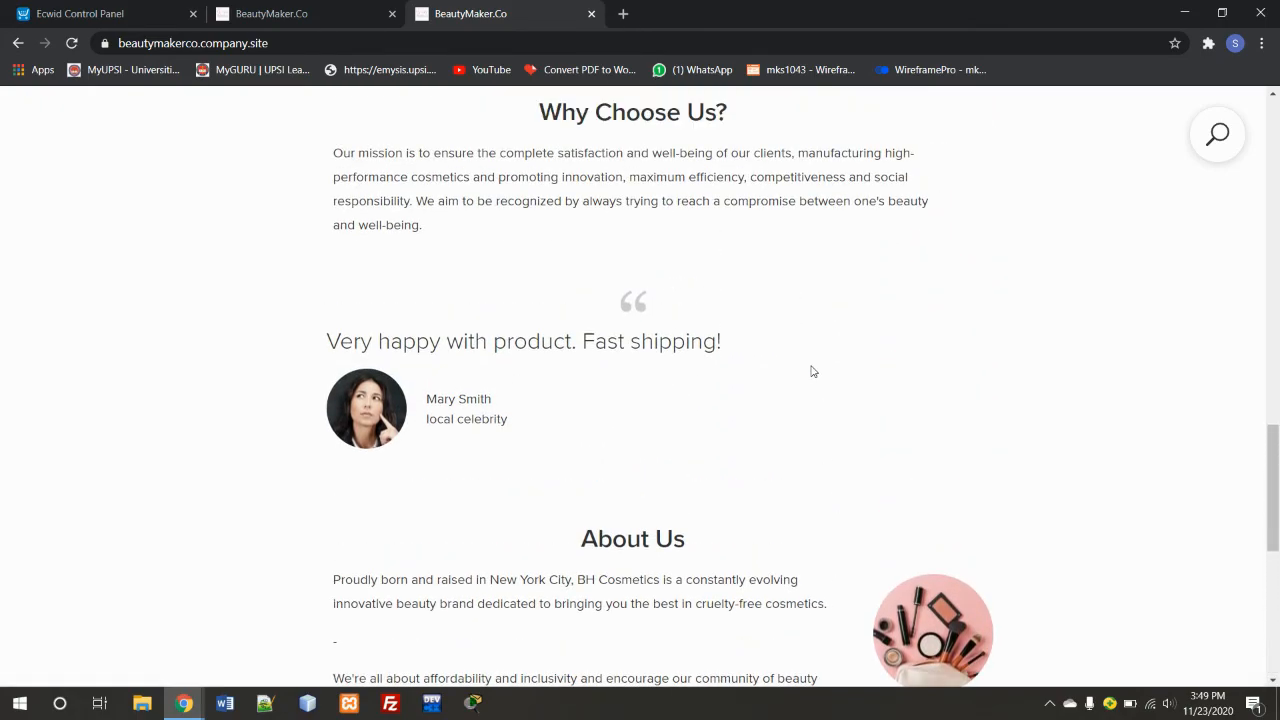
scroll(822, 377, up, 10)
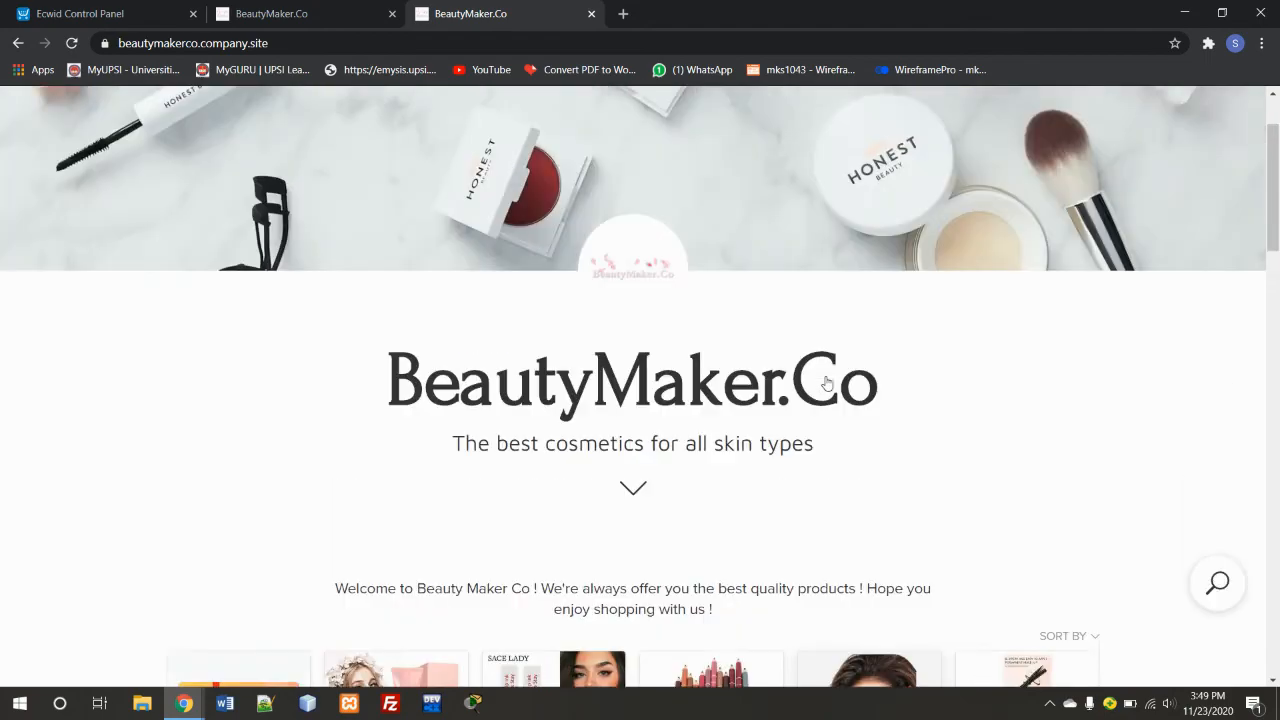